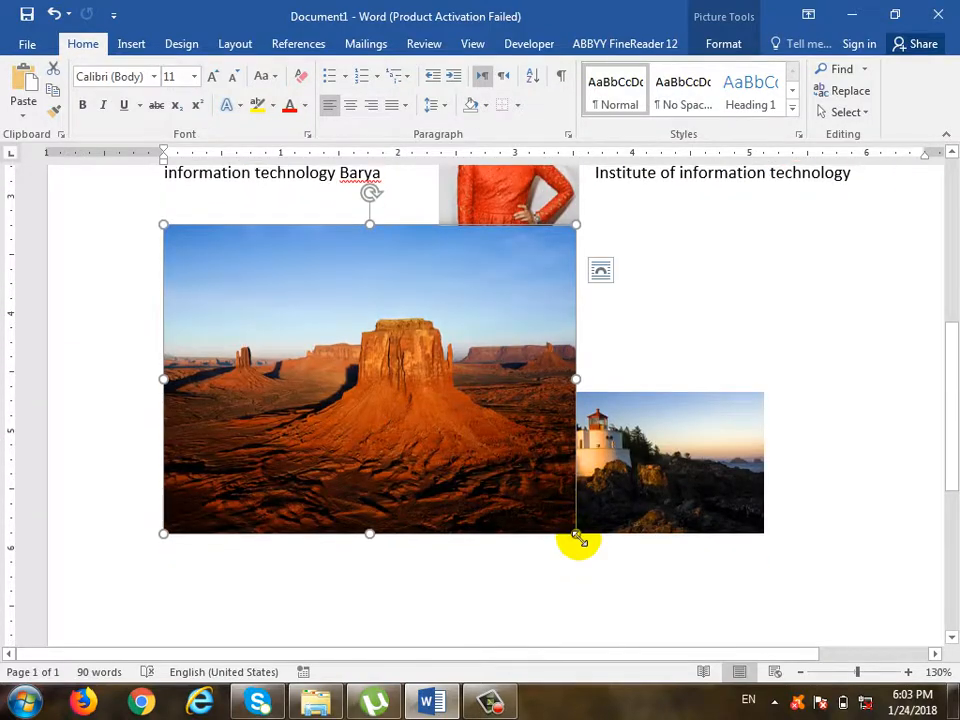
Shrink the desert picture to about 1.63" wide and move the portrait slightly left within the paragraph
scroll(523, 447, "up", 3)
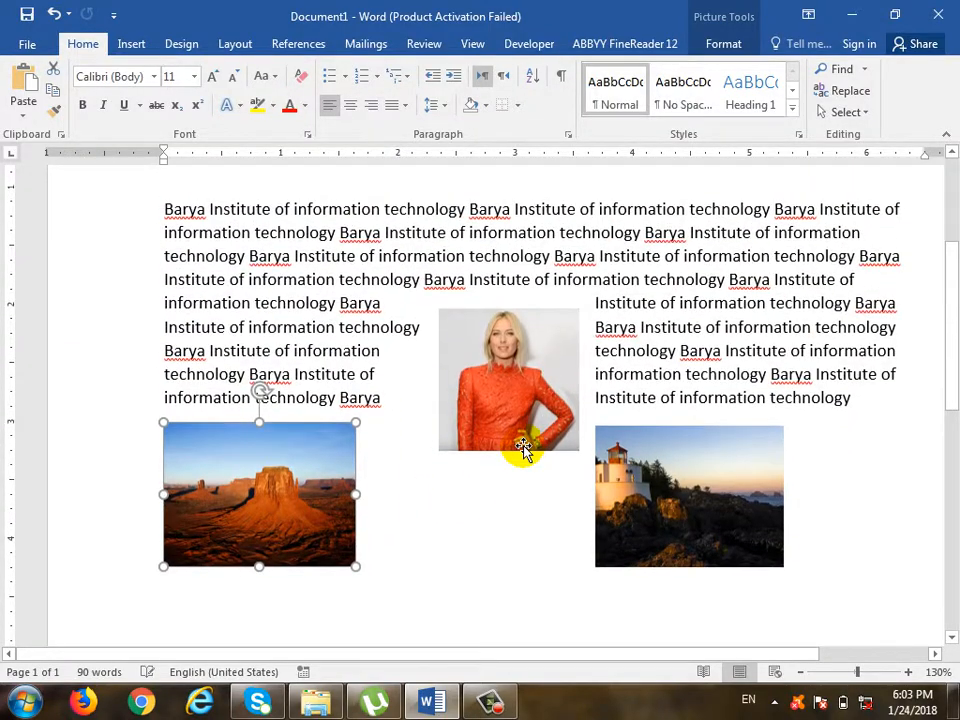
left_click_drag(504, 336, 428, 346)
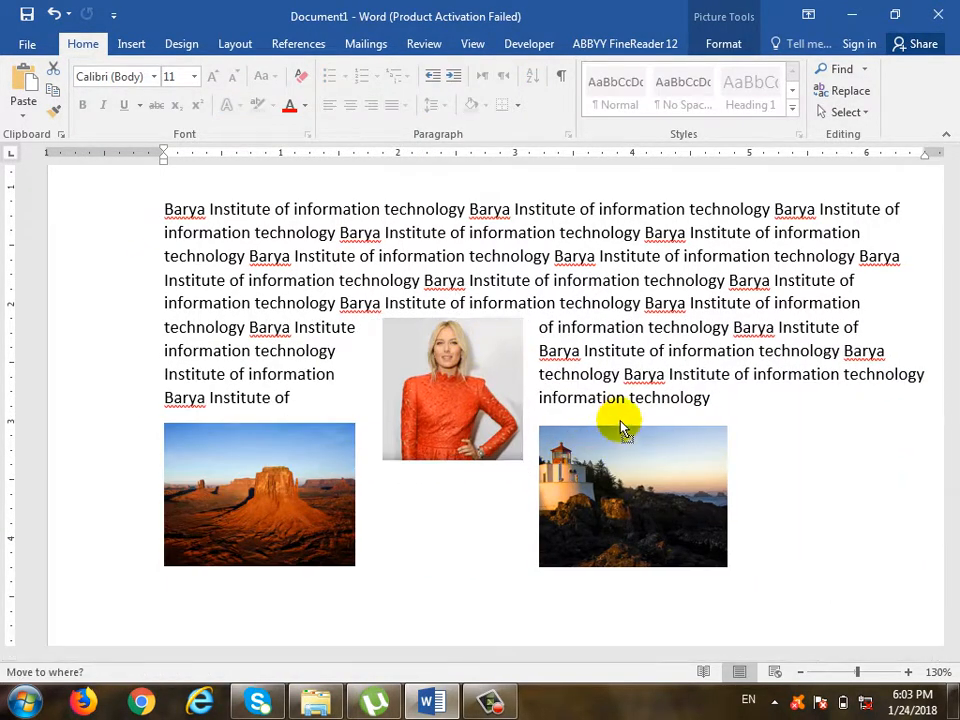
Set the lighthouse picture's text wrapping to Square and move it next to the portrait in the paragraph
left_click_drag(621, 426, 585, 517)
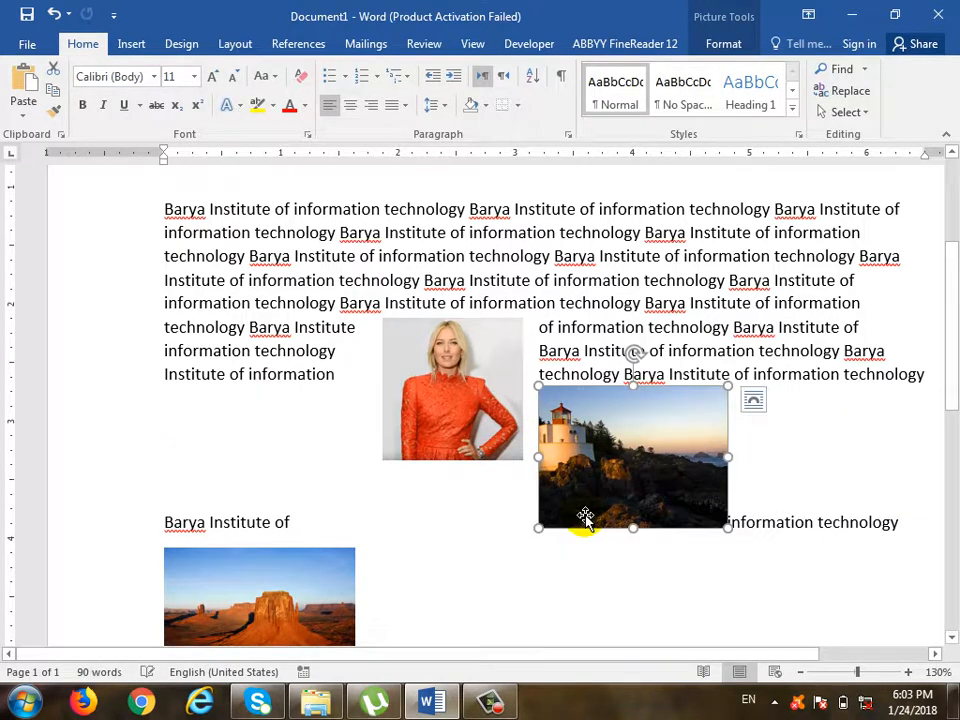
left_click(720, 44)
left_click(580, 108)
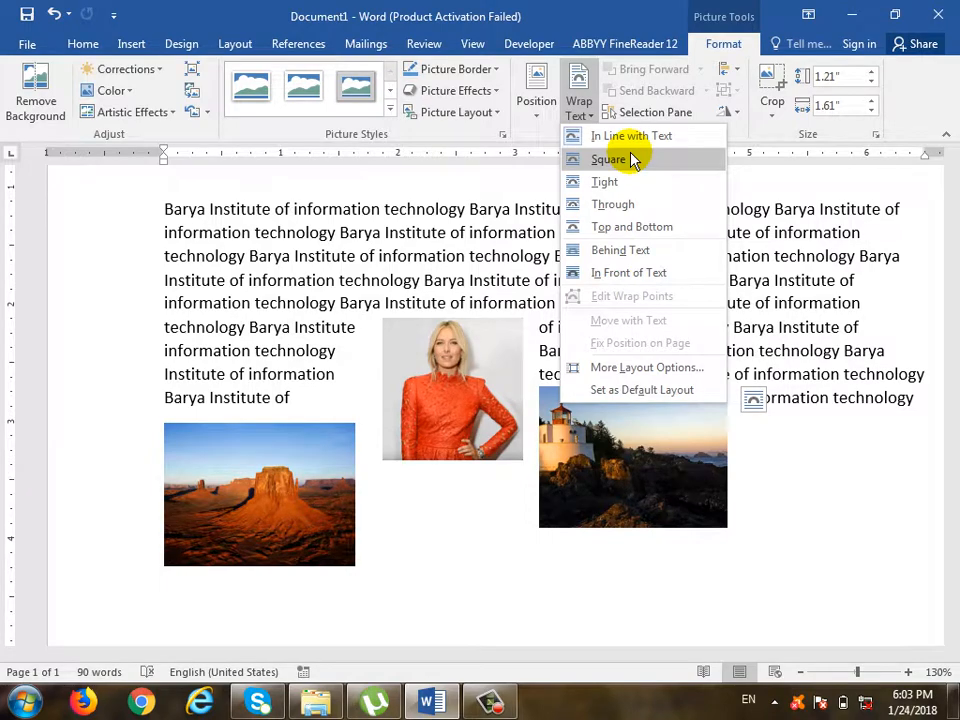
left_click(640, 160)
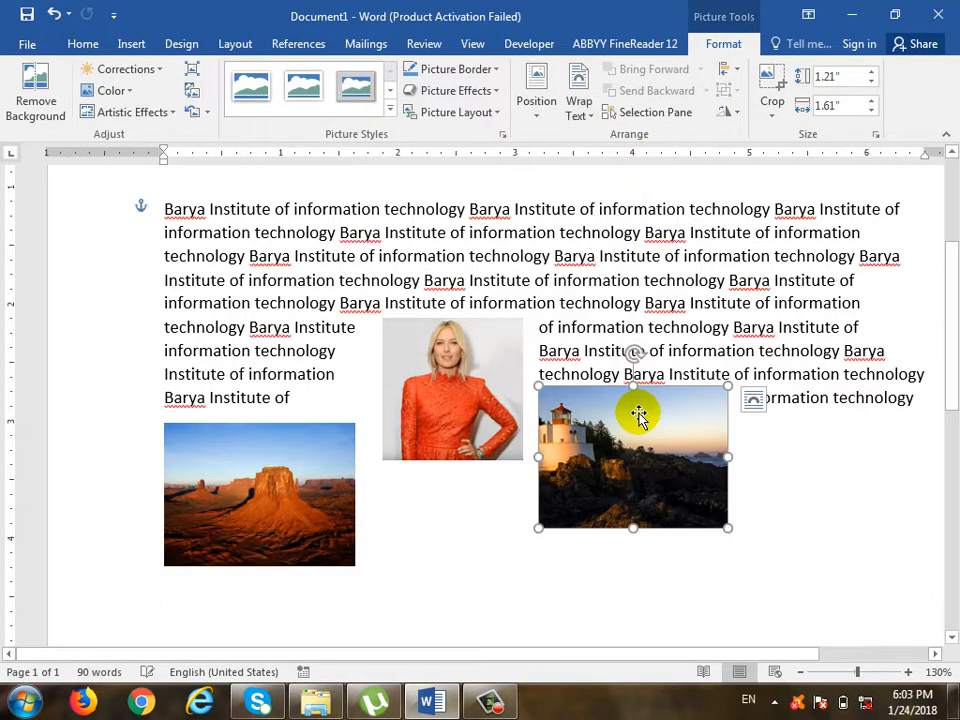
left_click_drag(649, 476, 643, 447)
Set the desert picture's text wrapping to Tight and move it over the lower part of the lighthouse picture
left_click(305, 578)
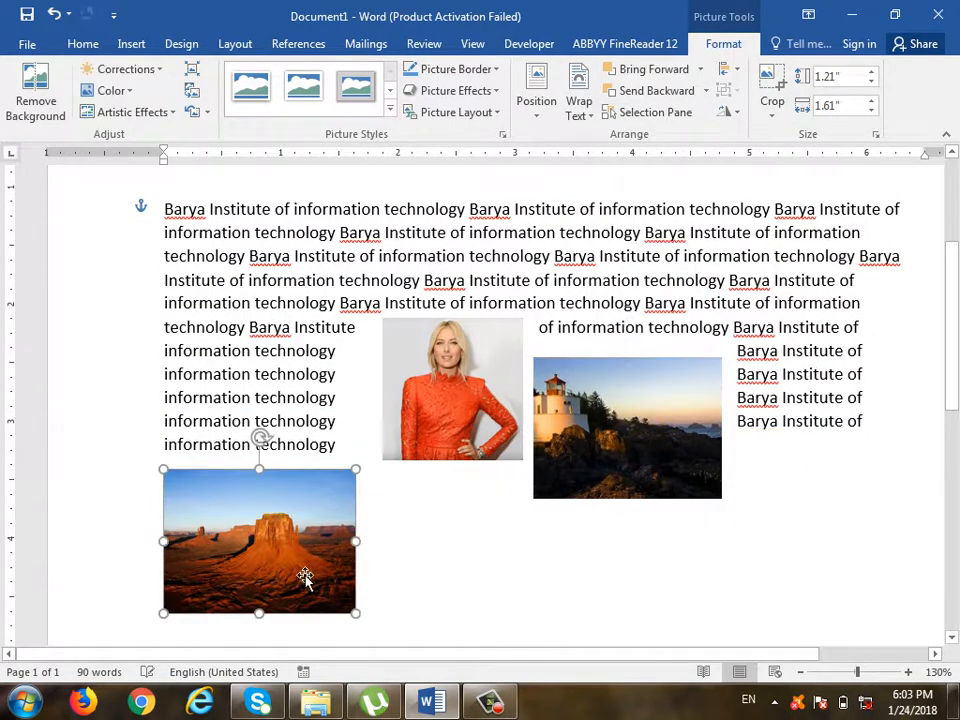
left_click_drag(305, 578, 251, 538)
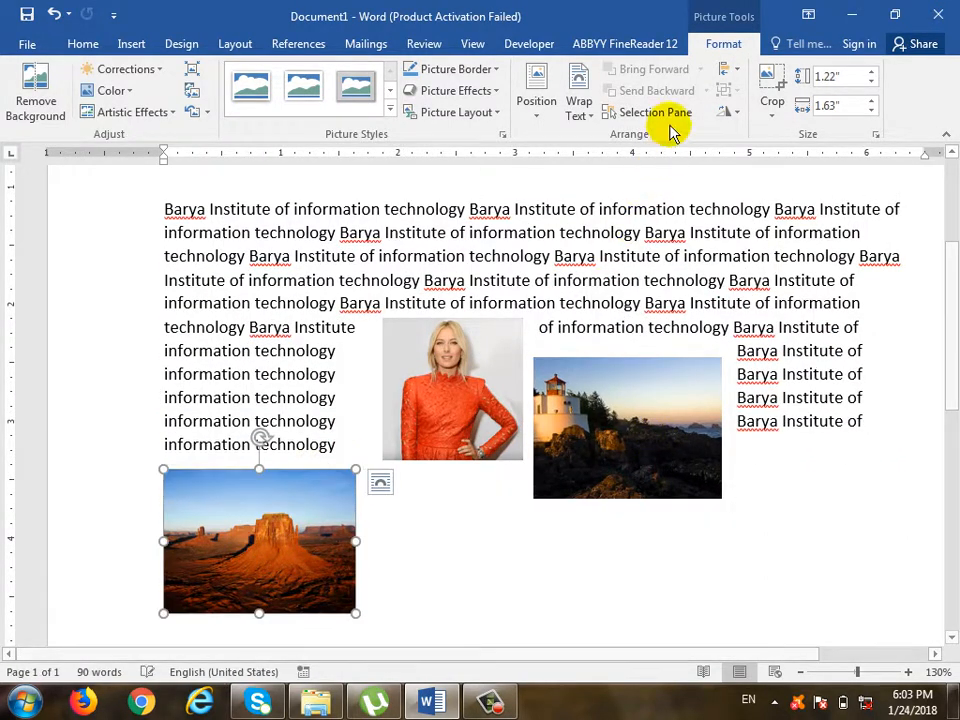
left_click(576, 116)
left_click(600, 182)
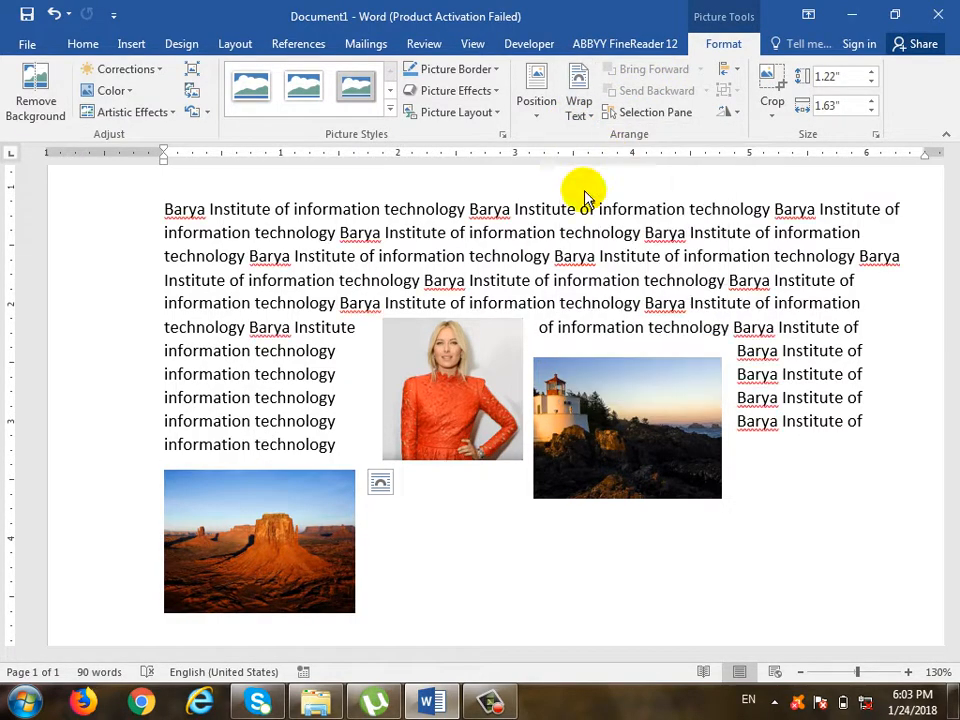
left_click_drag(326, 476, 552, 528)
scroll(572, 430, "down", 1)
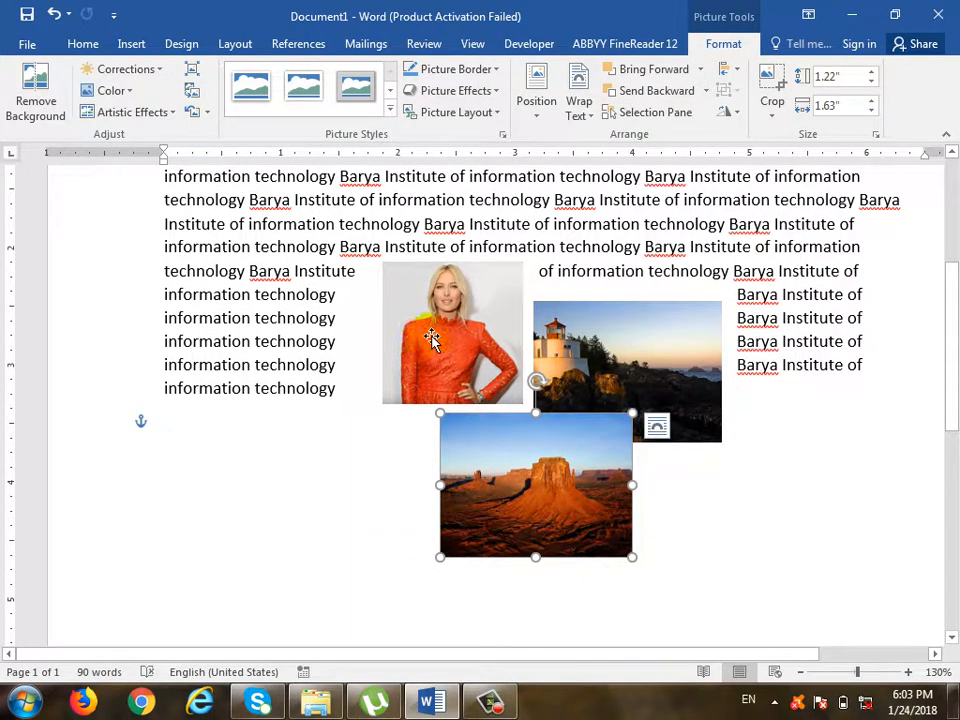
Move the portrait and the lighthouse picture below the paragraph so that all three pictures overlap in a cluster
left_click_drag(430, 340, 741, 432)
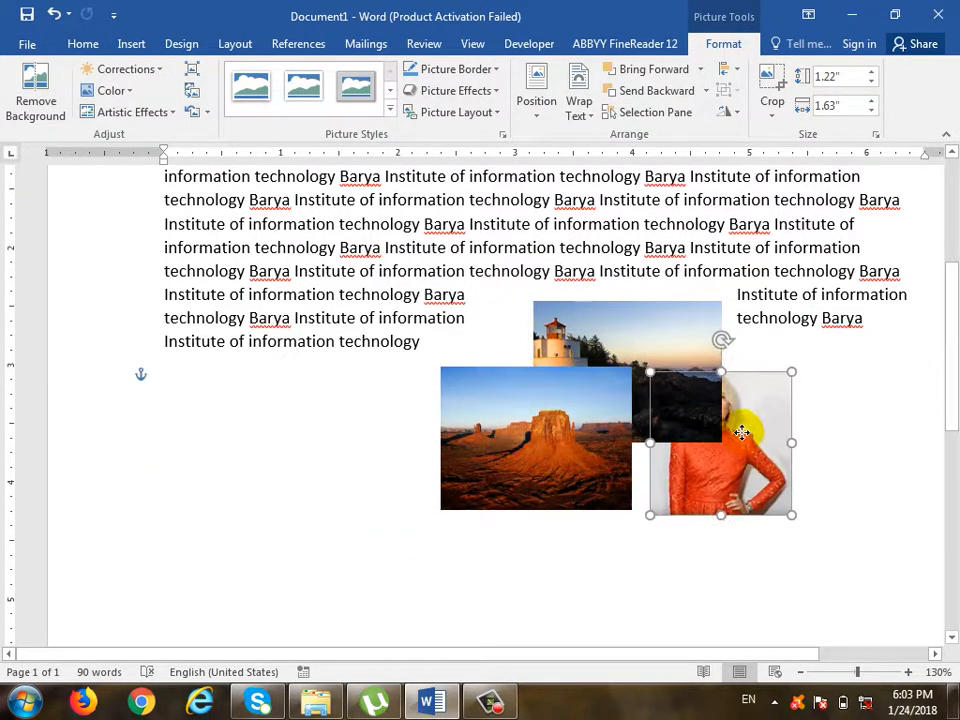
left_click_drag(589, 446, 601, 448)
left_click_drag(711, 339, 703, 378)
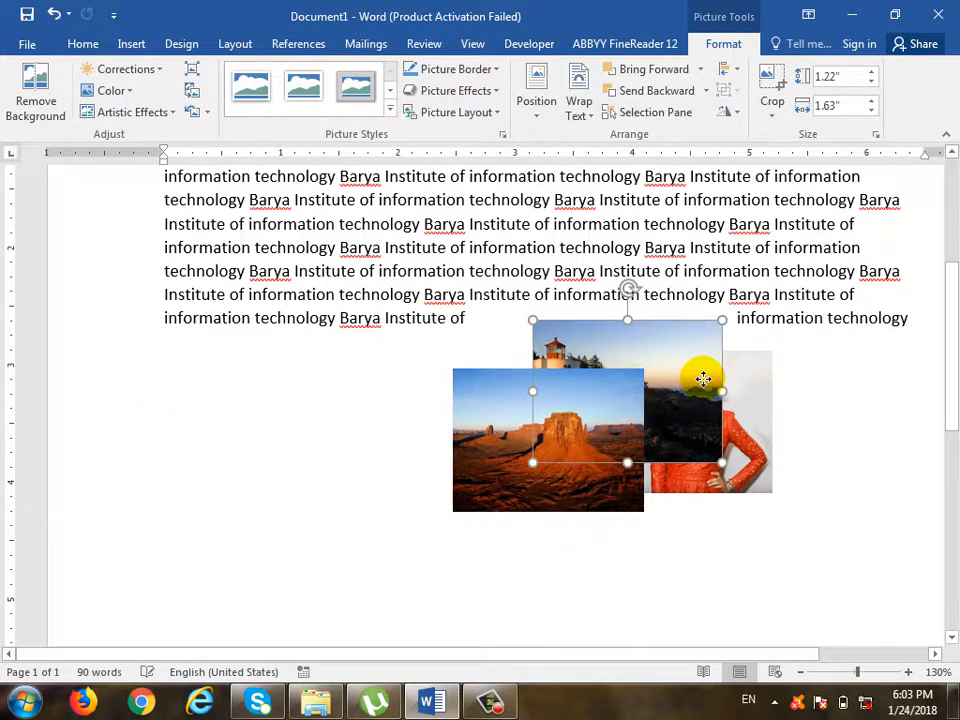
Nudge the desert picture slightly right so it covers more of the lighthouse picture and part of the portrait
left_click(751, 438)
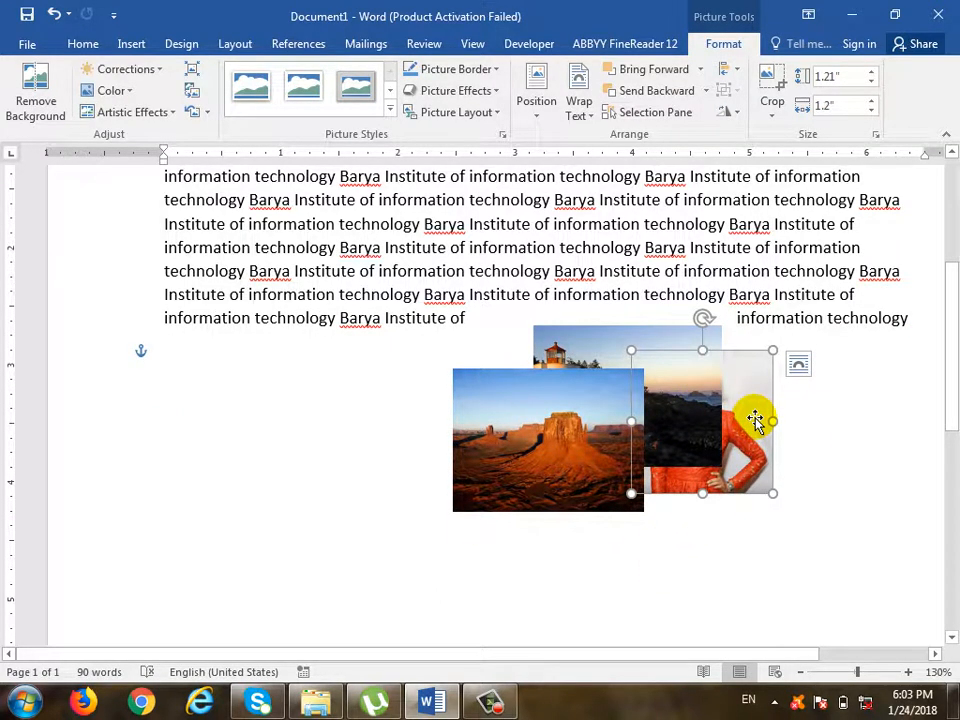
left_click(544, 444)
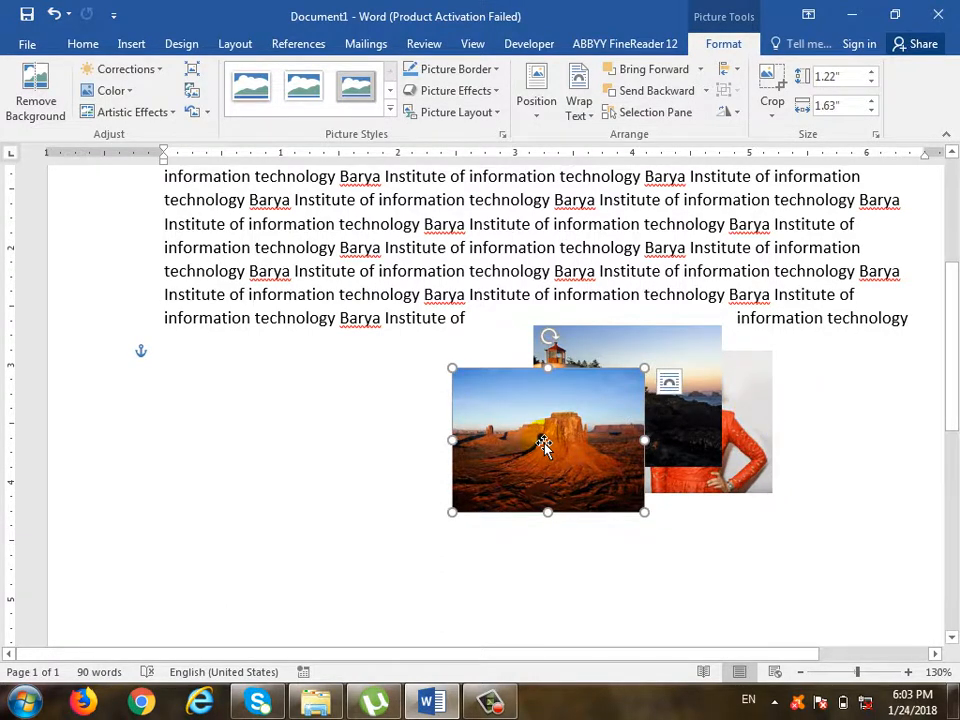
left_click(632, 336)
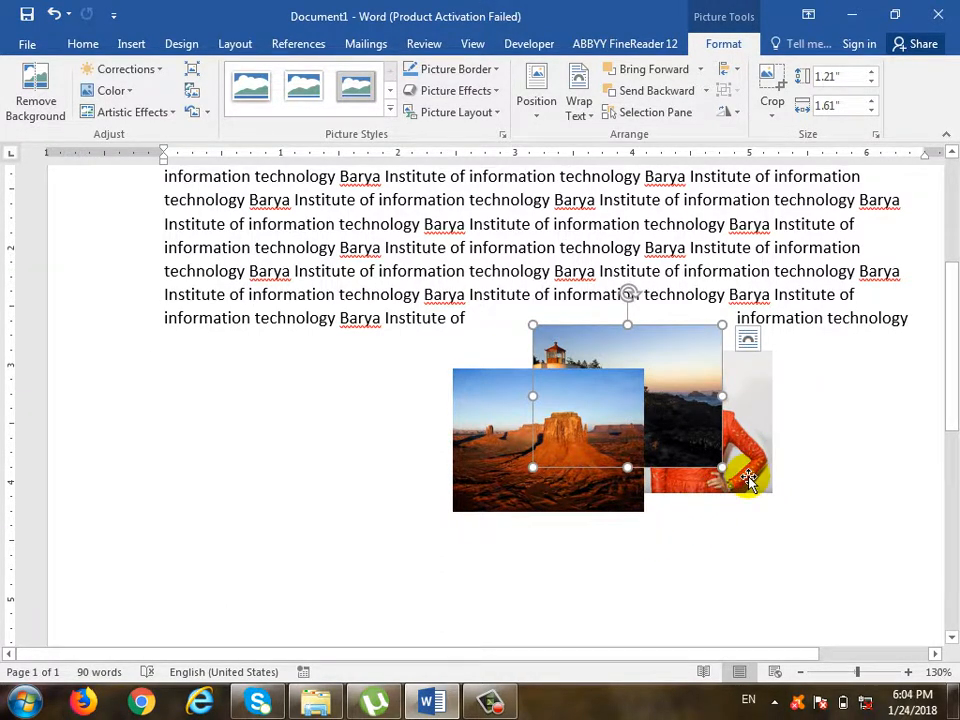
left_click(765, 430)
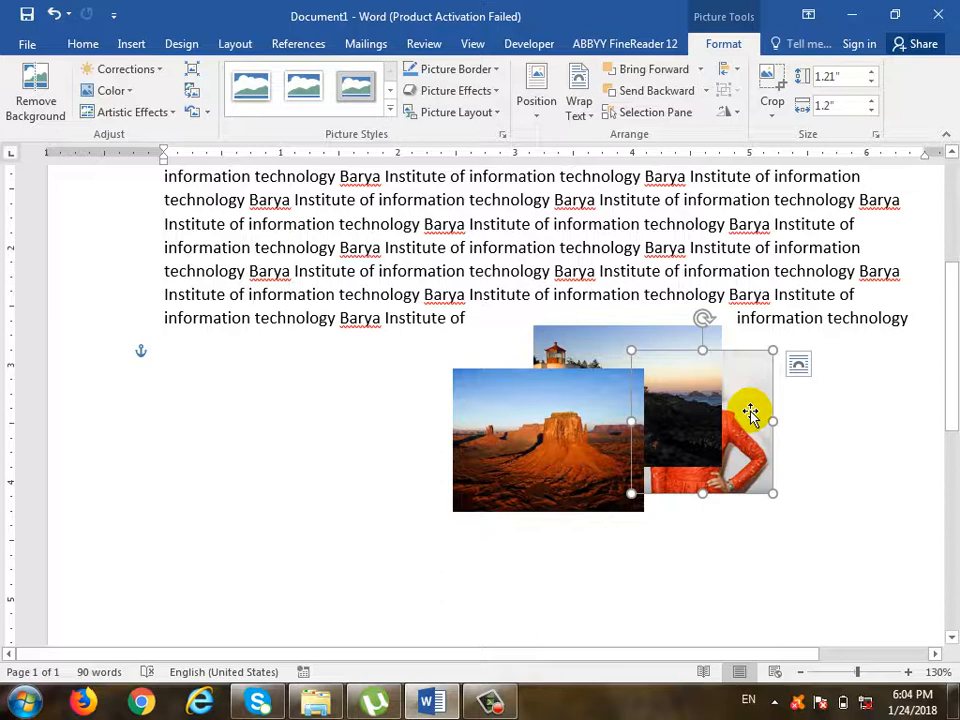
left_click_drag(574, 459, 596, 454)
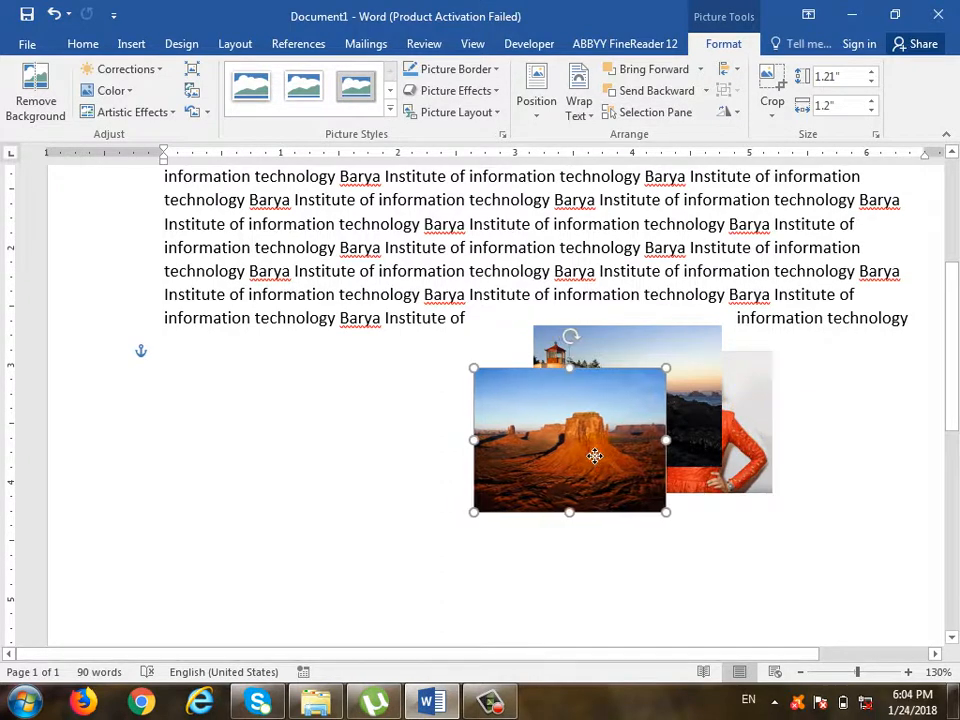
Bring the portrait to the front of all the pictures and undo that change
left_click(756, 435)
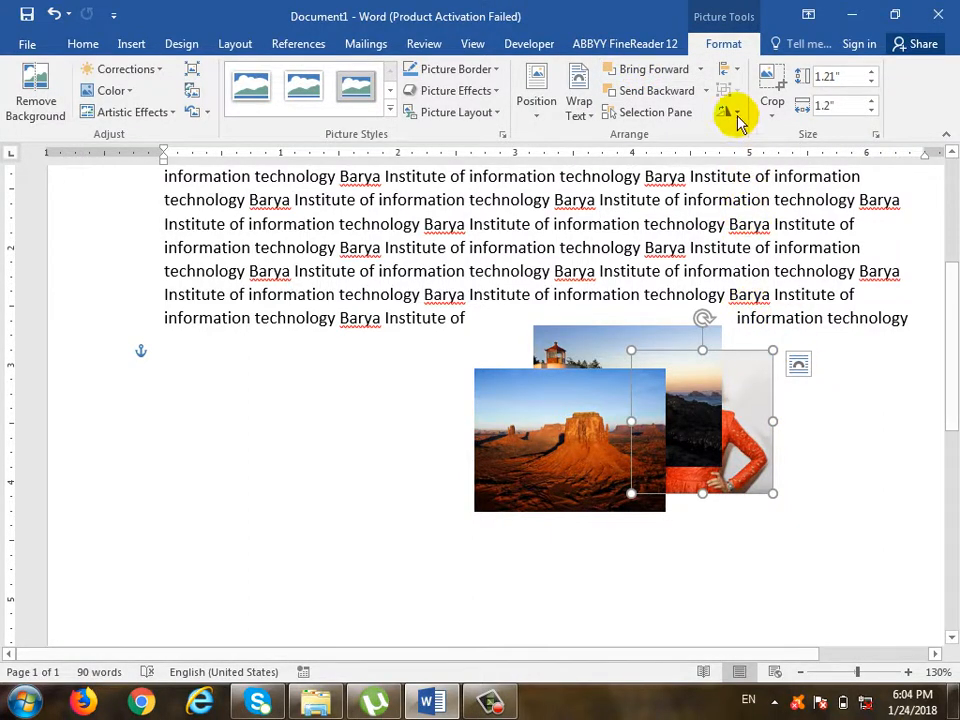
left_click(702, 70)
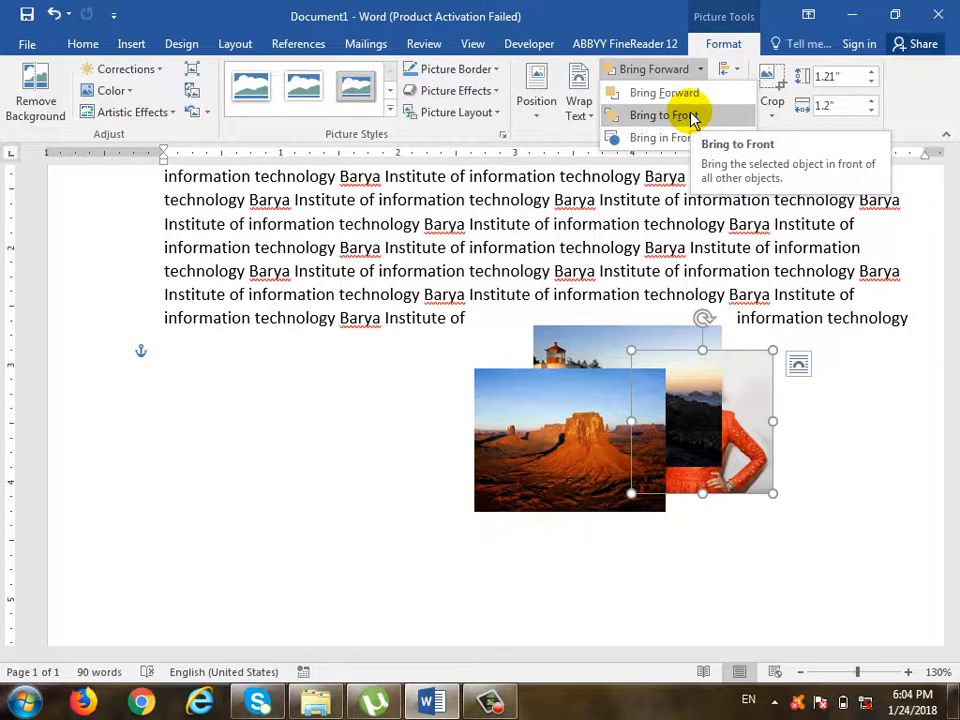
left_click(693, 117)
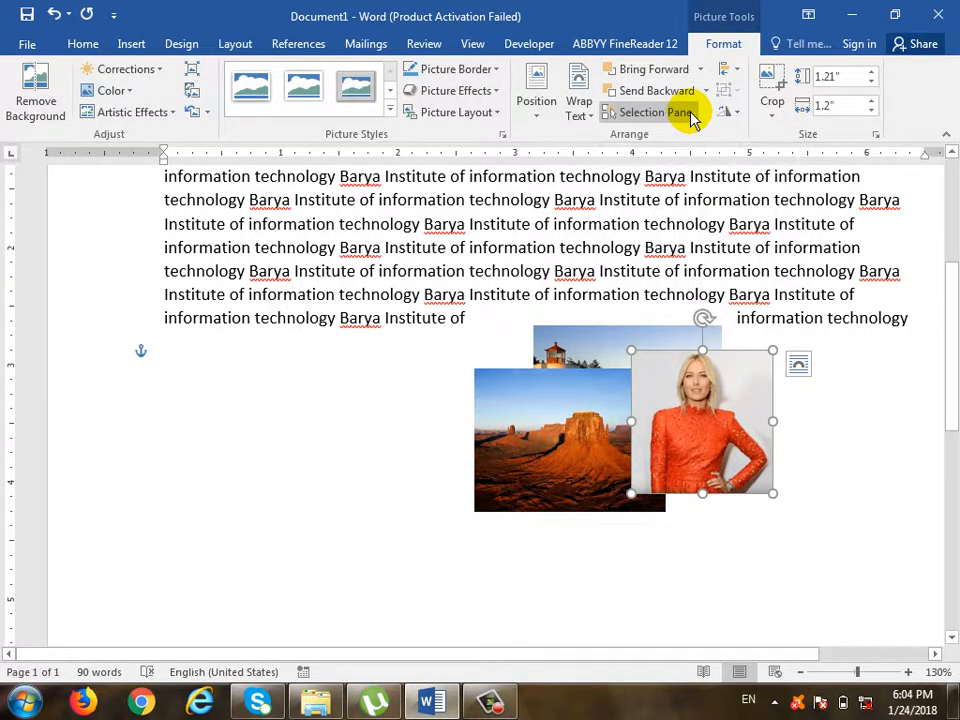
key("ctrl+z")
Bring the portrait forward two levels, past the lighthouse picture and the desert picture
left_click(703, 72)
left_click(695, 92)
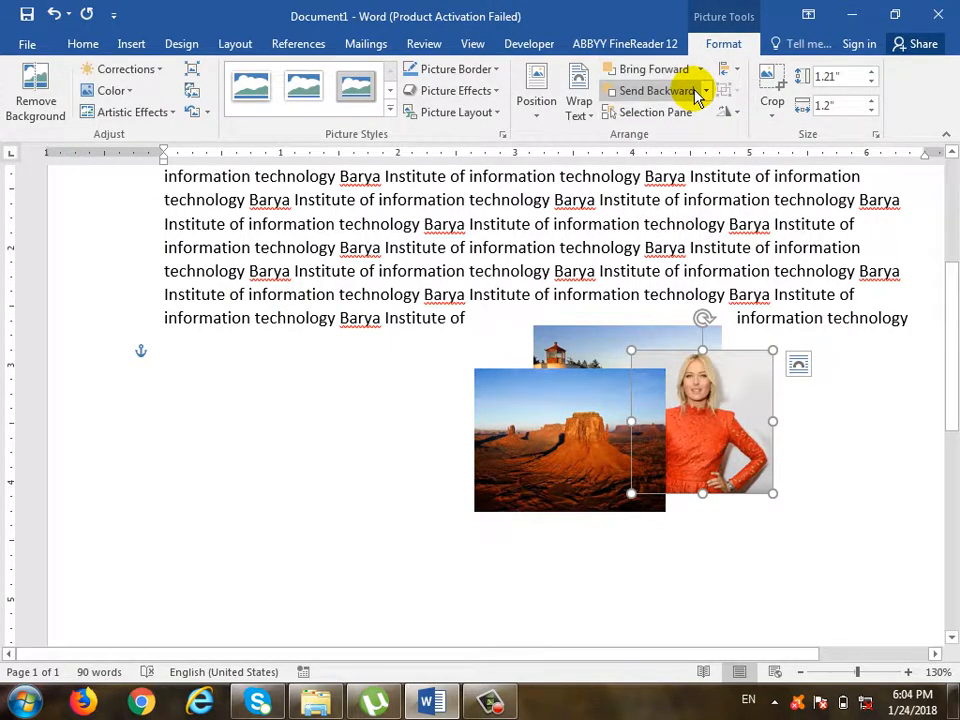
left_click(703, 70)
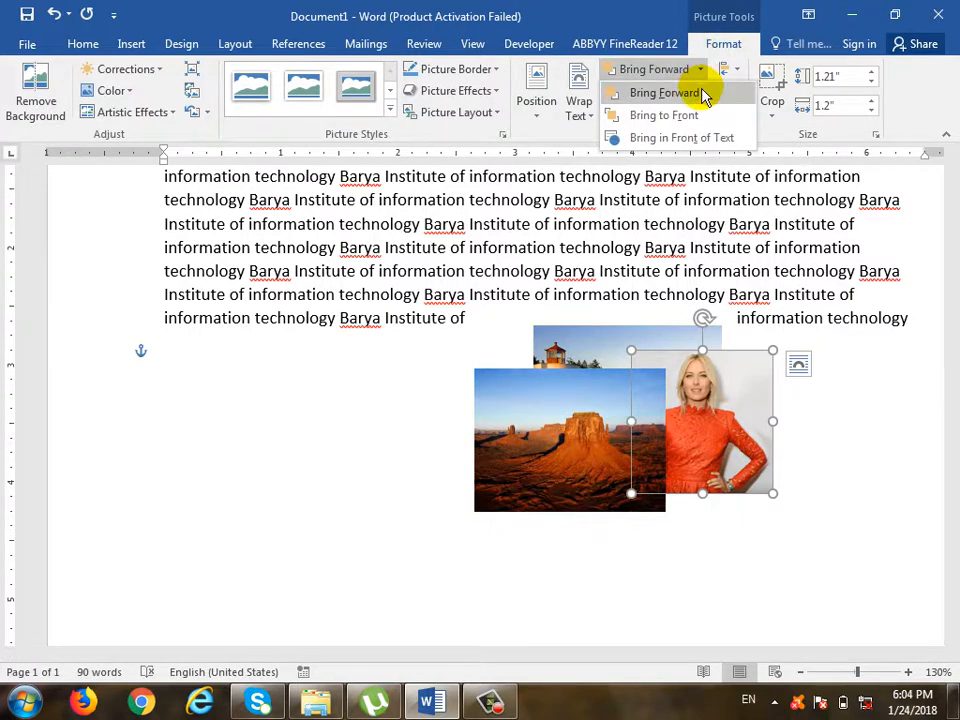
left_click(703, 93)
Try Bring in Front of Text on the portrait and move it over the middle of the other two pictures
left_click(704, 68)
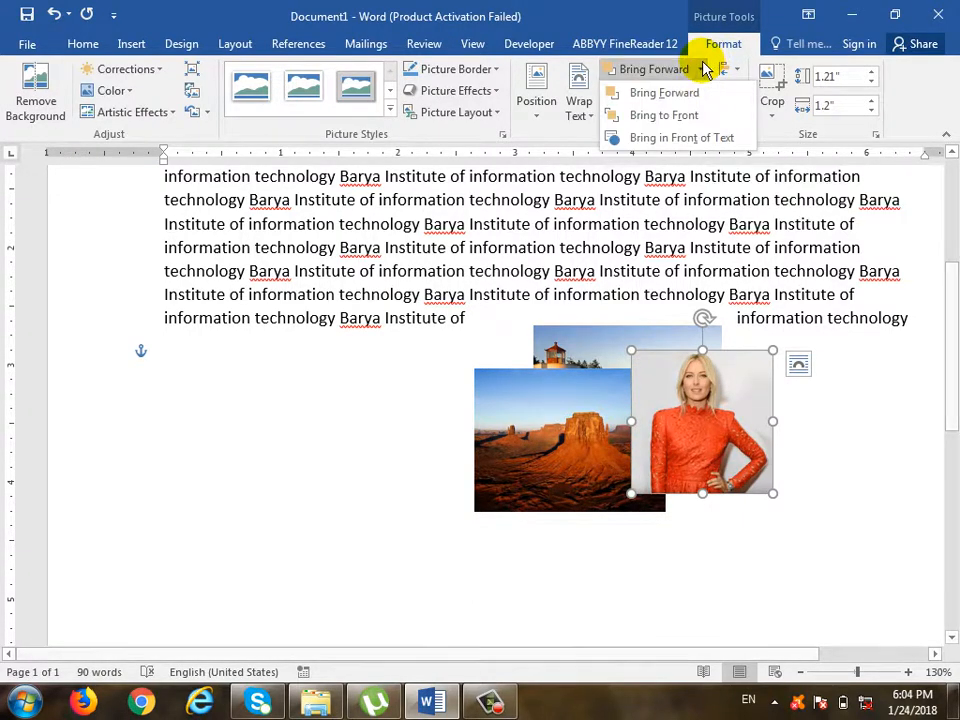
left_click(688, 140)
left_click_drag(714, 395, 670, 432)
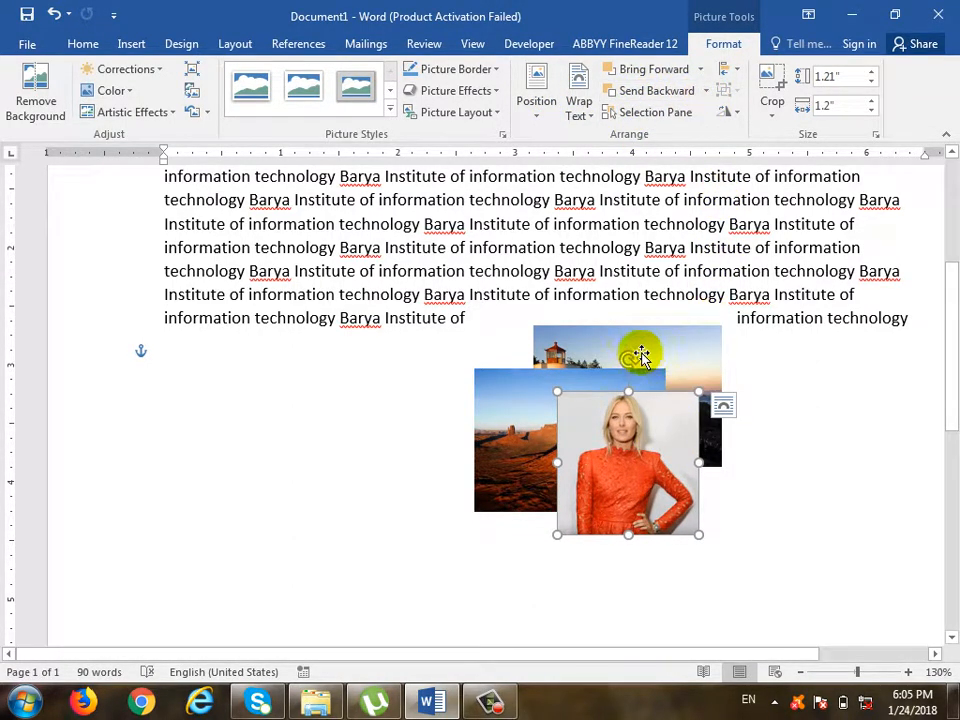
Send the portrait to the back of the picture stack and undo that change
left_click(705, 90)
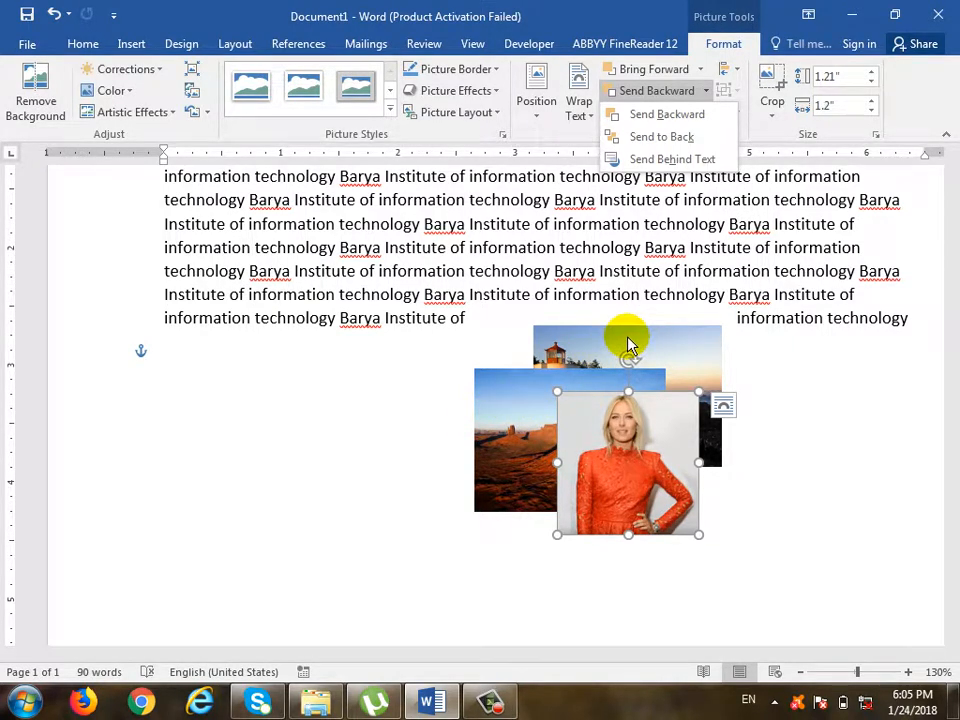
left_click(693, 138)
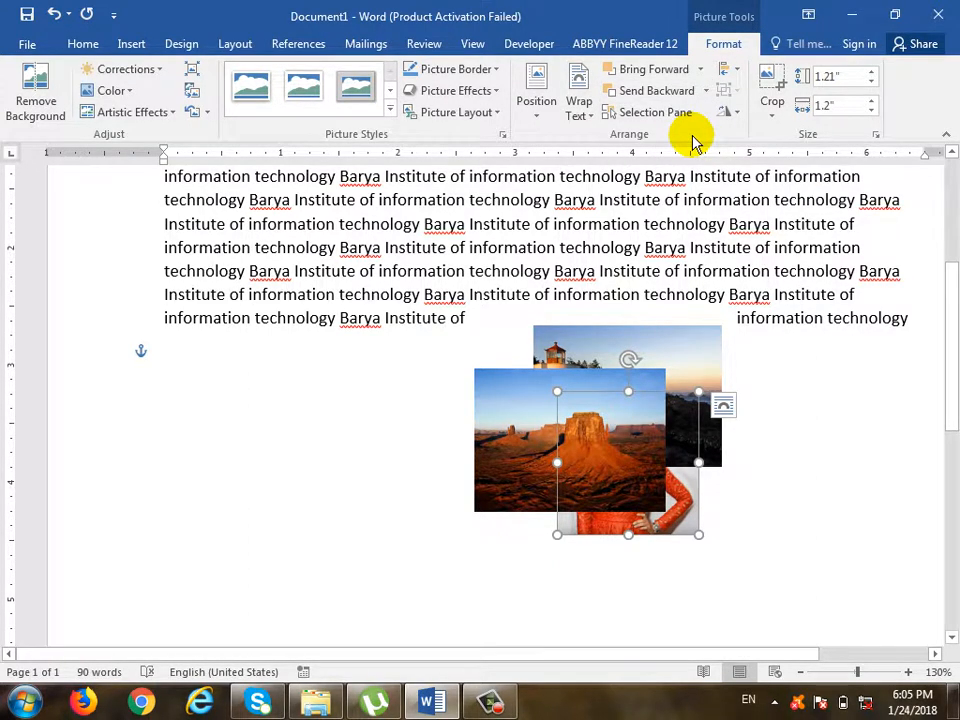
key("ctrl+z")
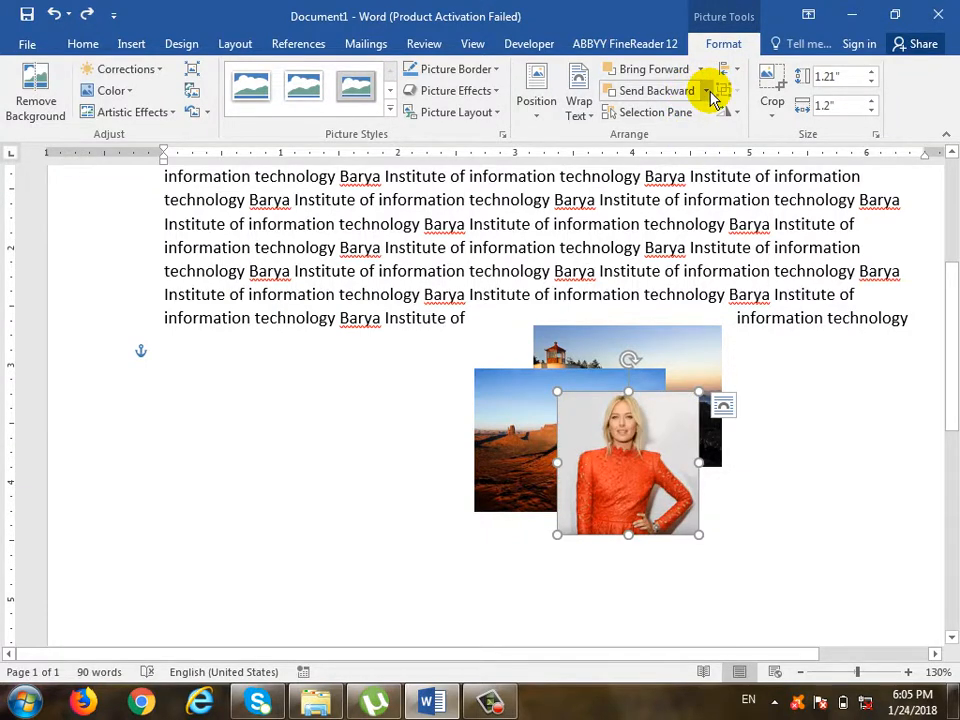
Send the portrait backward two levels, behind the desert picture and the lighthouse picture
left_click(707, 91)
left_click(701, 121)
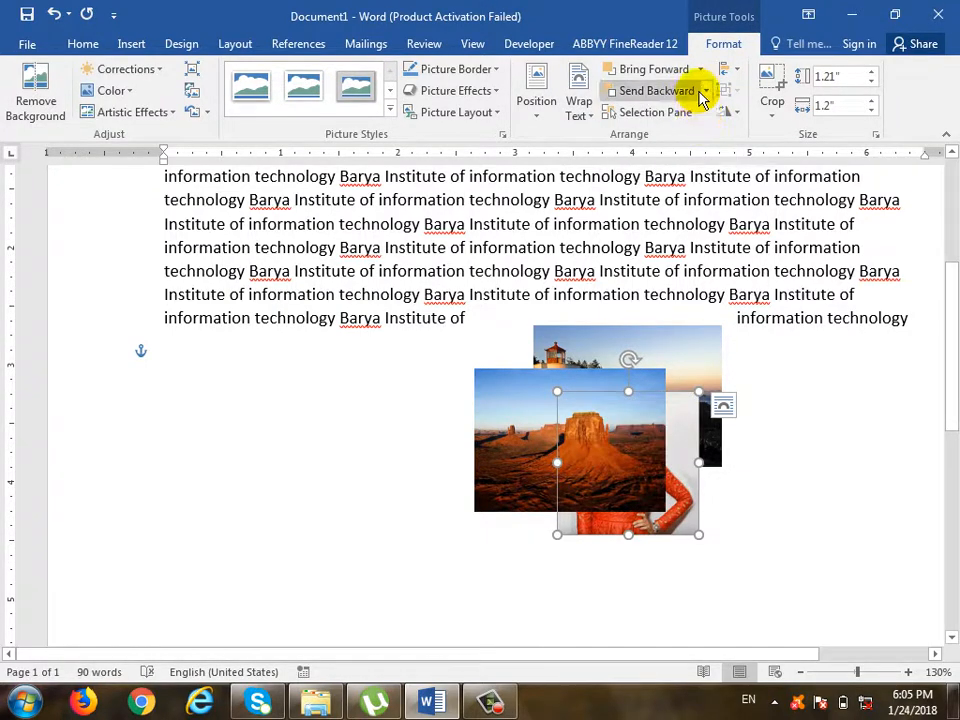
left_click(706, 92)
left_click(693, 118)
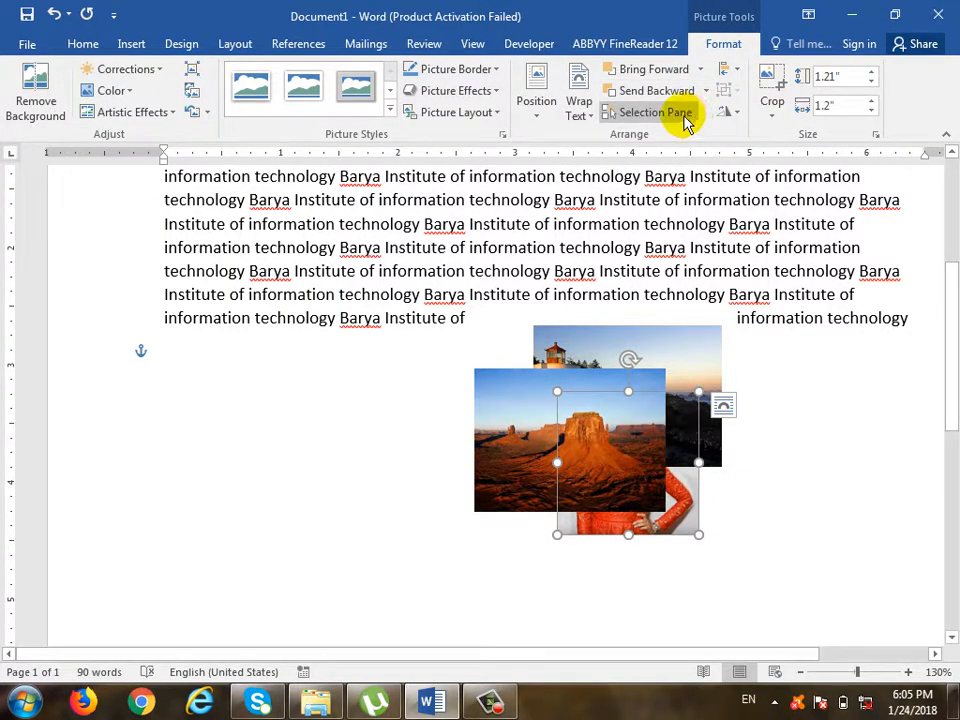
Try to send the portrait behind the text and move it up into the paragraph
left_click(706, 91)
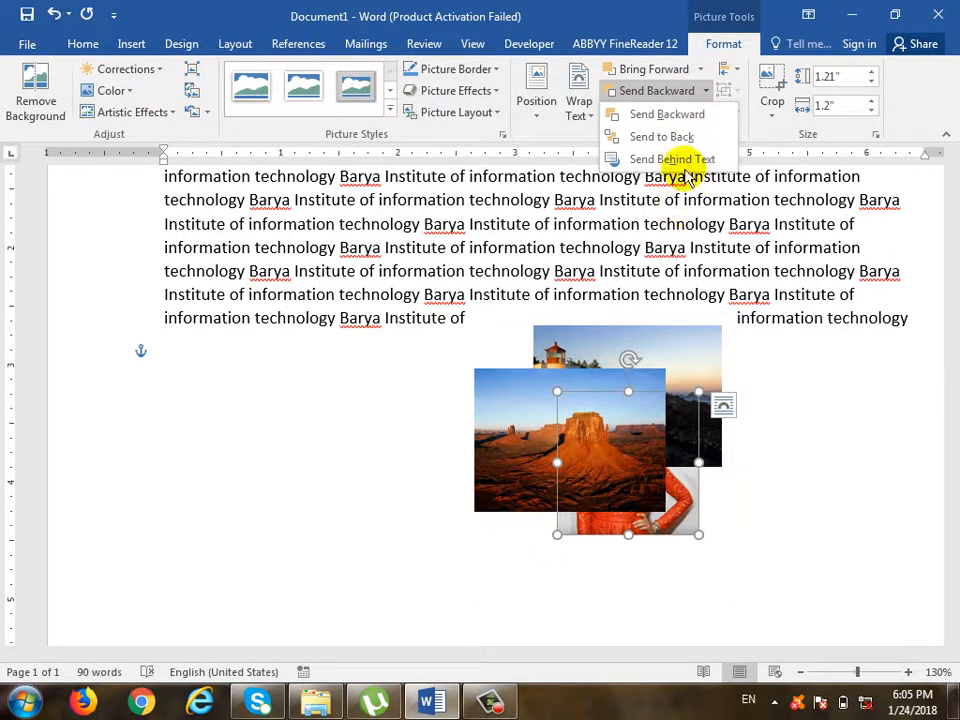
left_click(686, 170)
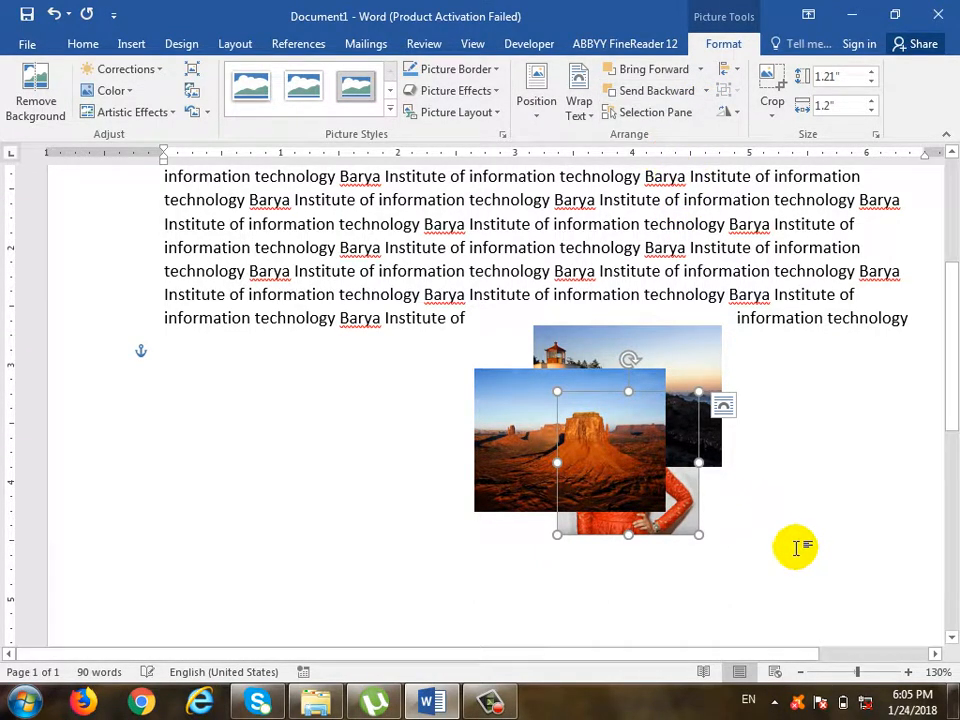
left_click_drag(681, 510, 718, 288)
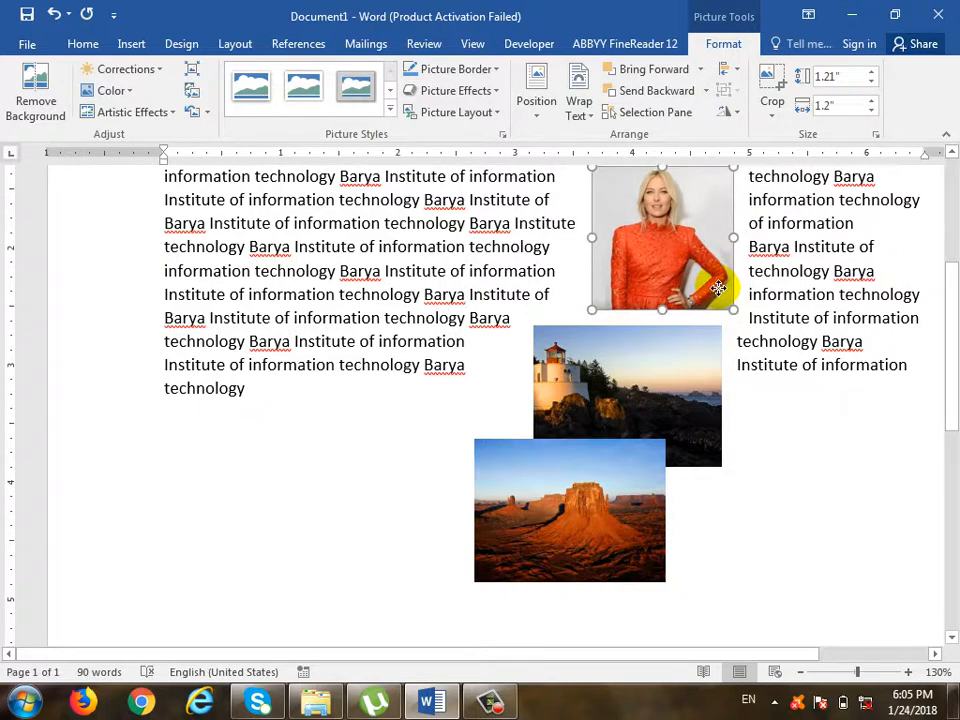
Set the portrait's text wrapping to Behind Text and move it back beneath the desert and lighthouse pictures
left_click(578, 108)
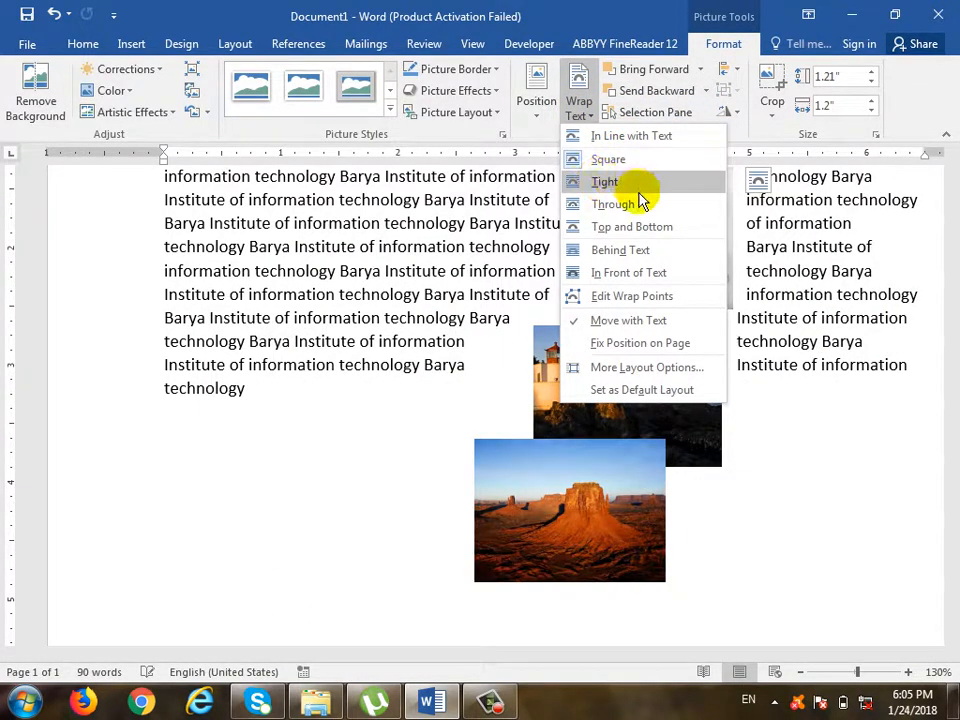
left_click(666, 251)
left_click_drag(716, 310, 686, 508)
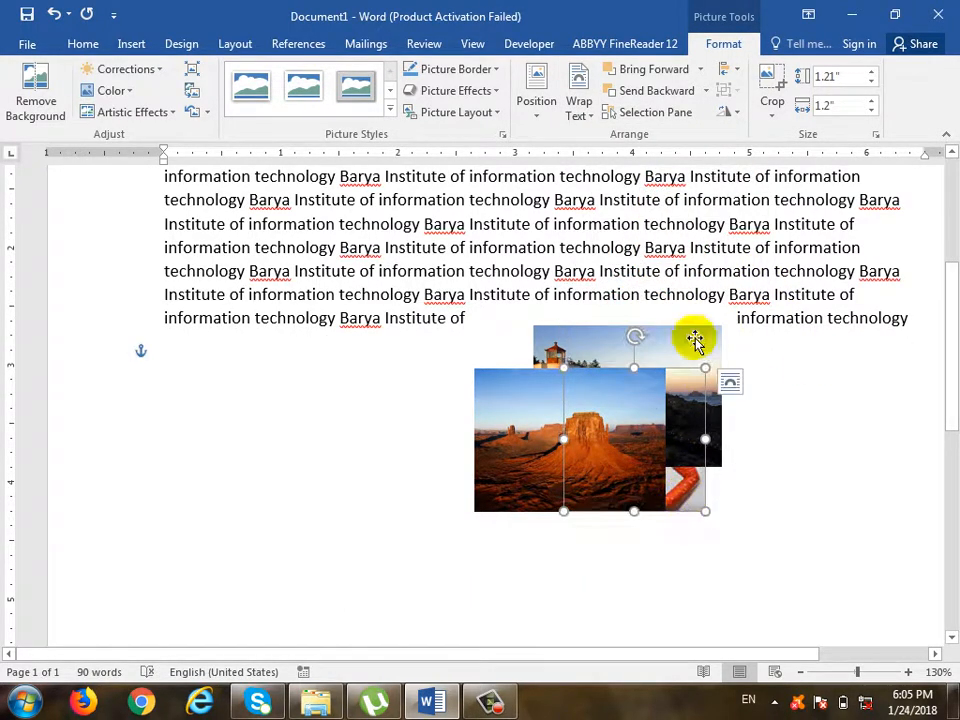
left_click(707, 92)
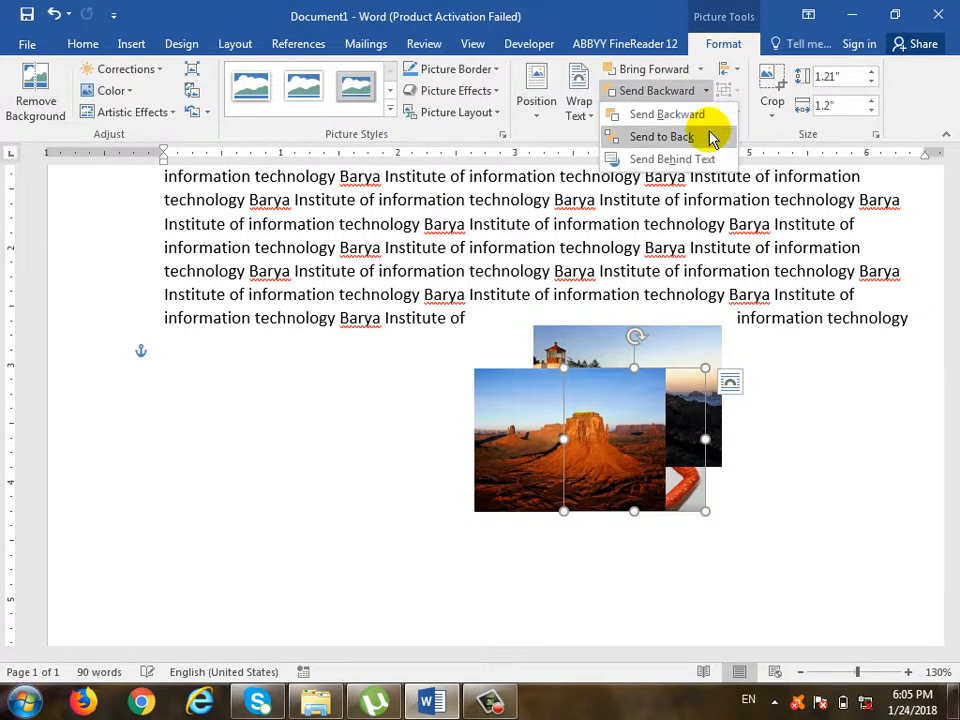
left_click(704, 70)
left_click(704, 72)
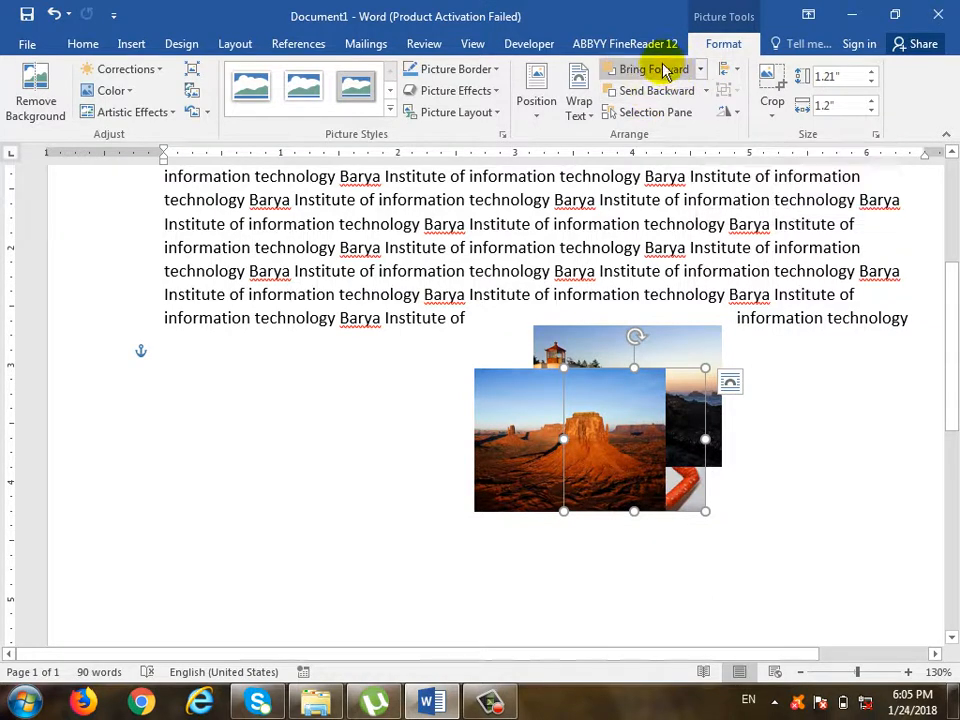
Open the Selection pane and move the desert picture left, partly off the lighthouse picture and the portrait
left_click(672, 119)
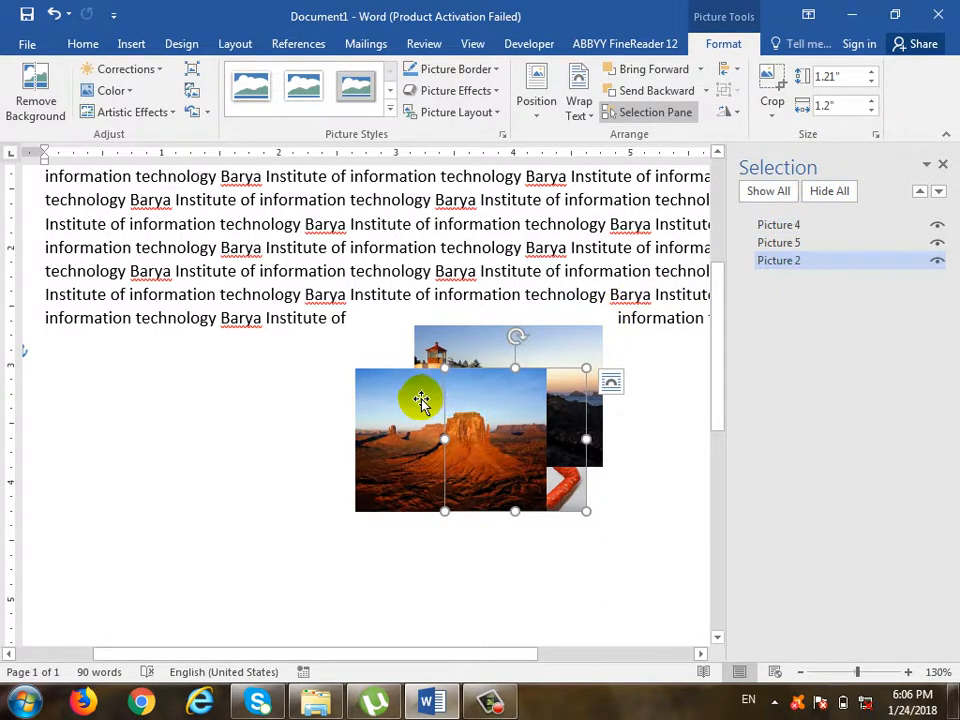
left_click_drag(422, 399, 348, 400)
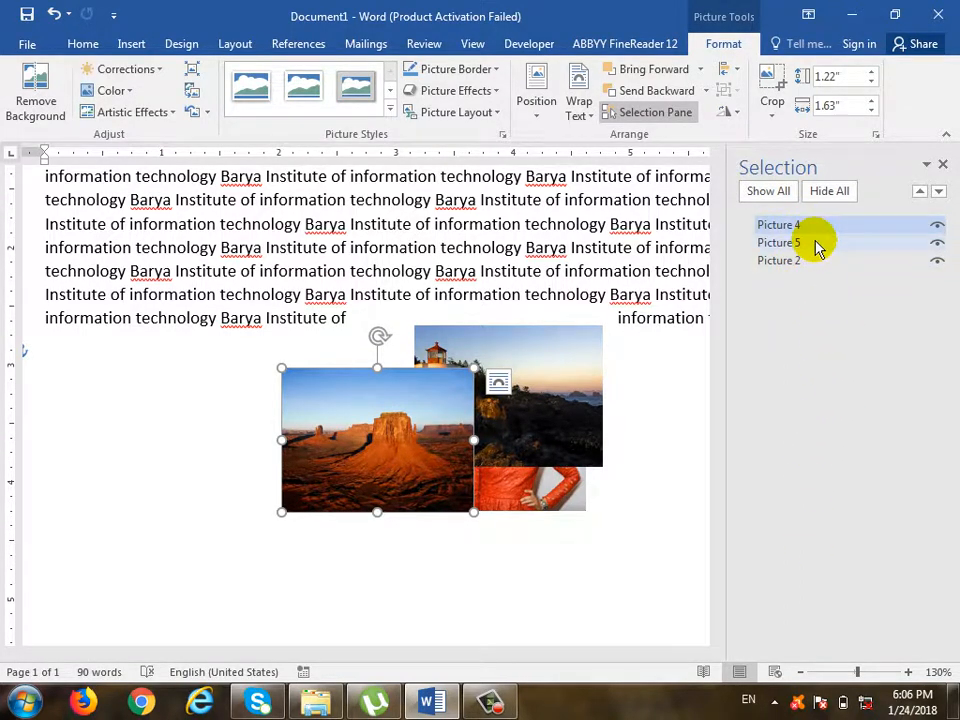
Select Picture 5, Picture 2 and Picture 4 by name to see which image each entry refers to
left_click(770, 242)
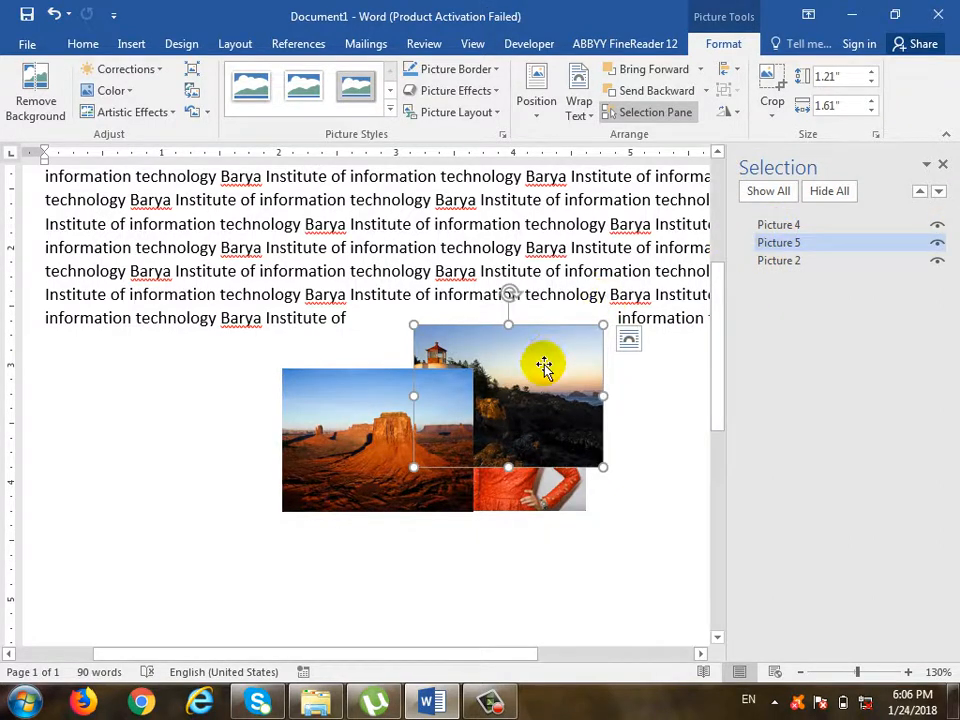
left_click(786, 244)
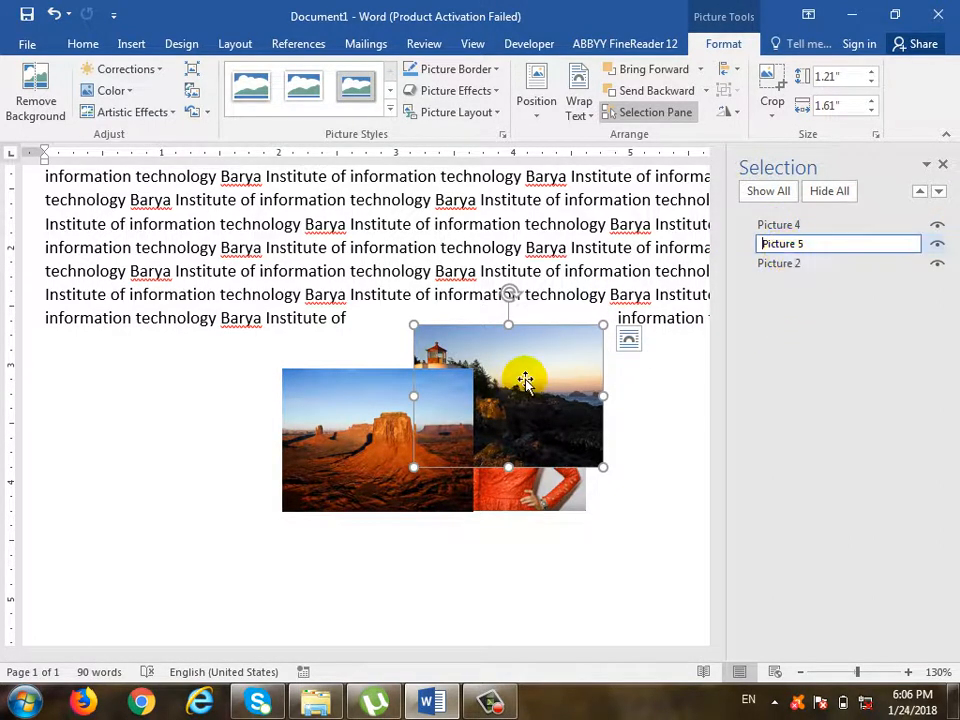
left_click(782, 263)
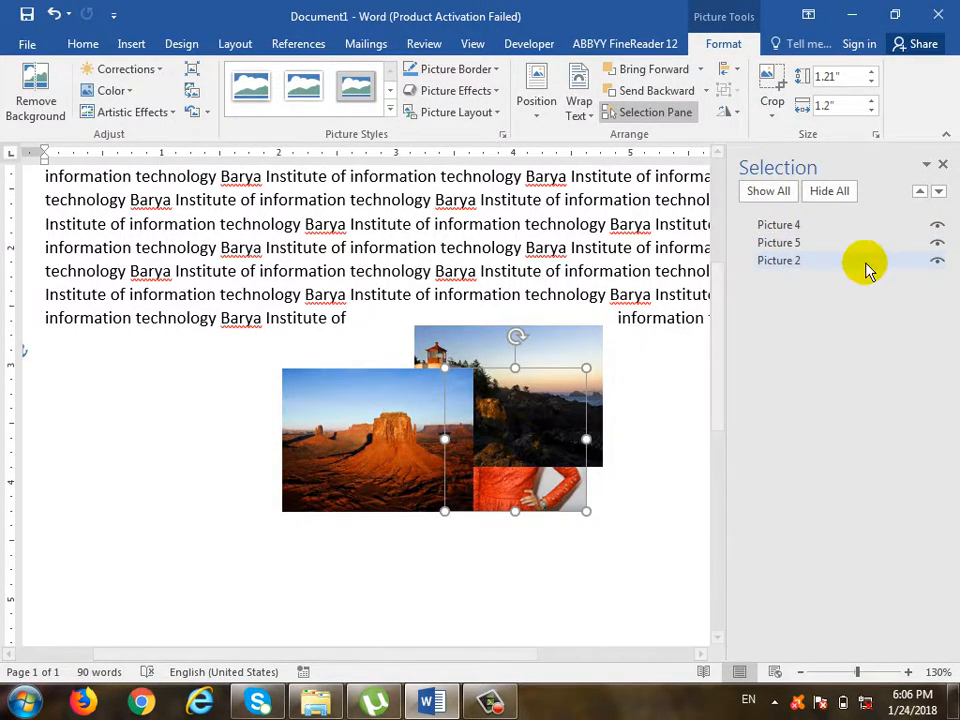
left_click(850, 320)
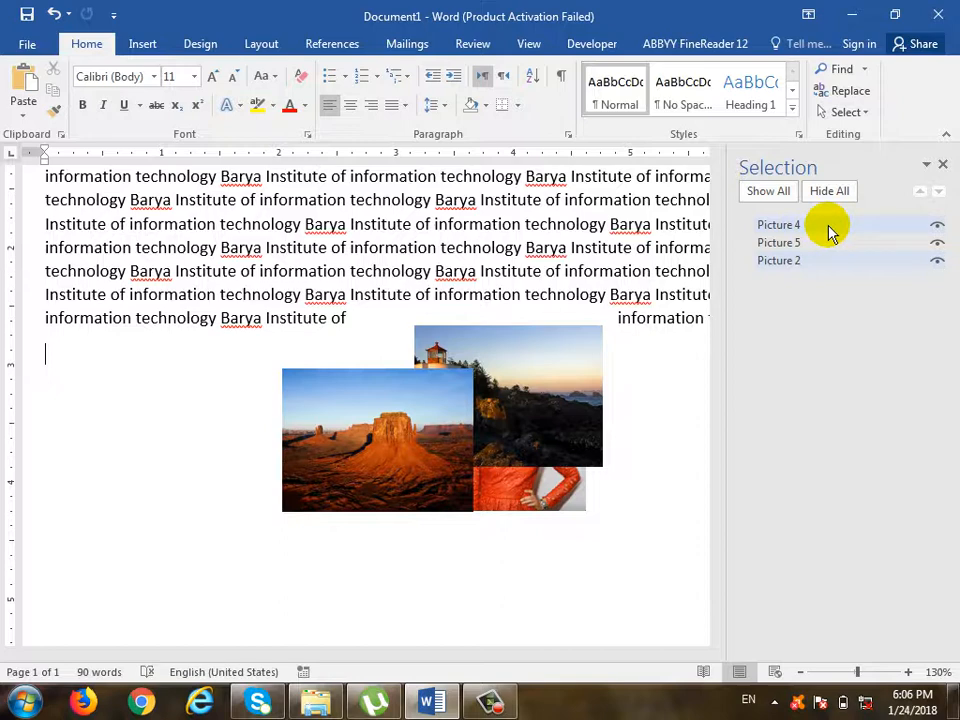
left_click(826, 228)
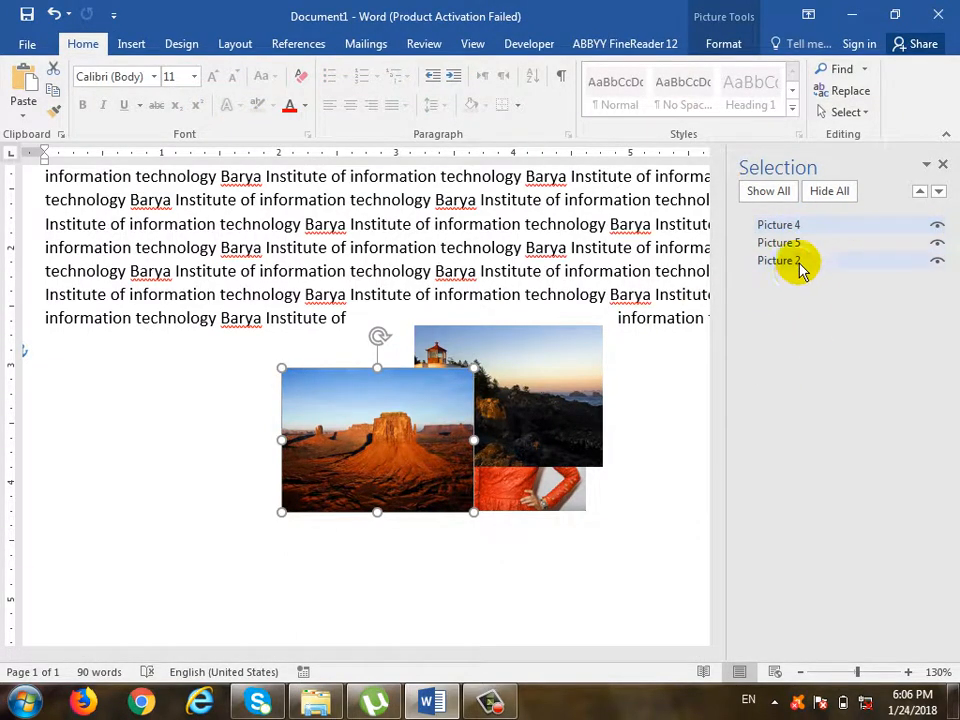
Hide all pictures in the document and show them all again
left_click(812, 193)
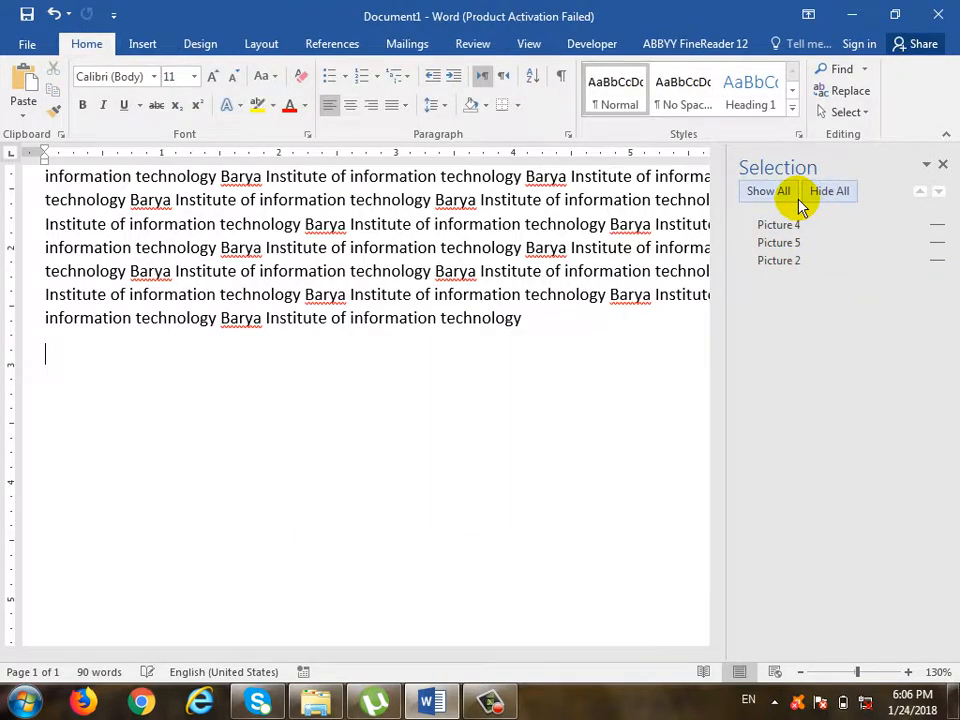
left_click(773, 198)
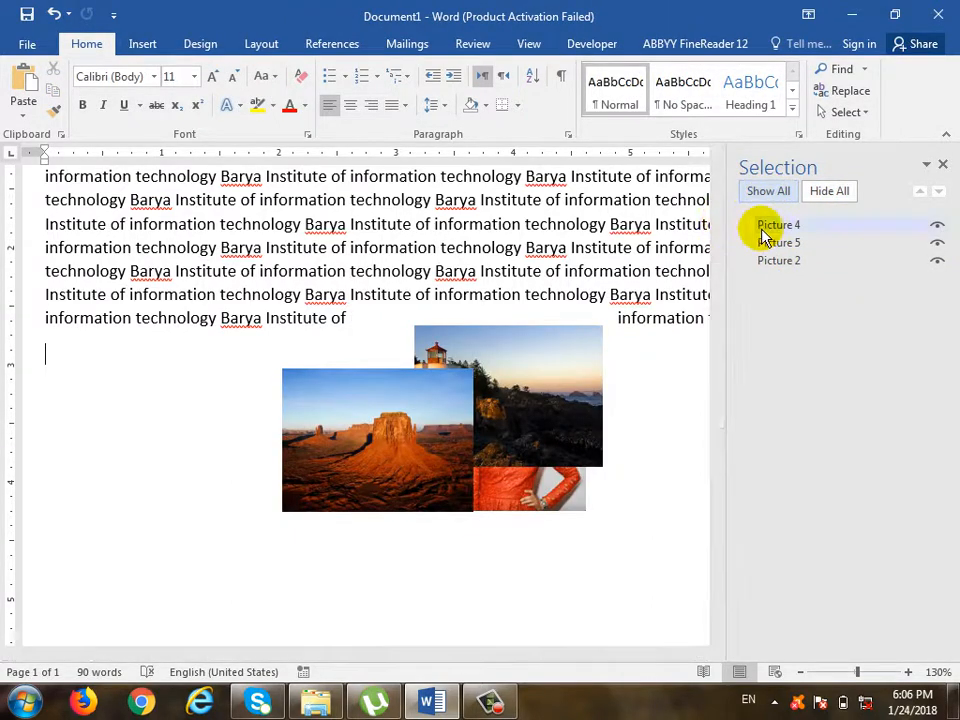
Send Picture 4 one level back, behind Picture 5, and bring it forward again to the front of the stack
left_click(768, 227)
left_click(938, 192)
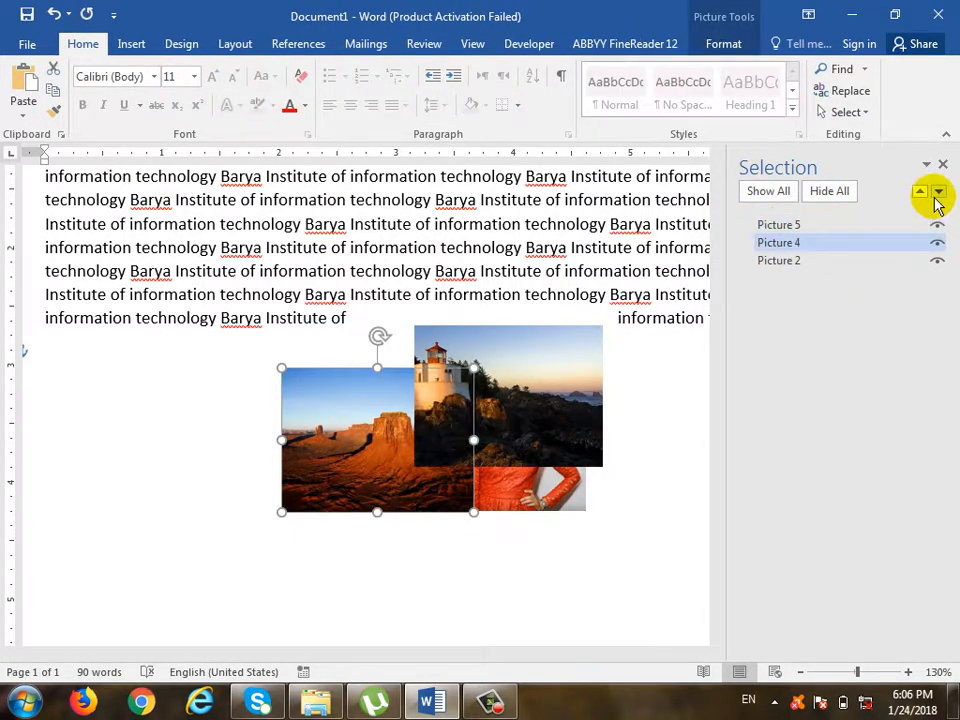
left_click(922, 197)
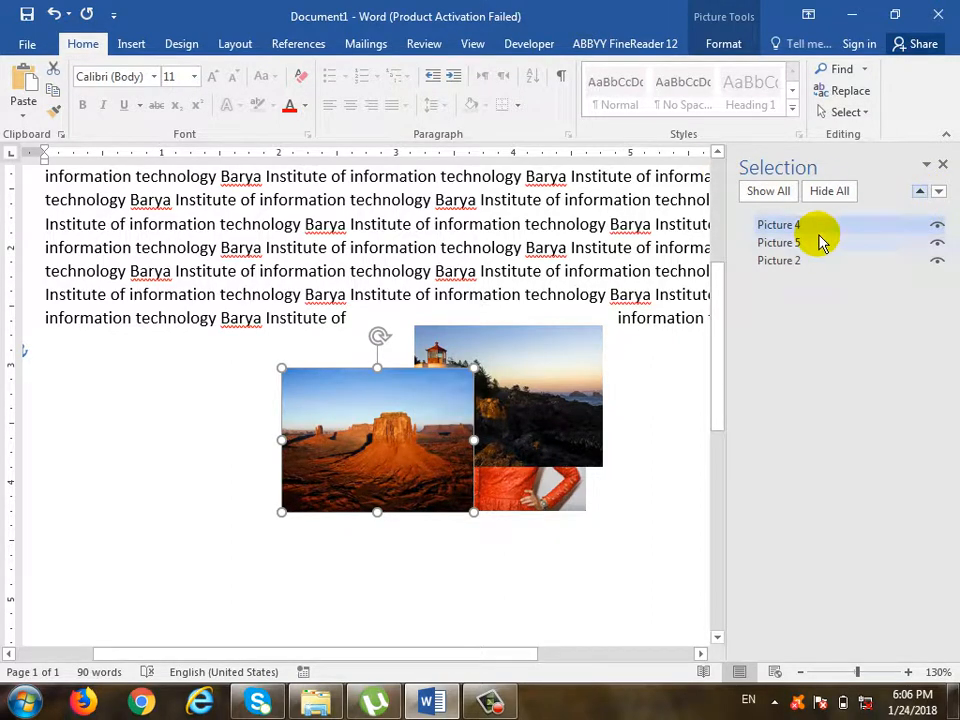
Check the entries for Picture 2 and Picture 5 by selecting them by name, ending with Picture 5 and its formatting options
left_click(810, 266)
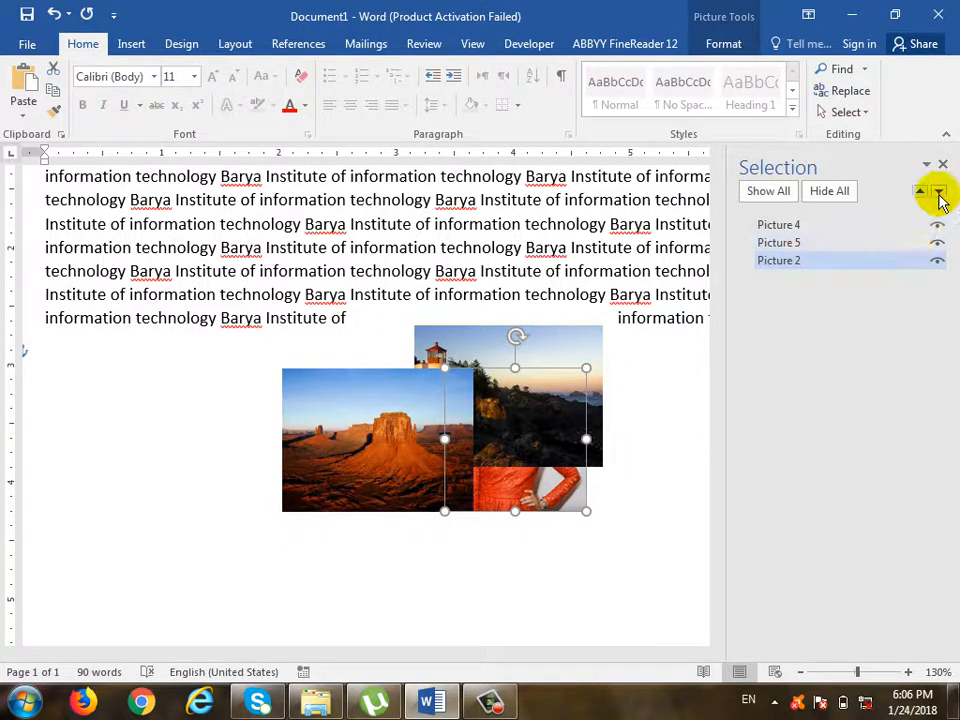
left_click(838, 243)
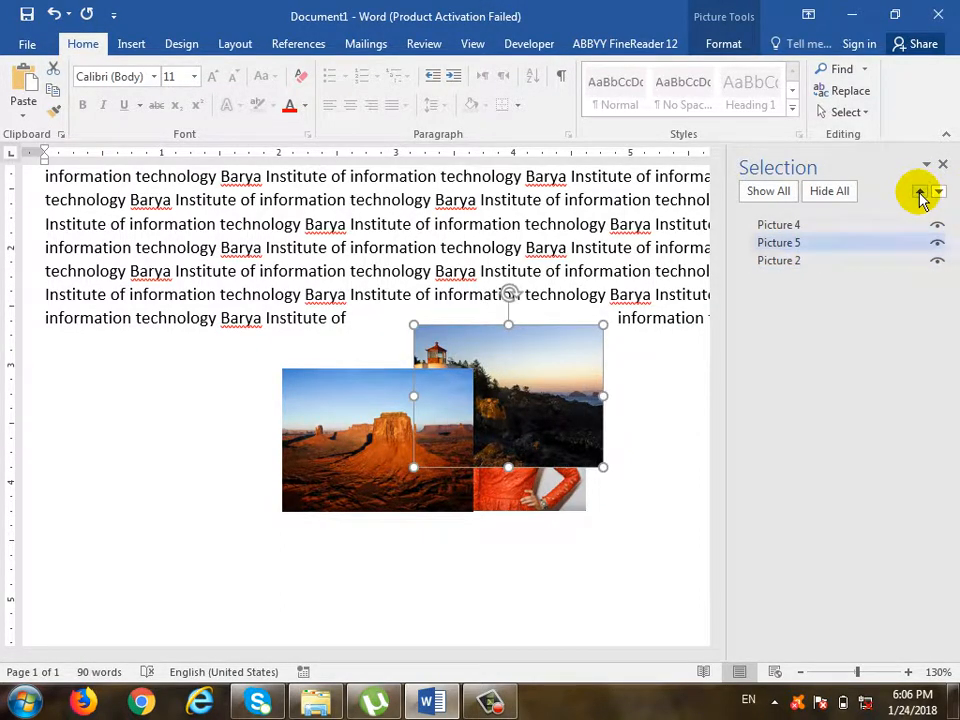
left_click(783, 228, "ctrl")
left_click(787, 244)
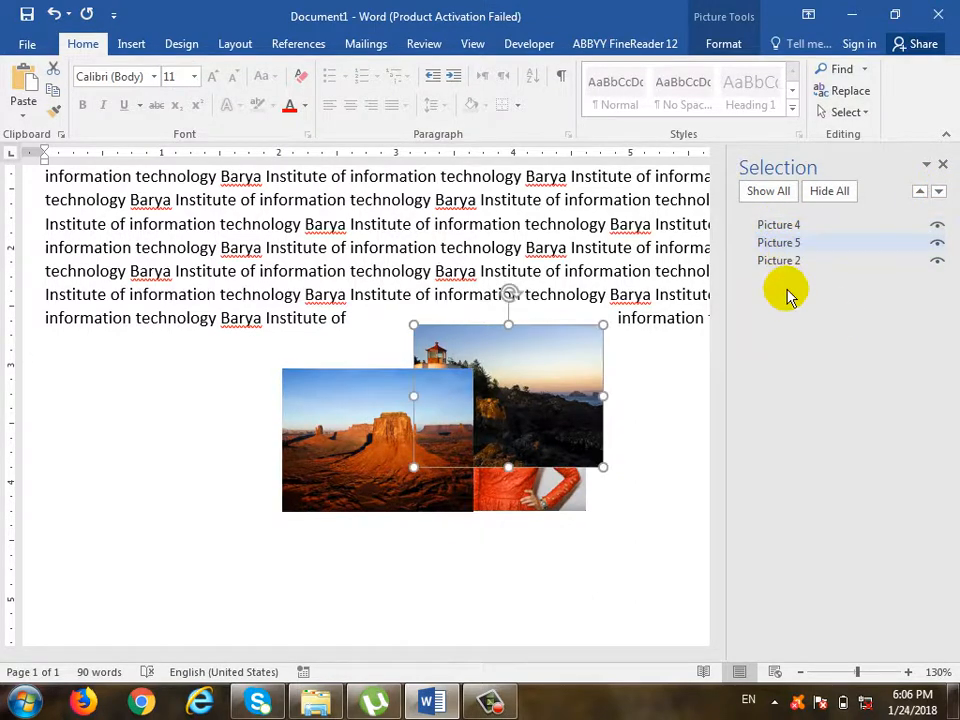
left_click(722, 46)
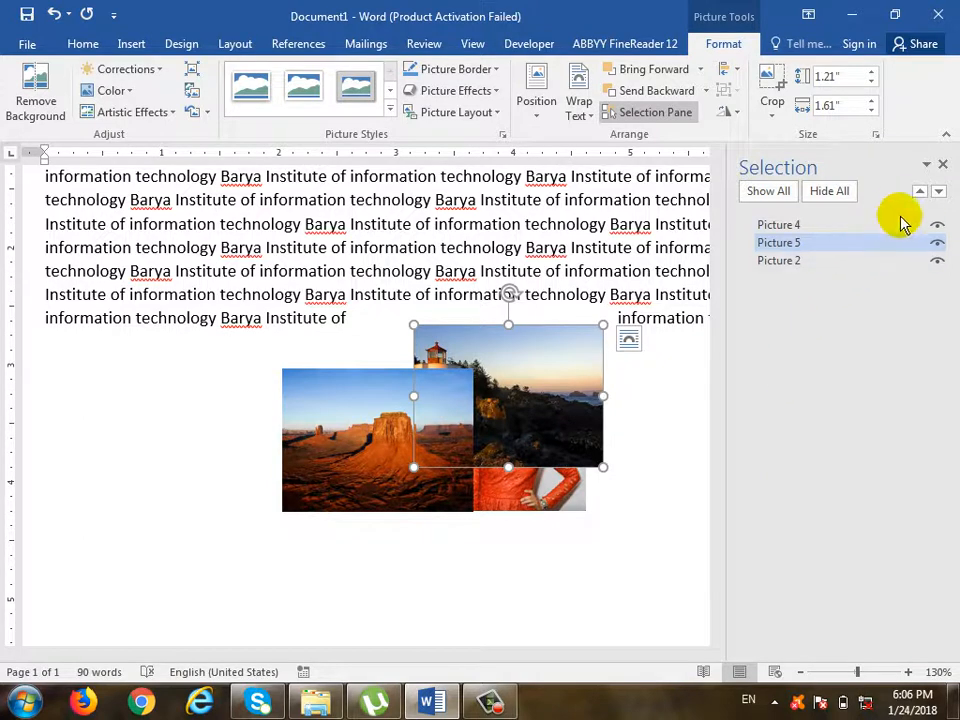
Hide and reshow all pictures together, and hide and reshow Picture 5 on its own
left_click(838, 192)
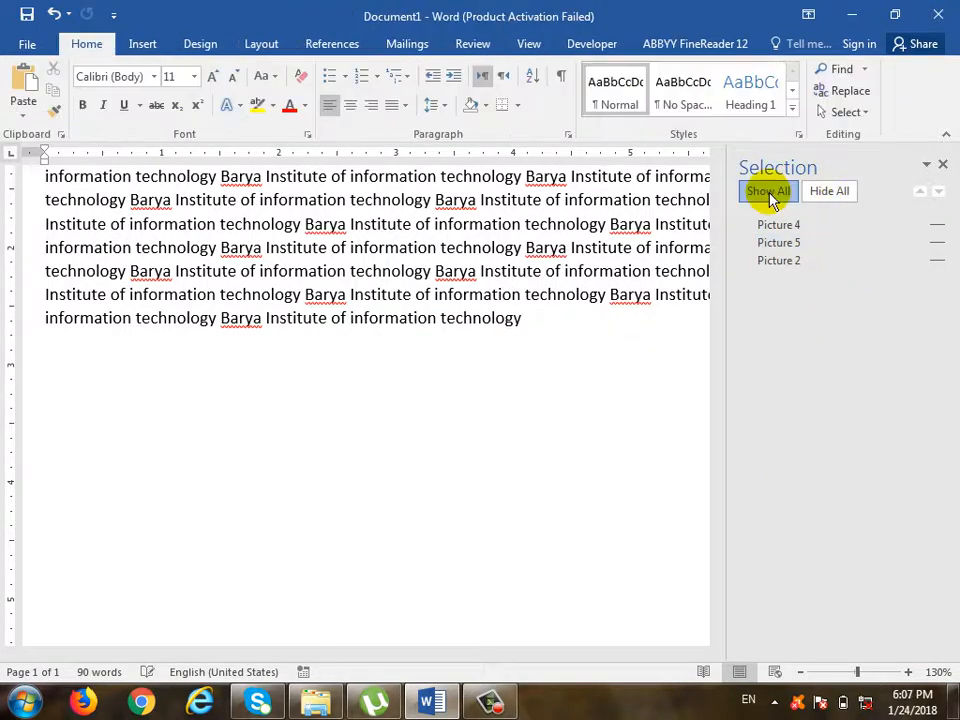
left_click(771, 192)
left_click(939, 243)
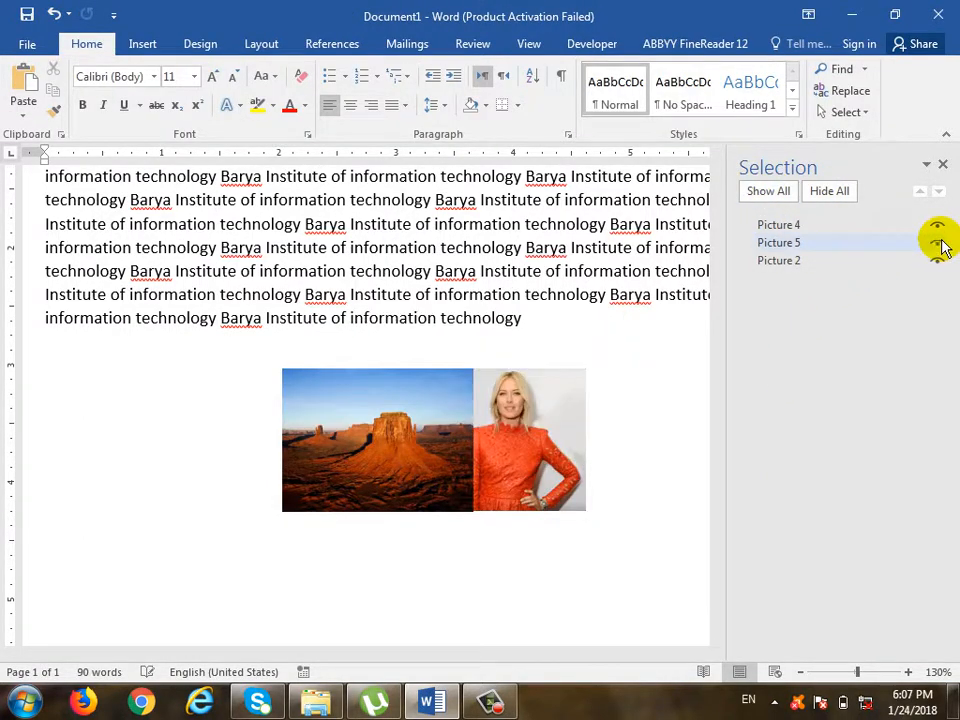
left_click(939, 243)
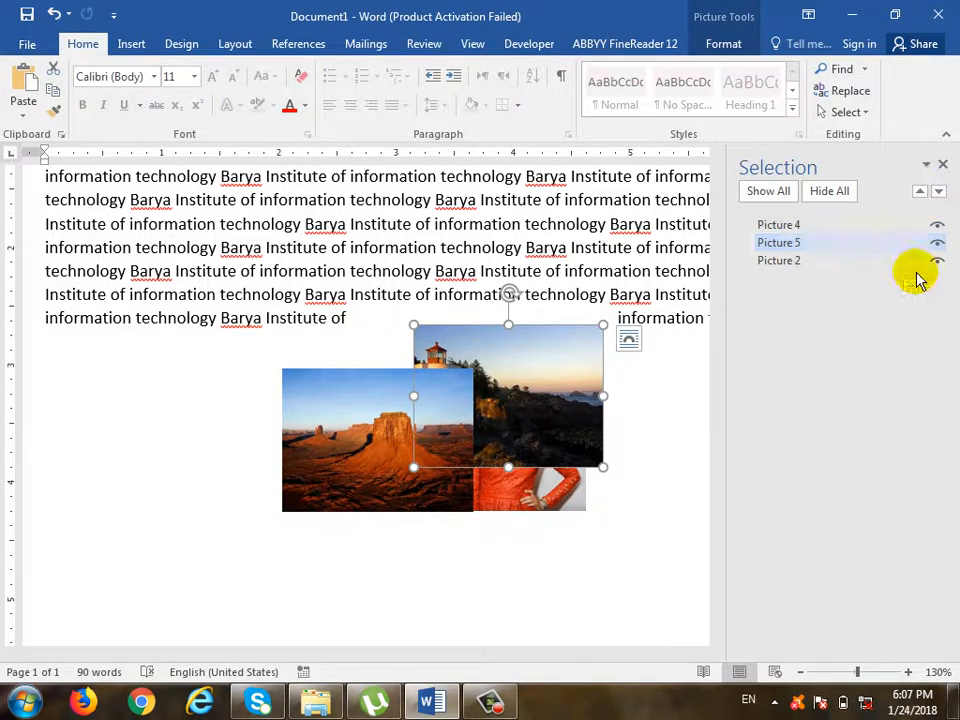
Close the Selection pane and display the object alignment options for the lighthouse picture
left_click(942, 164)
left_click(738, 45)
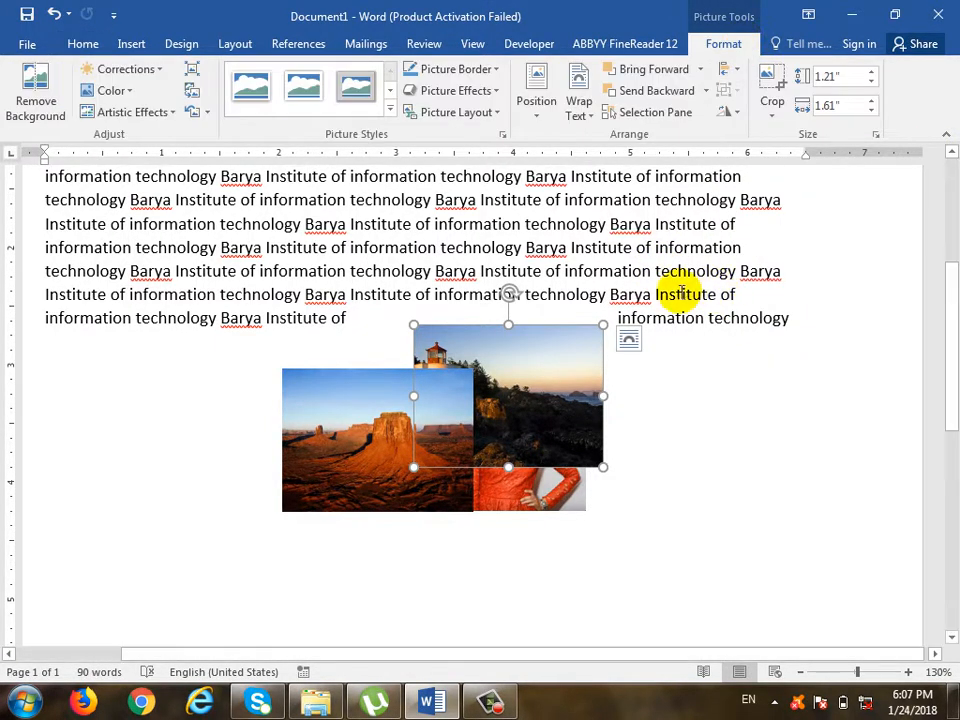
left_click(736, 74)
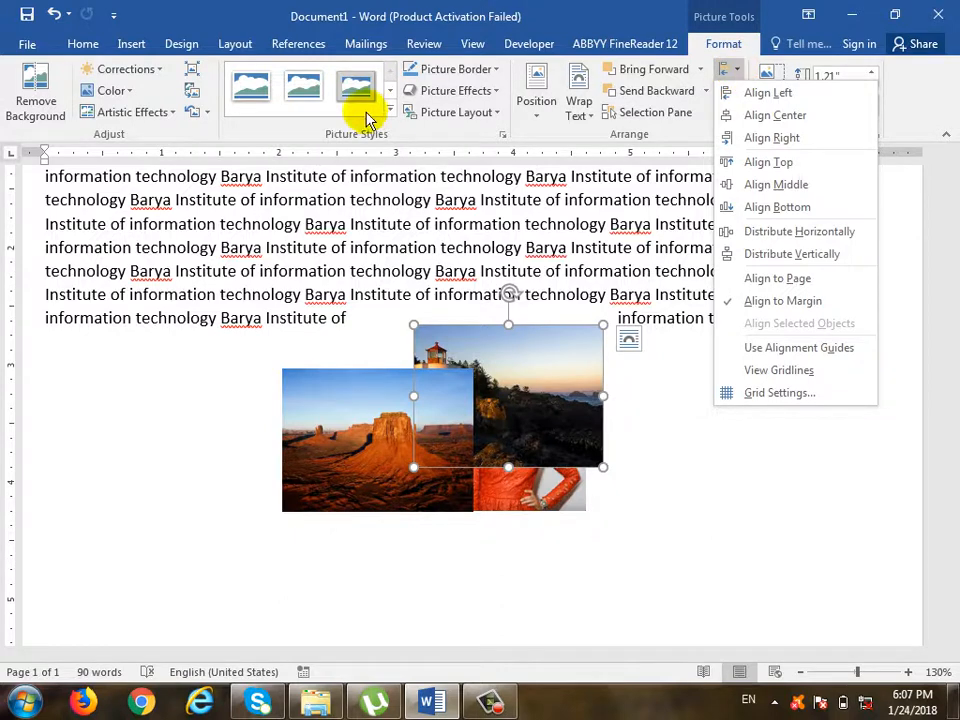
Center the text paragraph above the pictures, try right alignment, and return it to left alignment
left_click(70, 44)
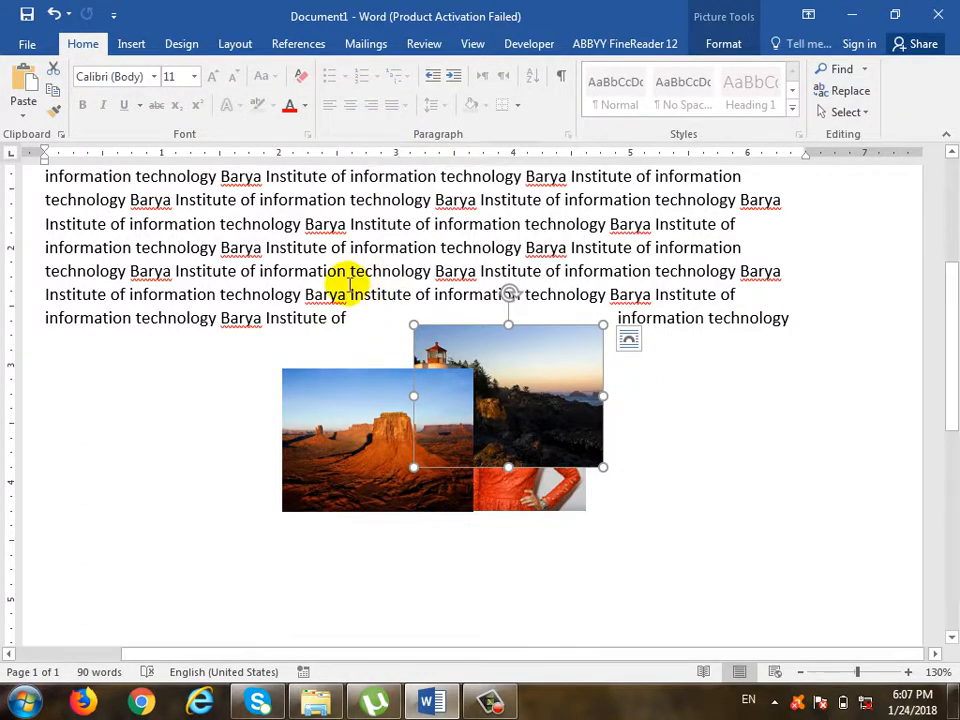
left_click(405, 221)
left_click(347, 112)
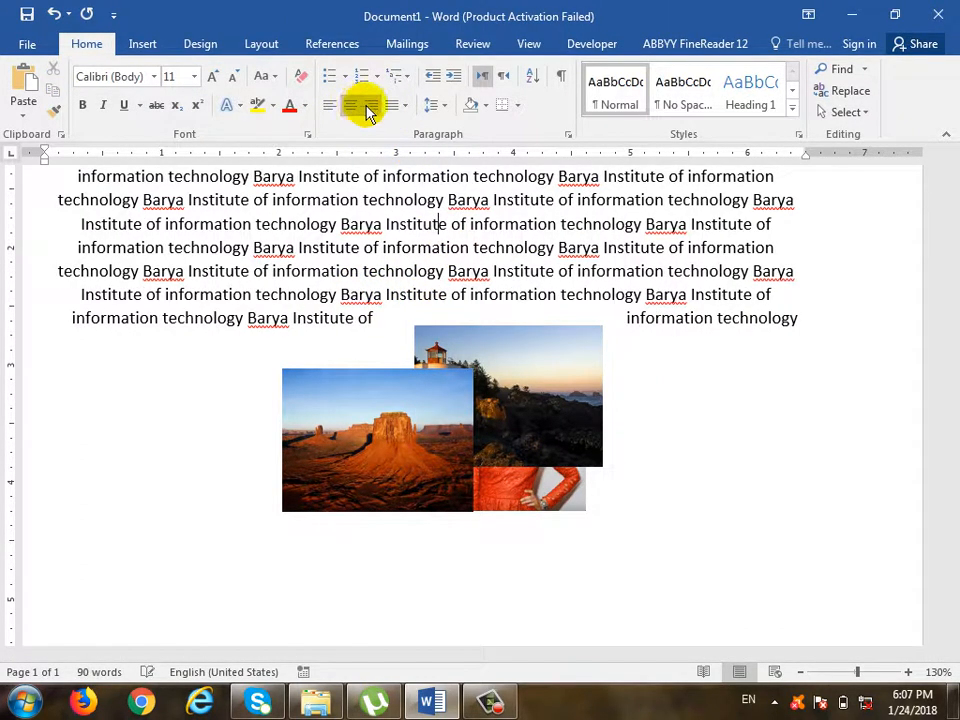
left_click(364, 107)
left_click(338, 110)
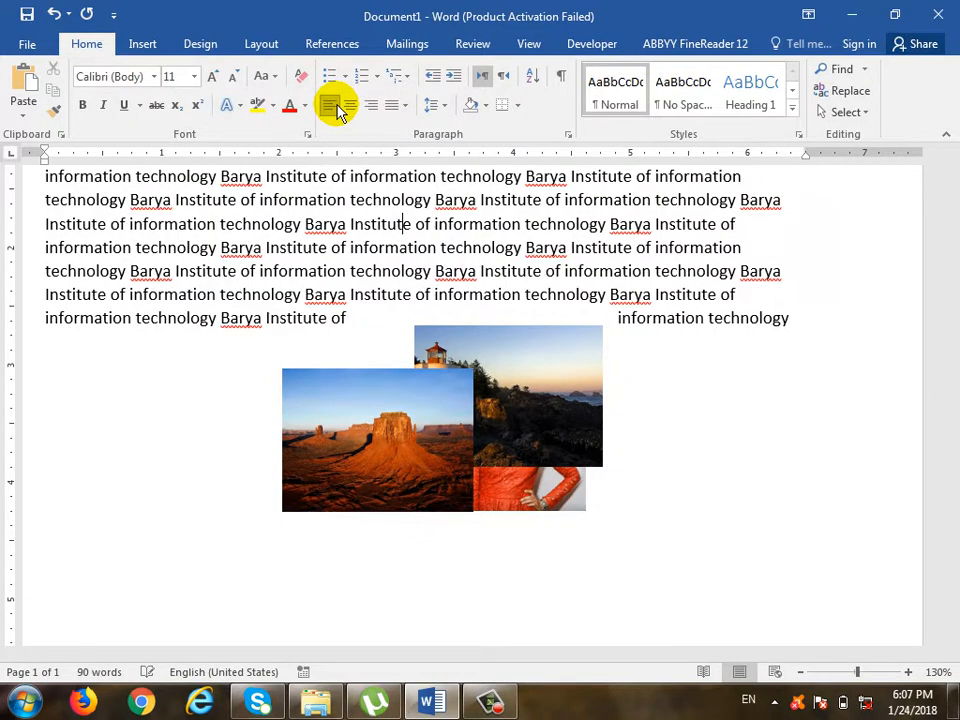
Reselect the lighthouse picture and review the available object alignment and distribution options
left_click(536, 392)
left_click(726, 47)
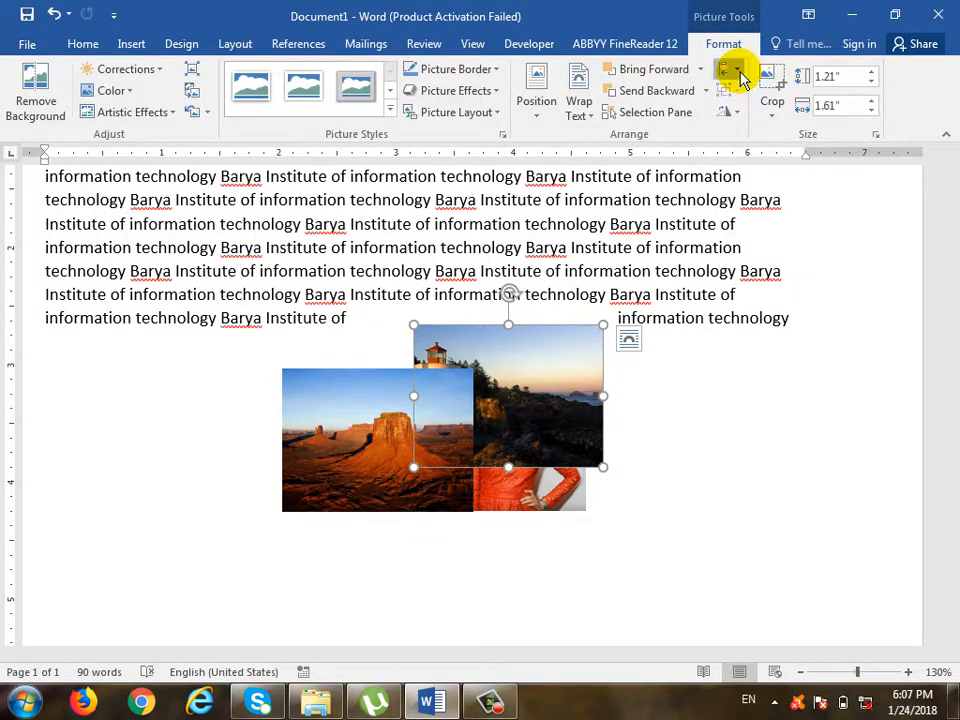
left_click(736, 72)
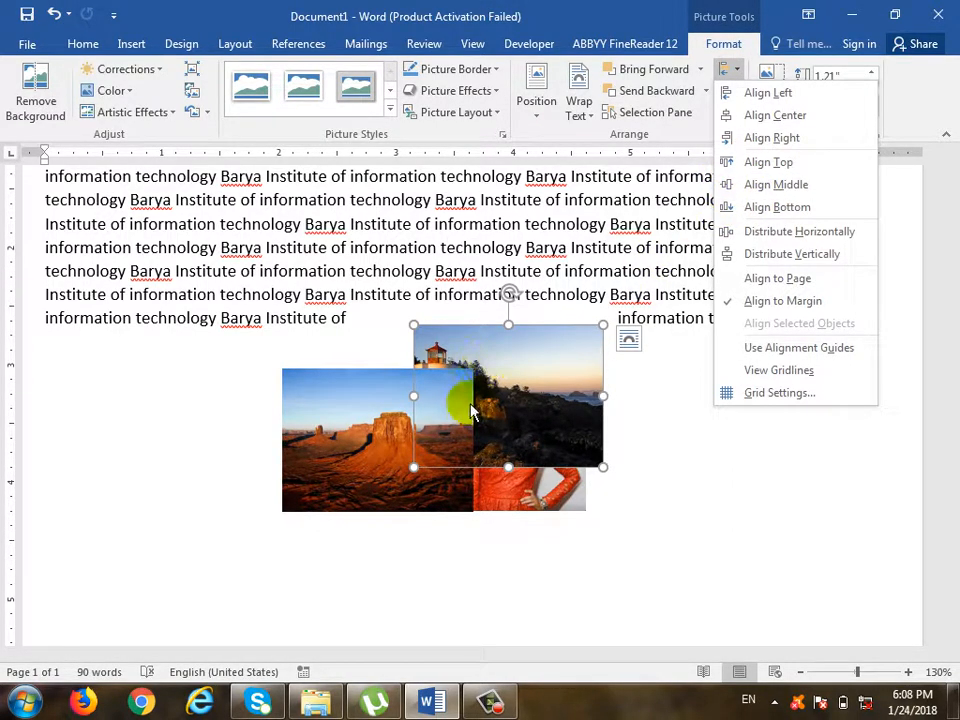
left_click(444, 399)
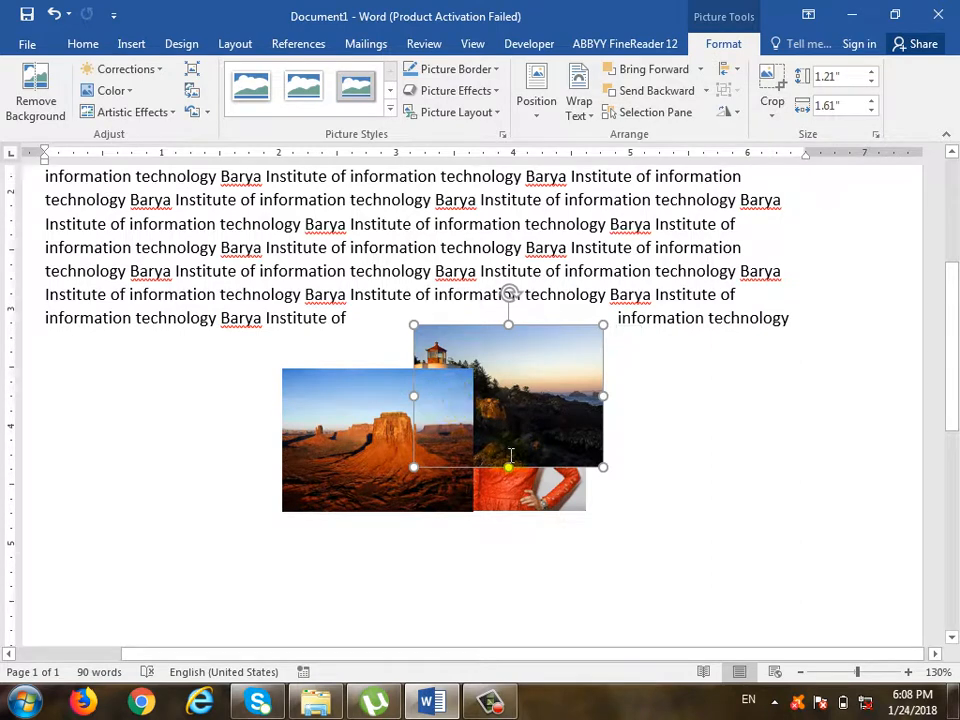
Shrink the lighthouse picture proportionally and reduce the desert picture to about 0.9 by 1.19 inches
scroll(510, 456, "down", 1)
left_click_drag(603, 410, 541, 364)
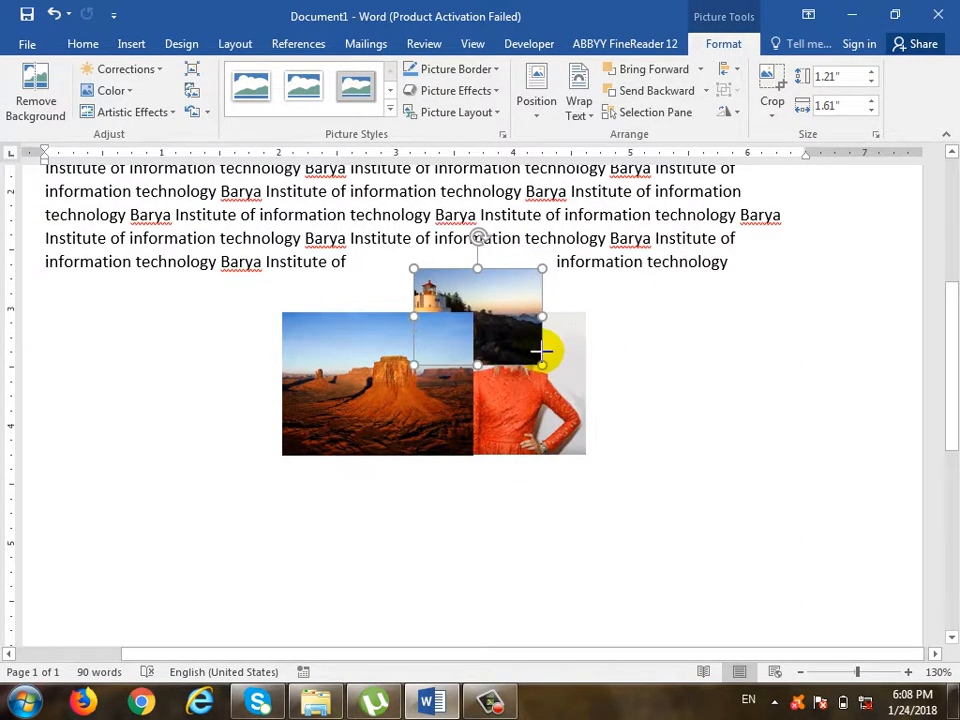
left_click(405, 440)
left_click_drag(474, 458, 422, 419)
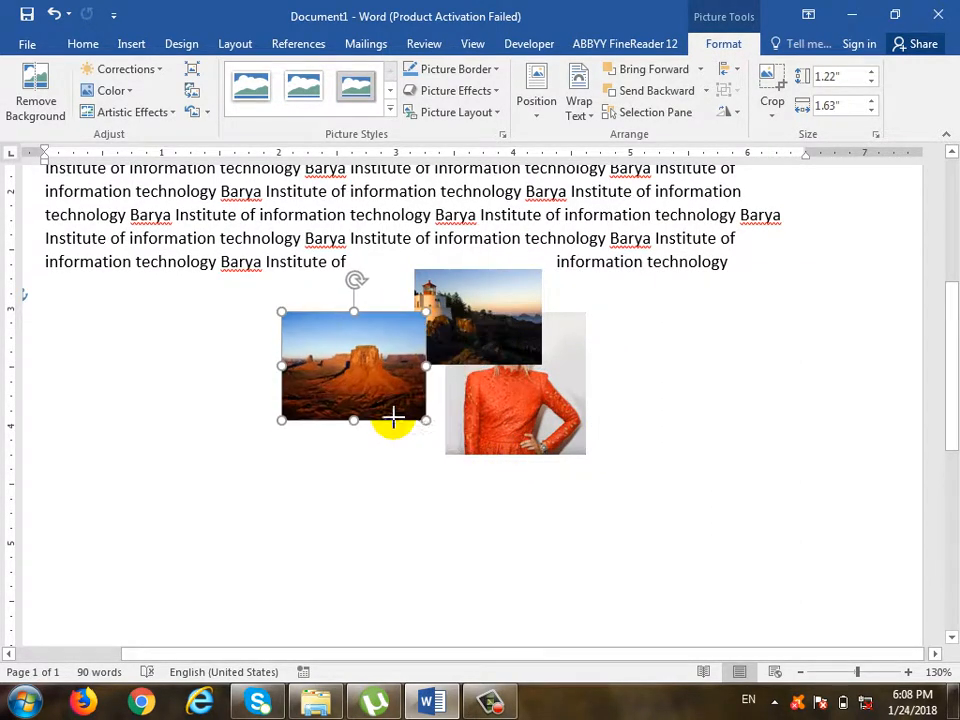
Arrange the pictures in a column near the page's left margin below the paragraph: desert, lighthouse, portrait
left_click_drag(356, 369, 128, 375)
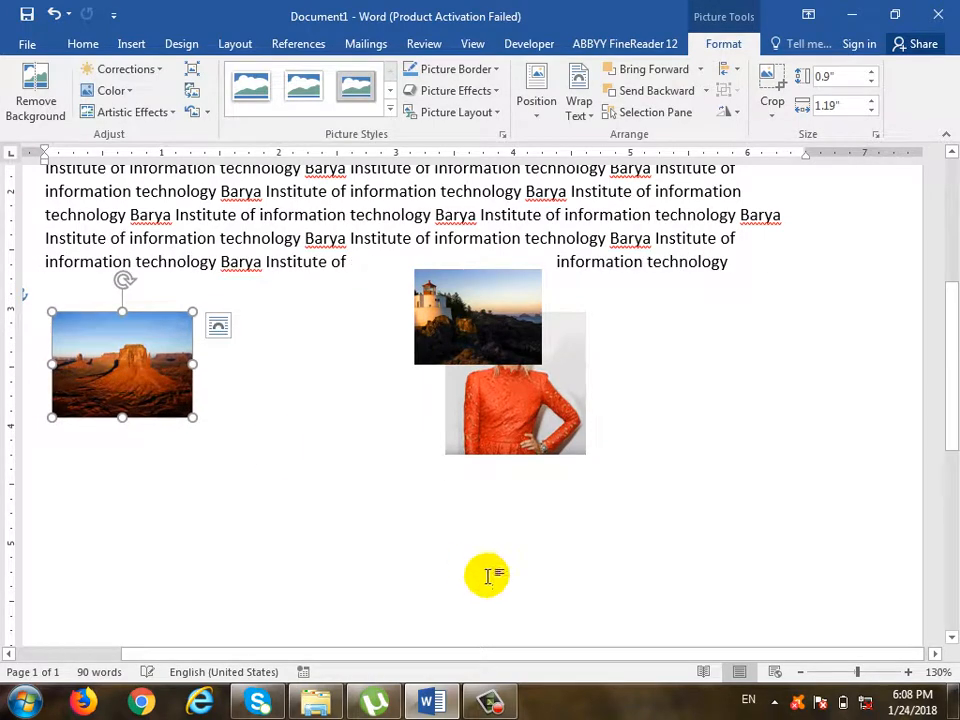
left_click_drag(472, 656, 362, 656)
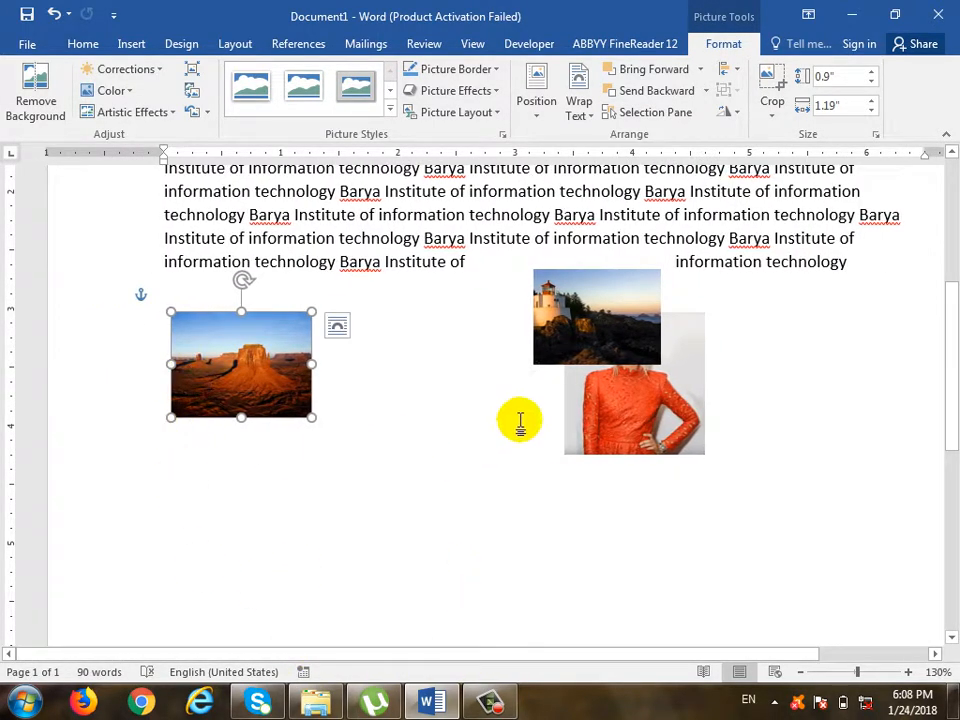
left_click_drag(658, 360, 229, 451)
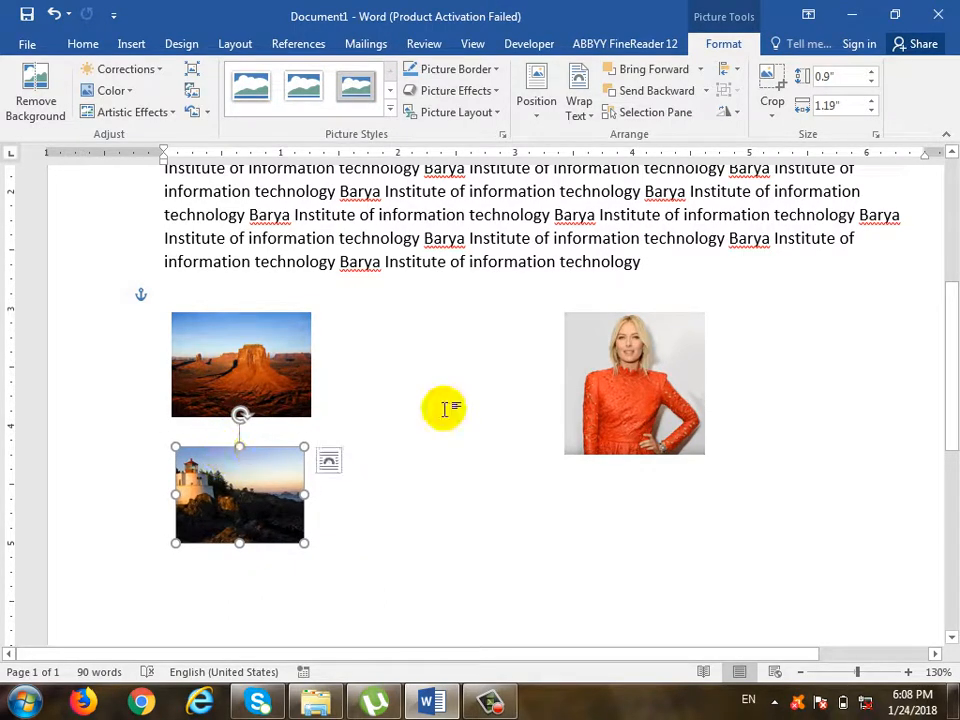
left_click_drag(563, 450, 298, 569)
scroll(400, 570, "down", 2)
left_click(429, 570)
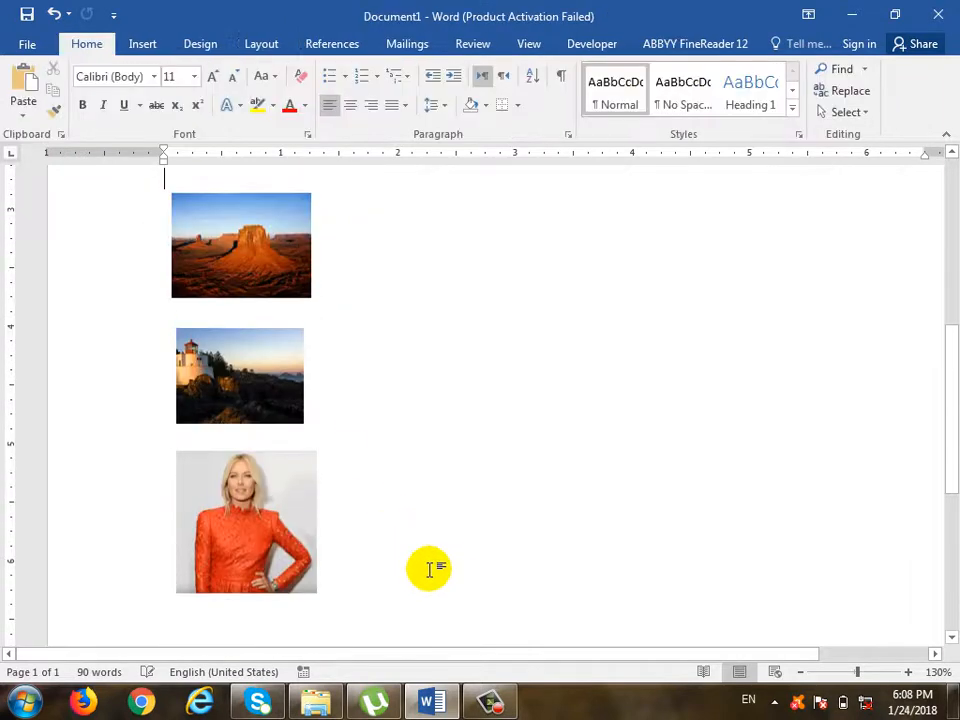
Try aligning the desert picture alone to the left margin
left_click(162, 267)
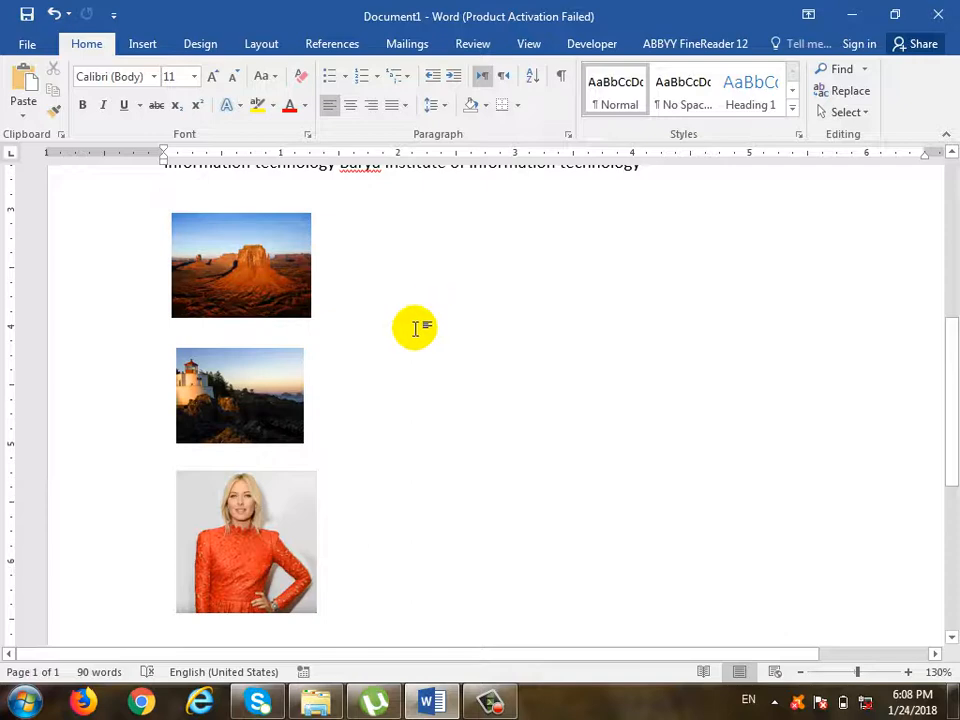
double_click(298, 245)
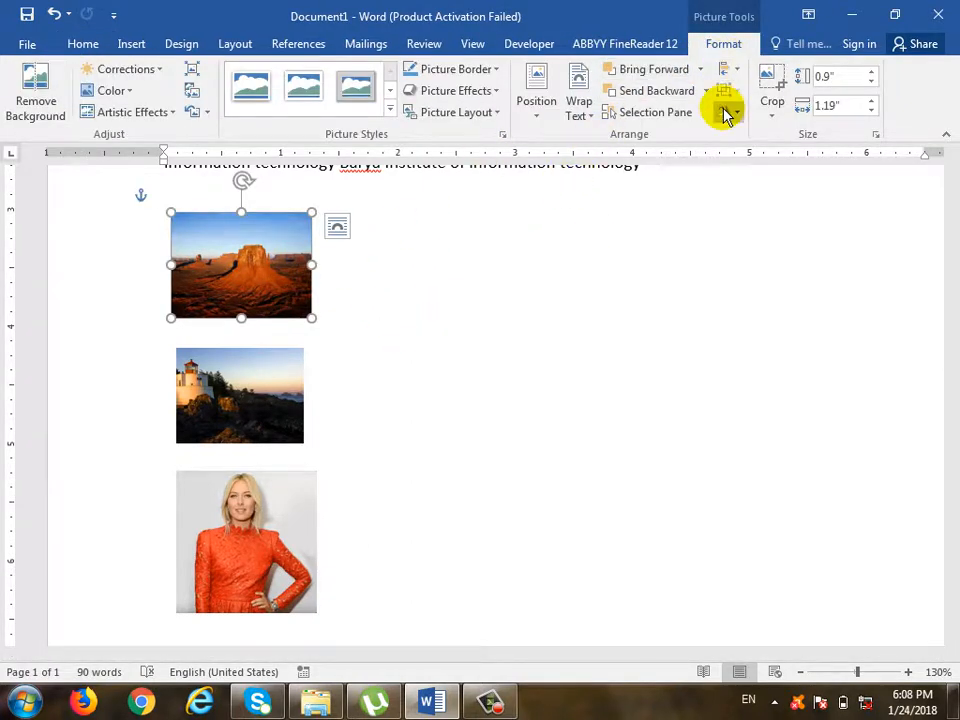
left_click(737, 70)
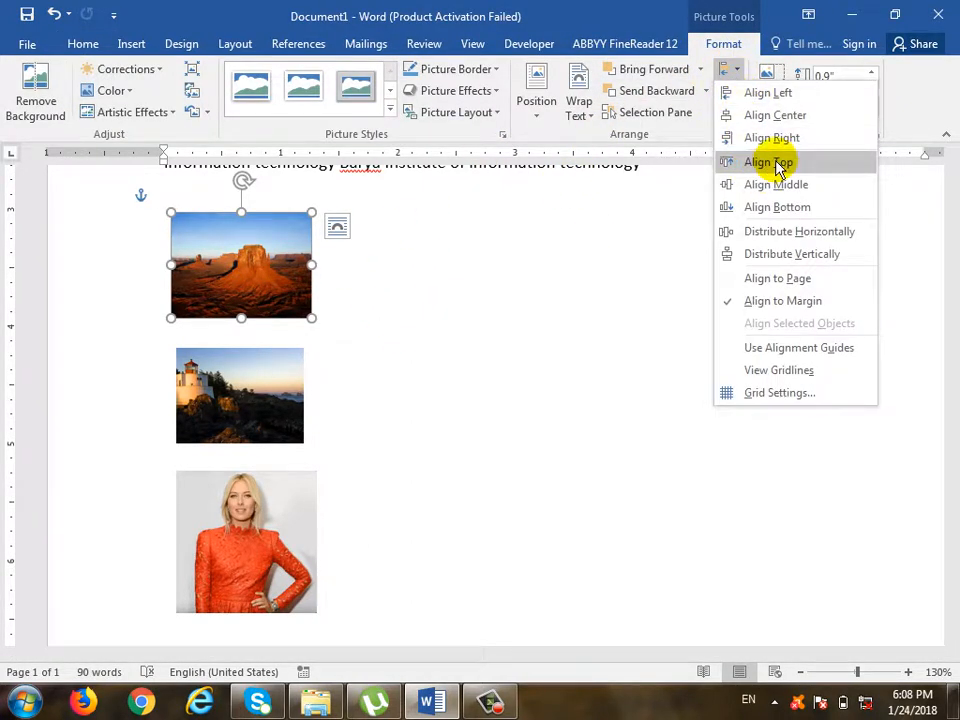
left_click(768, 92)
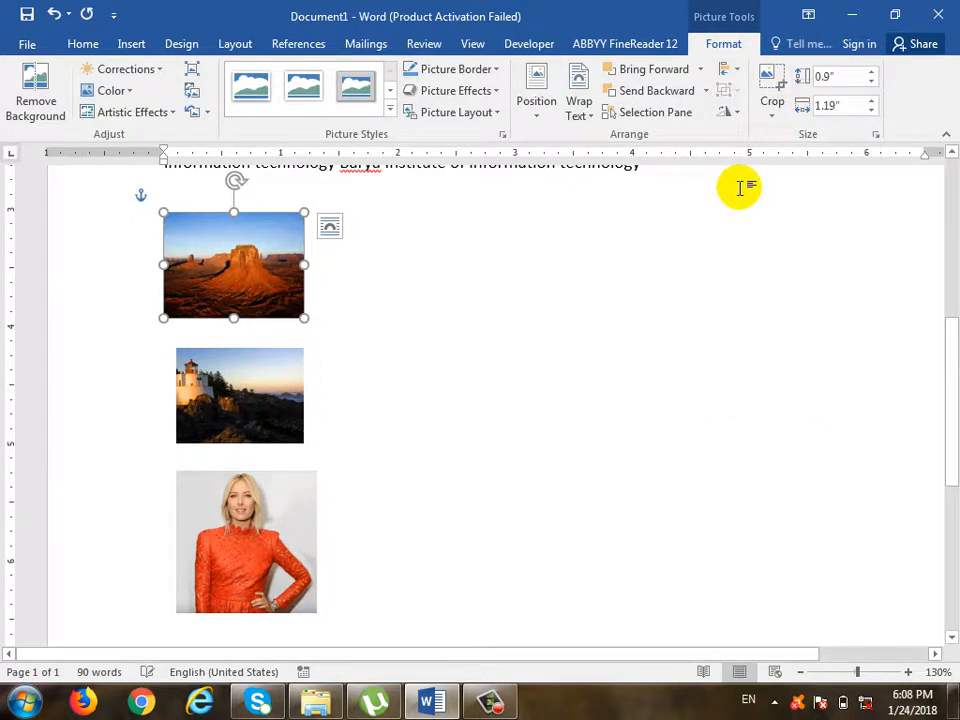
left_click(285, 385)
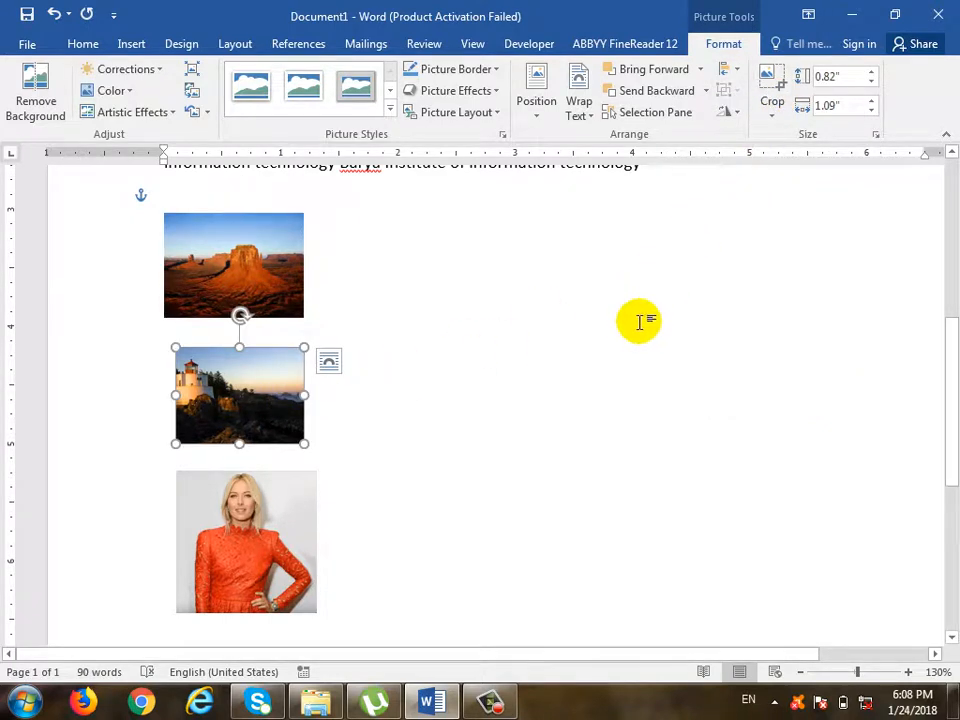
Select the desert, lighthouse and portrait pictures together and move the column about 1.2 inches to the right
left_click(196, 262)
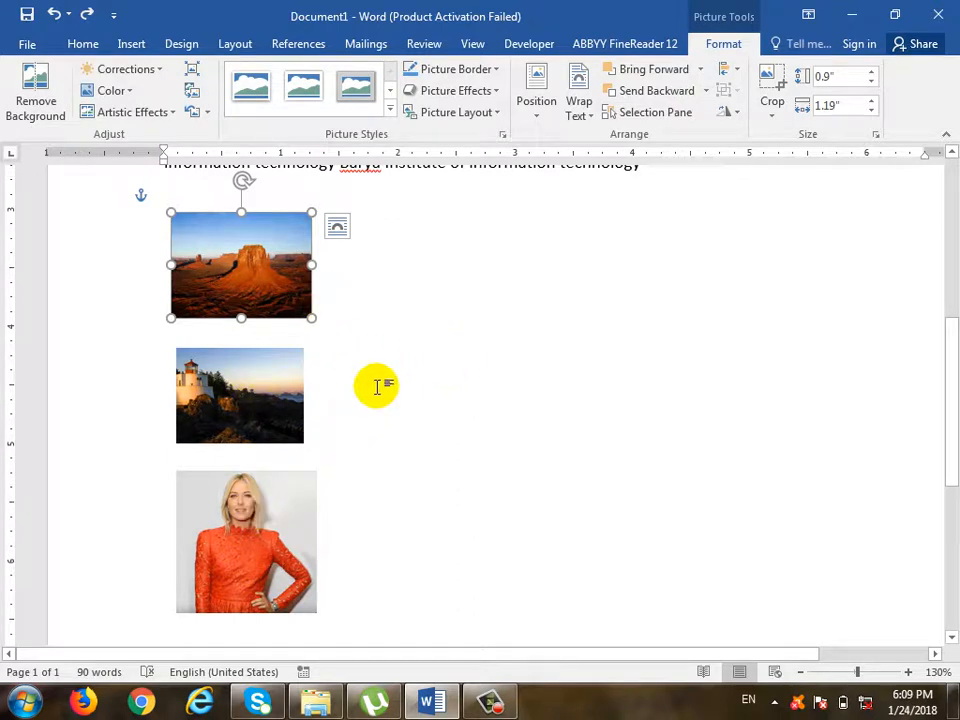
left_click(257, 396, "ctrl")
left_click(299, 531, "ctrl")
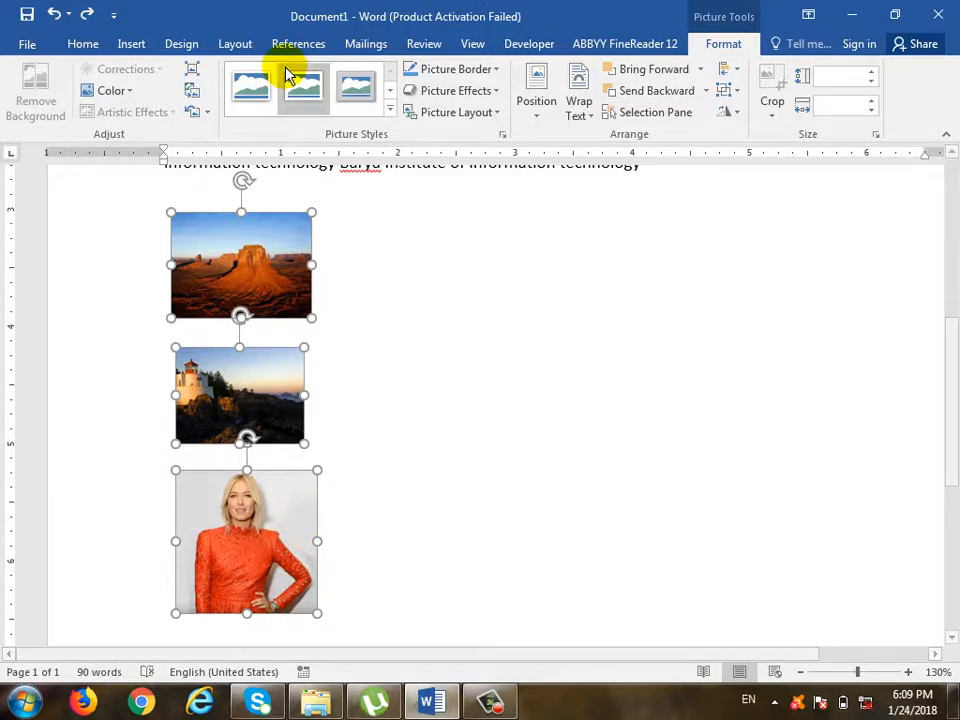
left_click_drag(281, 256, 457, 260)
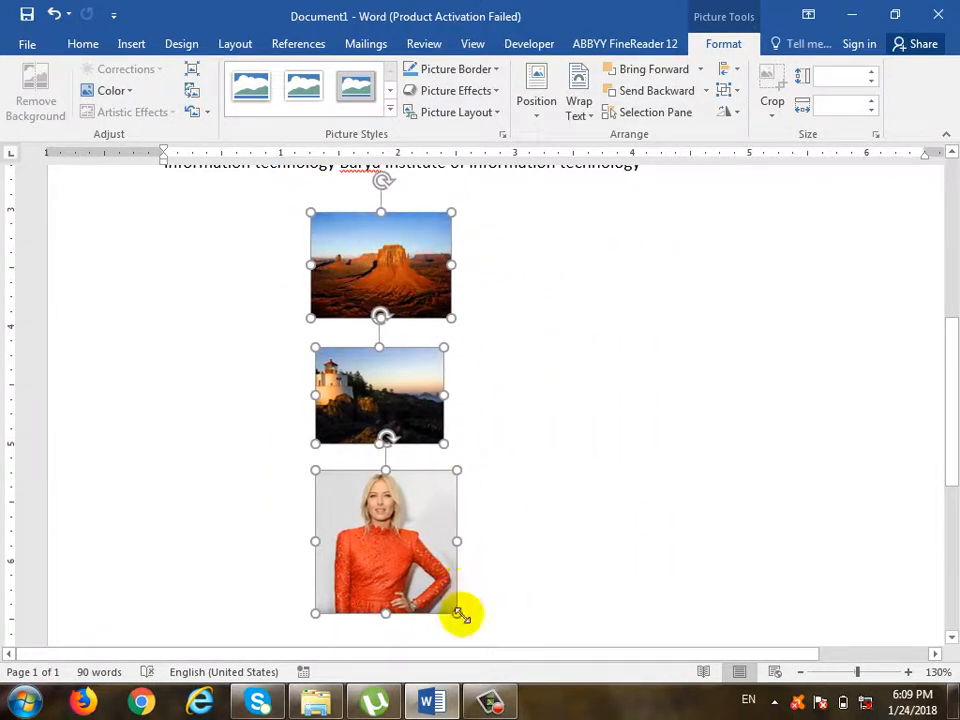
left_click_drag(456, 613, 459, 531)
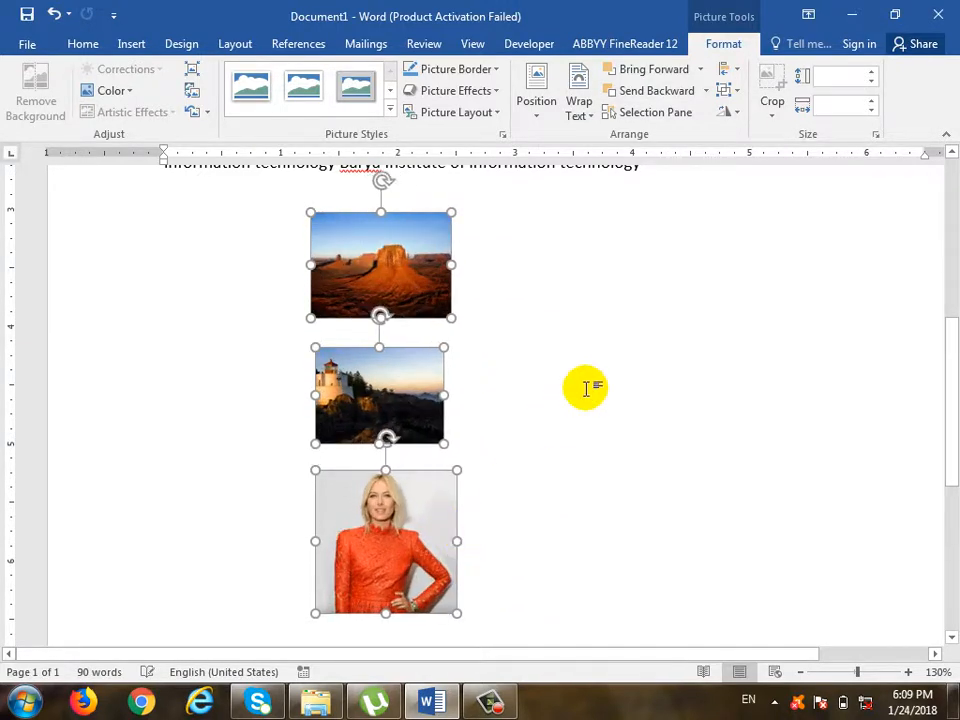
left_click(596, 351)
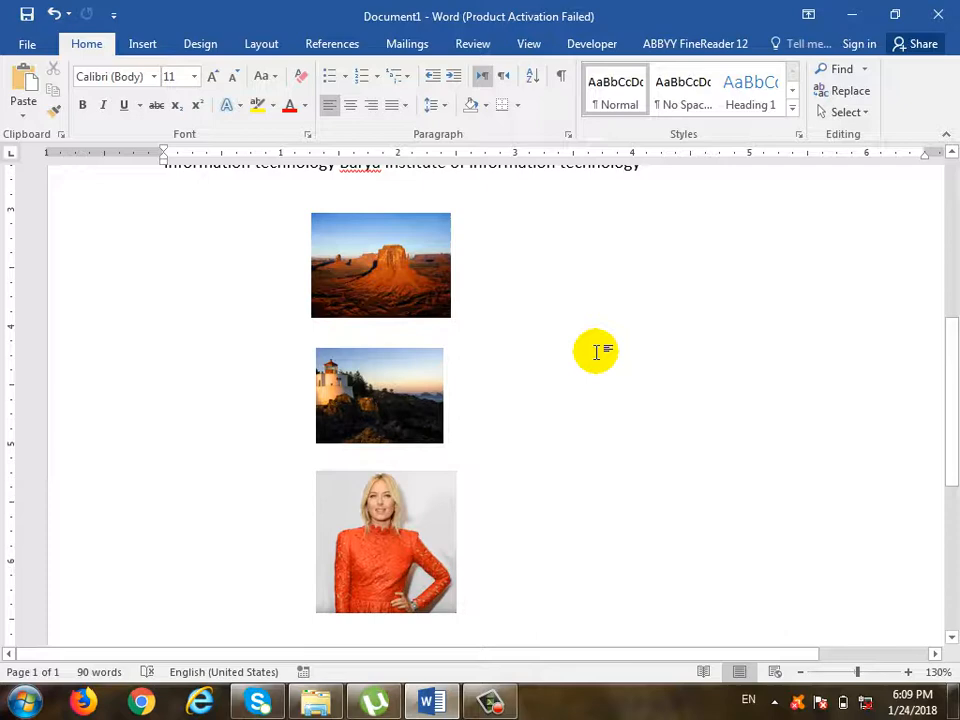
Reselect all three pictures in the column and align their left edges to each other
left_click(394, 260)
left_click(438, 425, "ctrl")
left_click(400, 487, "ctrl")
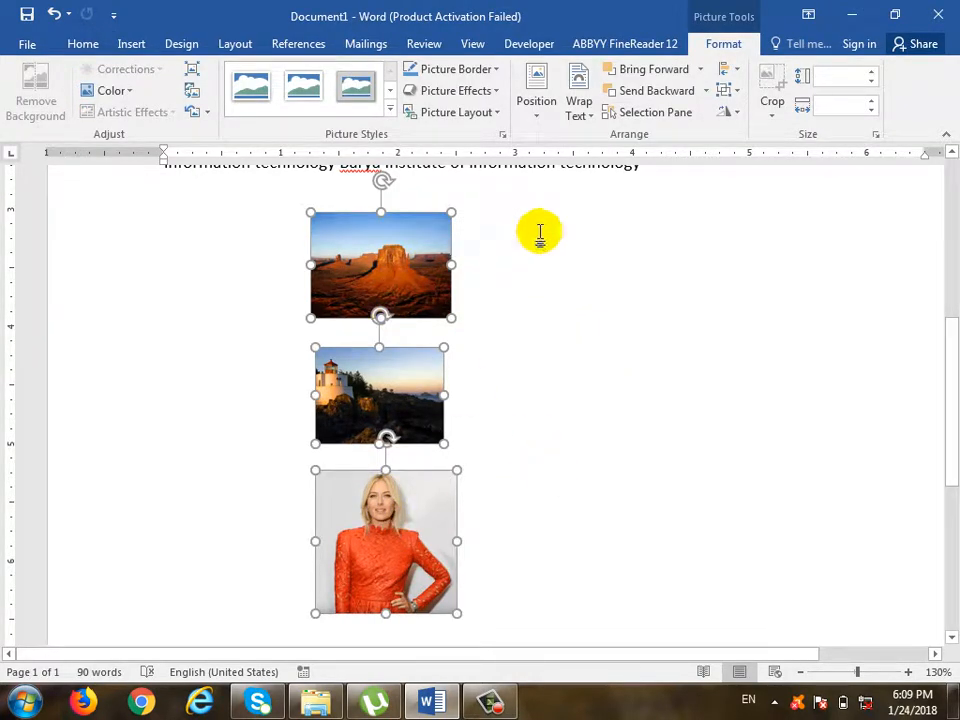
left_click(729, 70)
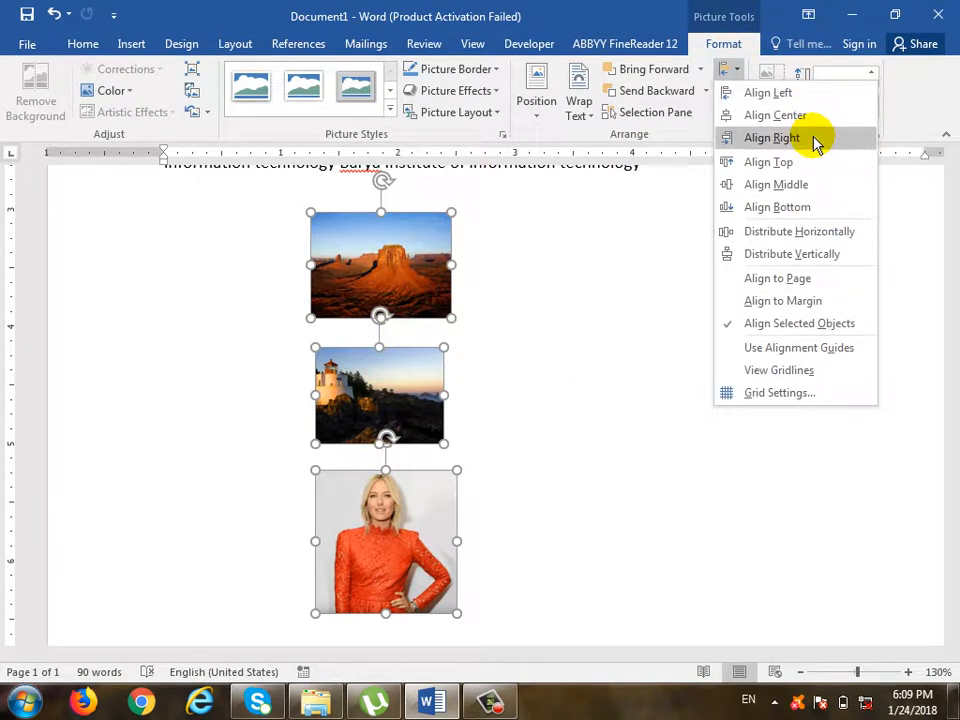
left_click(805, 93)
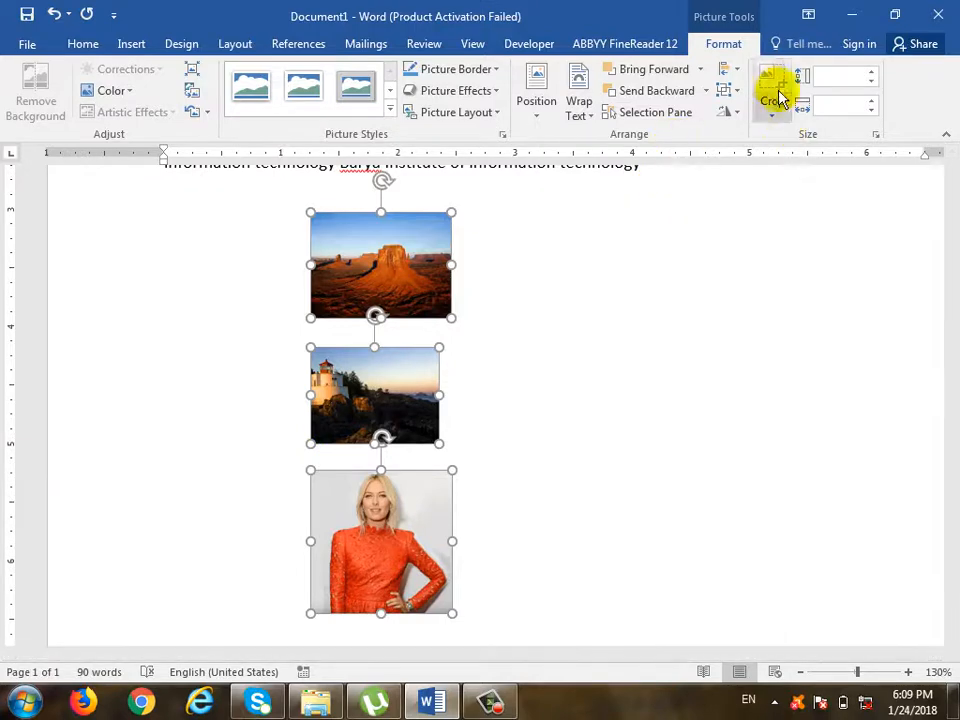
Align the three stacked pictures by their centers, and switch the alignment to their right edges
left_click(733, 70)
left_click(775, 115)
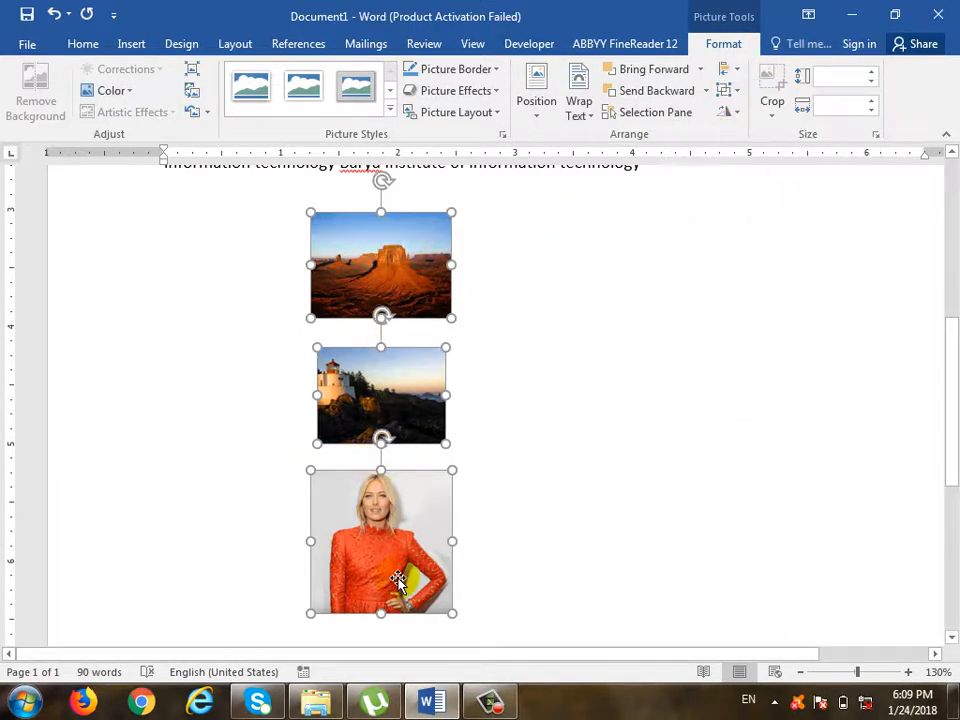
left_click(742, 72)
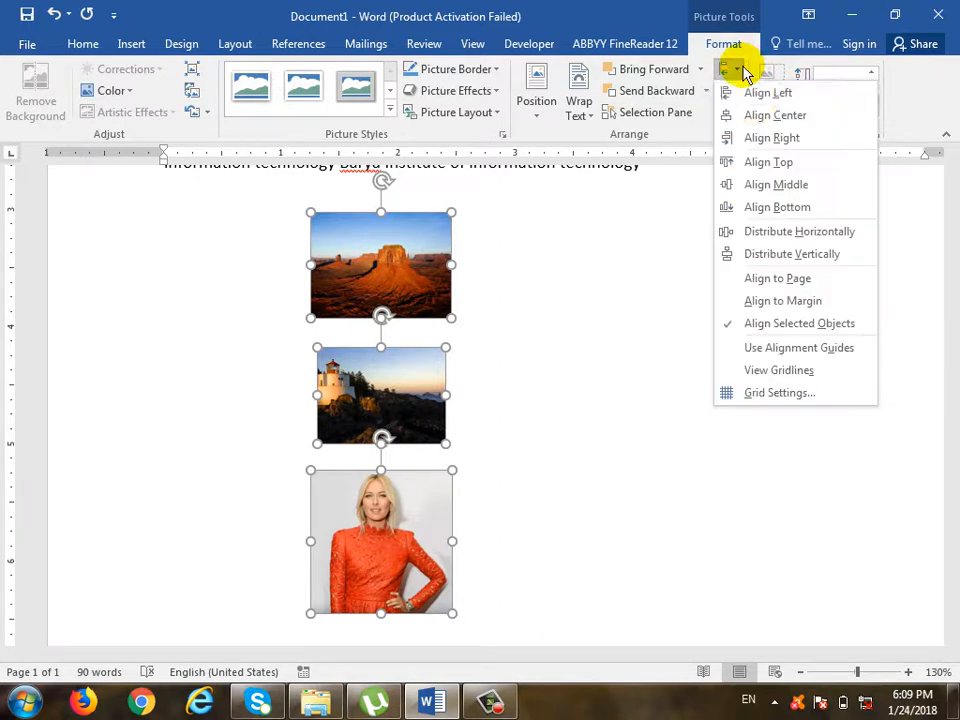
left_click(760, 137)
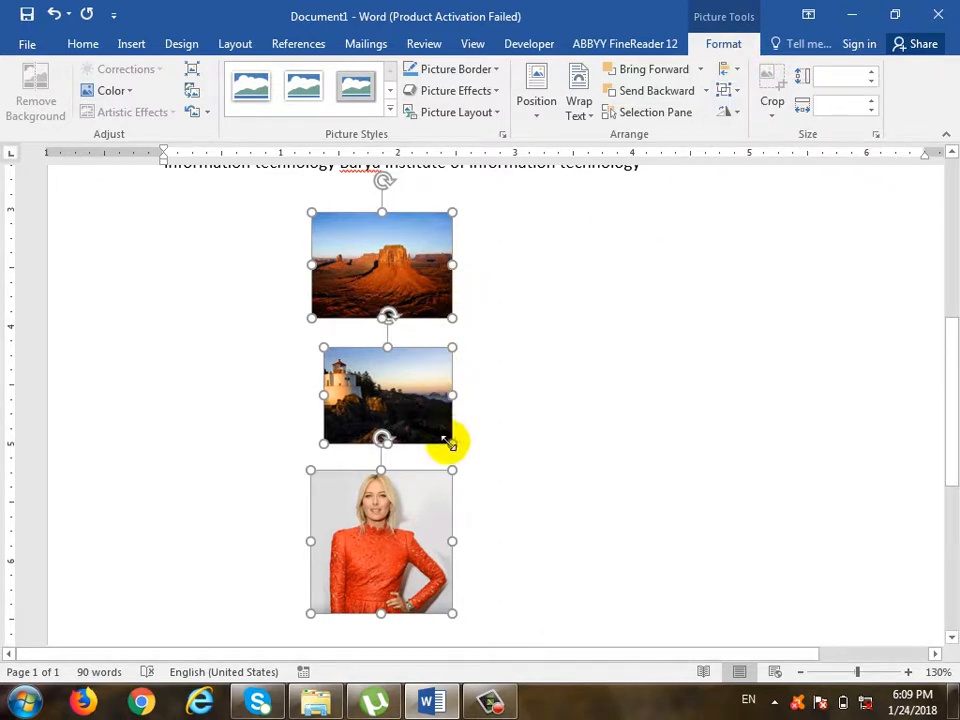
left_click(731, 69)
left_click(551, 308)
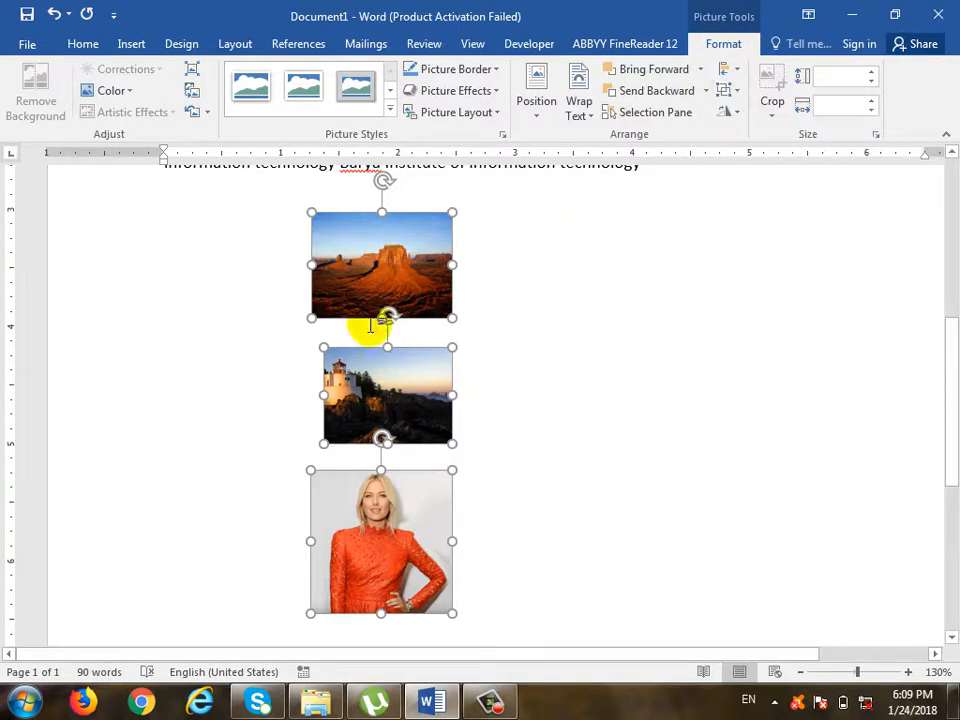
Rearrange the pictures into a row below the paragraph, from left to right: desert, lighthouse, portrait
left_click(585, 417)
left_click_drag(345, 287, 197, 291)
left_click_drag(388, 396, 413, 279)
left_click_drag(381, 543, 625, 289)
Select all three pictures in the row and align their top edges
left_click(413, 279, "shift")
left_click(233, 275, "shift")
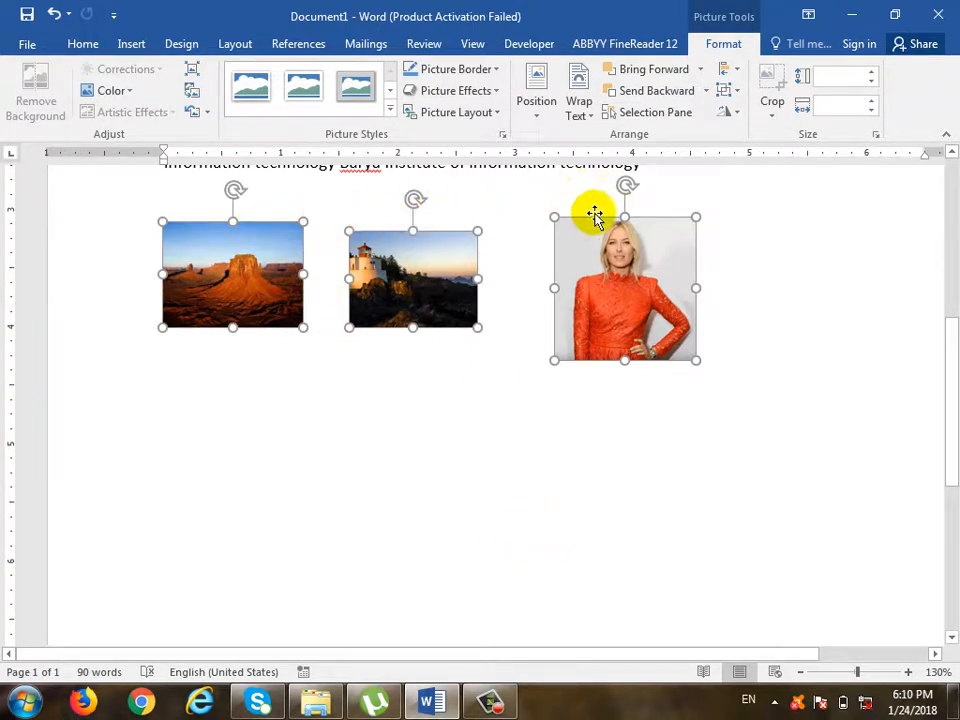
left_click(738, 68)
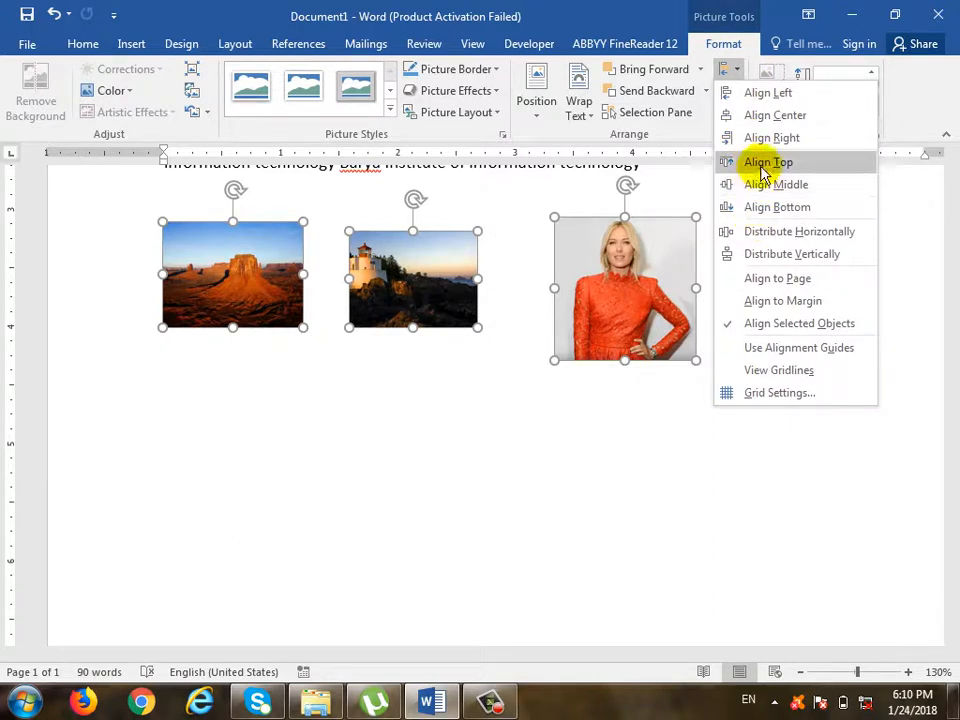
left_click(766, 164)
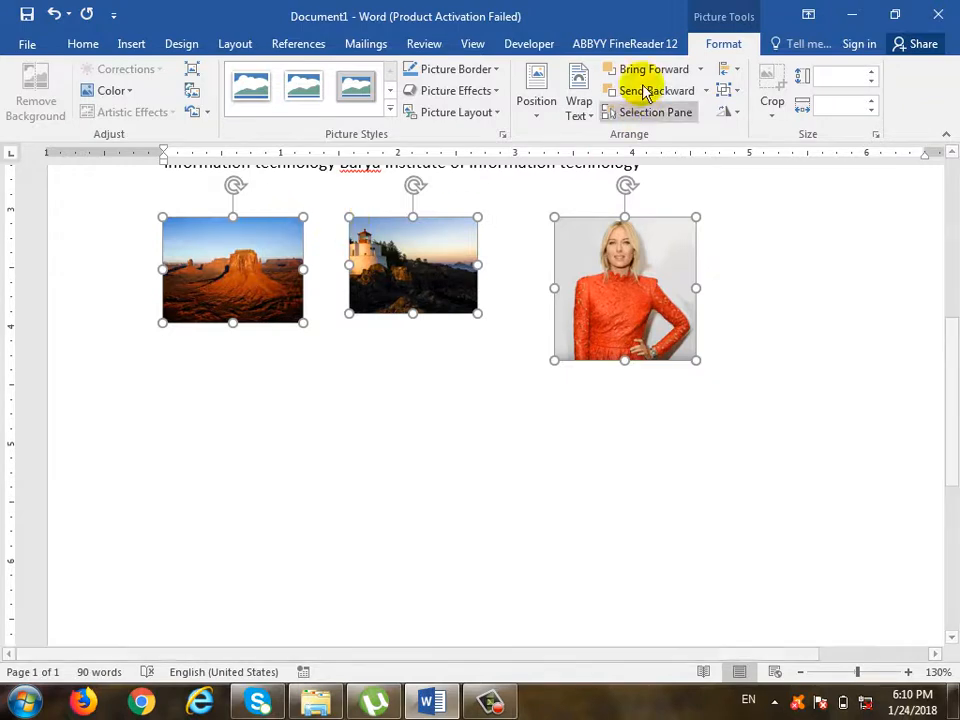
Align the row of pictures by their middles, and switch the alignment to their bottom edges
left_click(736, 80)
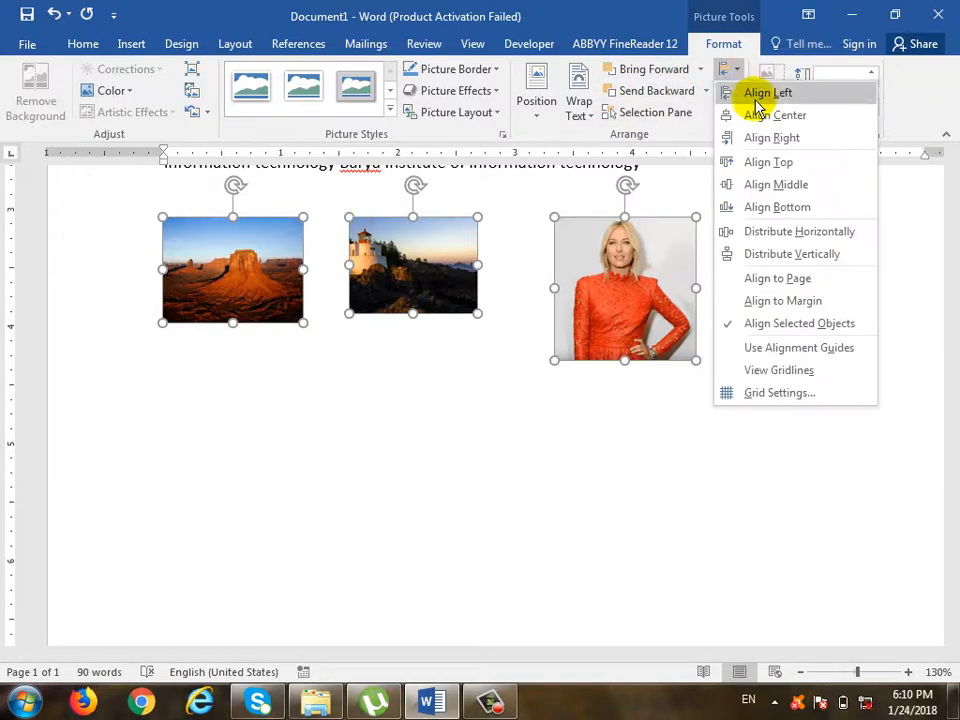
left_click(768, 184)
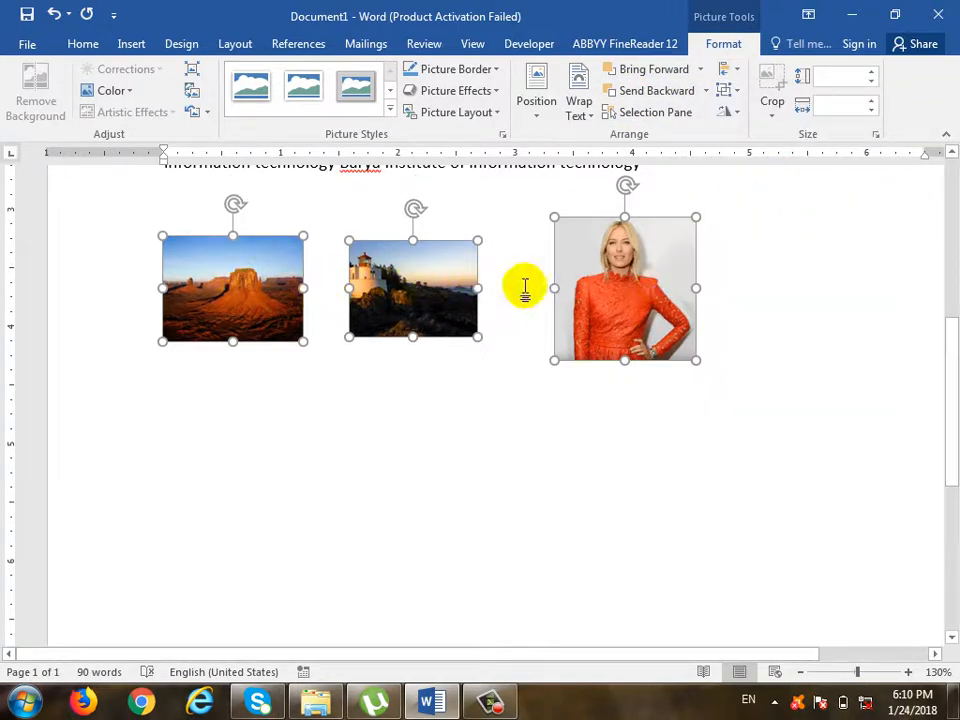
left_click(726, 70)
left_click(750, 207)
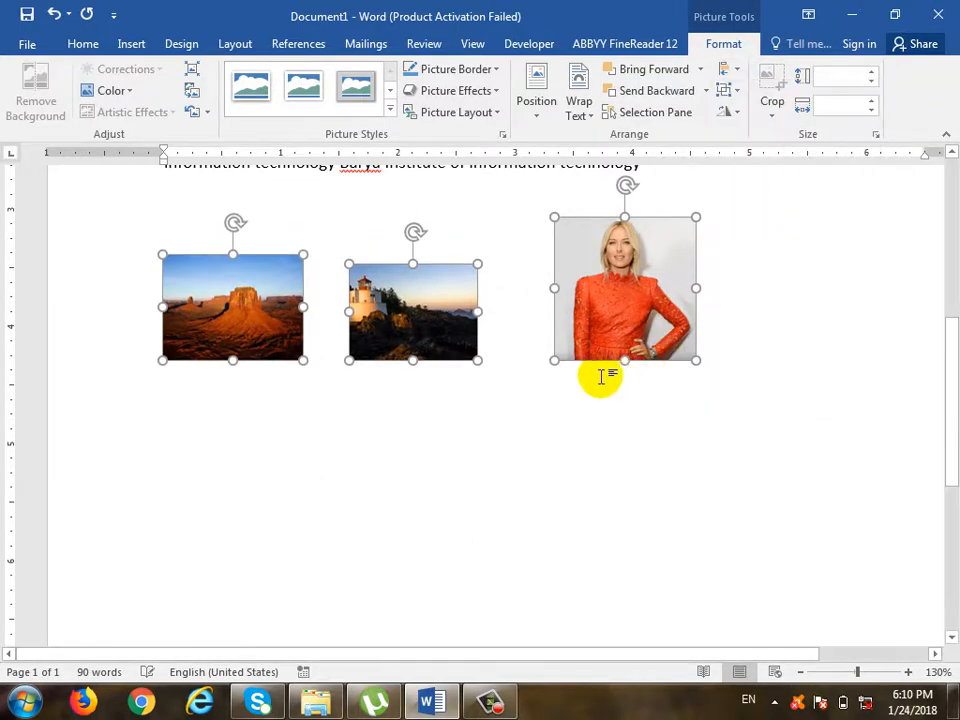
Try left-aligning the three pictures in the row, and undo that alignment
left_click(739, 74)
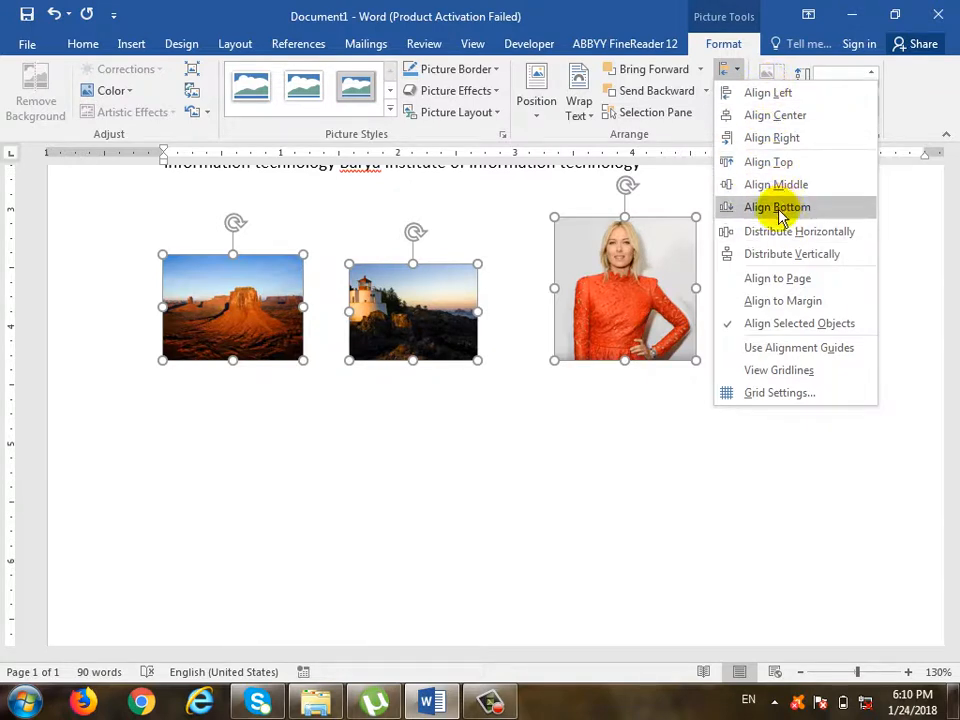
left_click(766, 93)
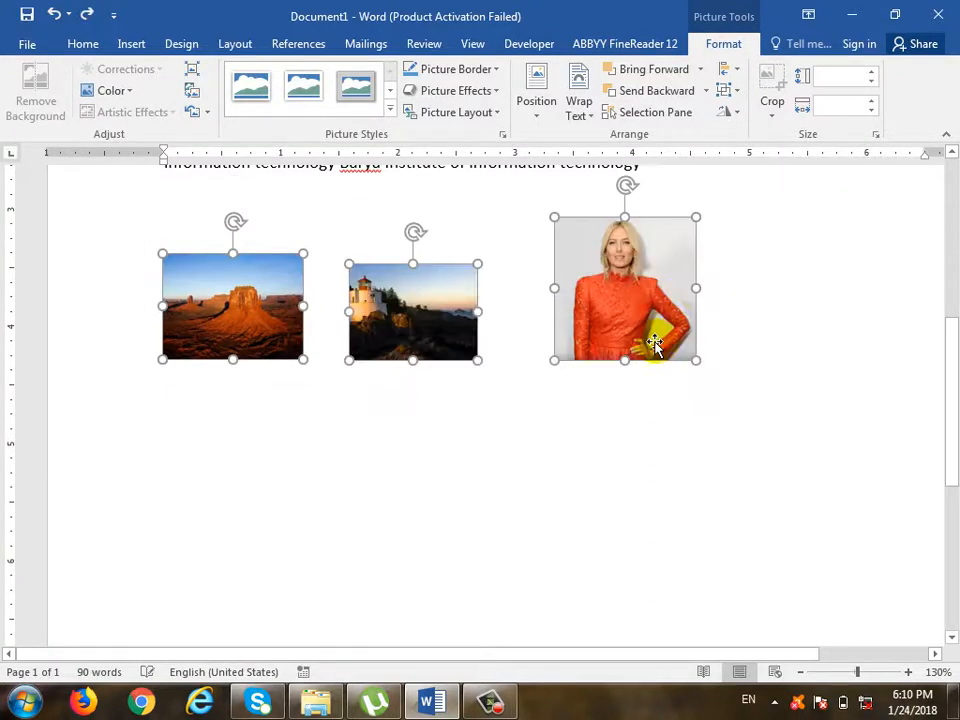
key("ctrl+z")
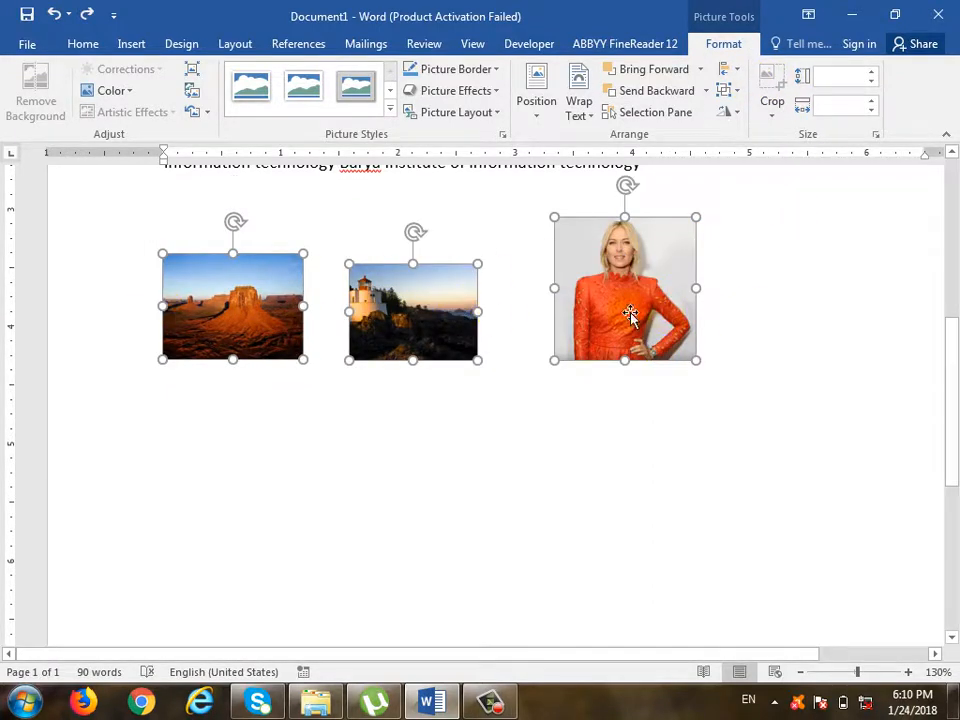
Distribute the three selected pictures horizontally, and also distribute them vertically
left_click(730, 70)
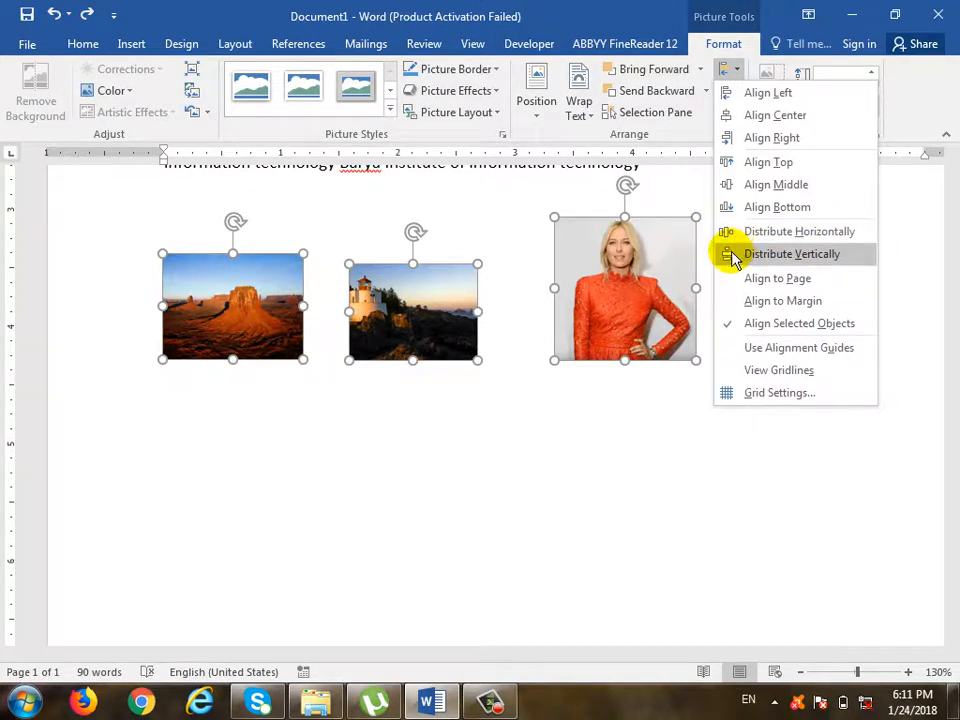
left_click(731, 231)
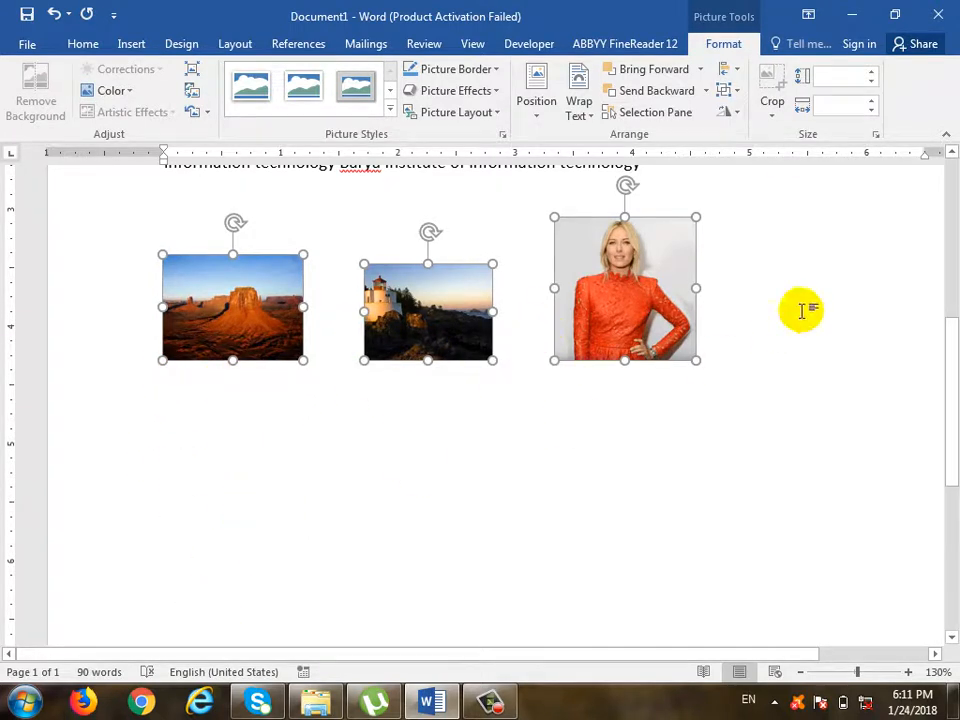
left_click(737, 80)
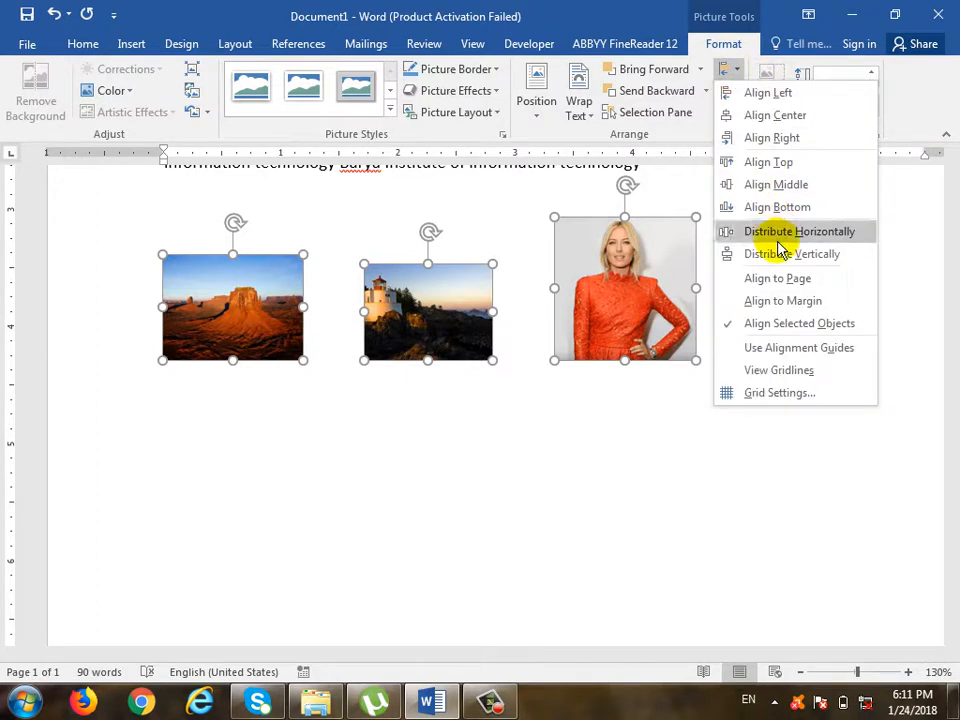
left_click(815, 256)
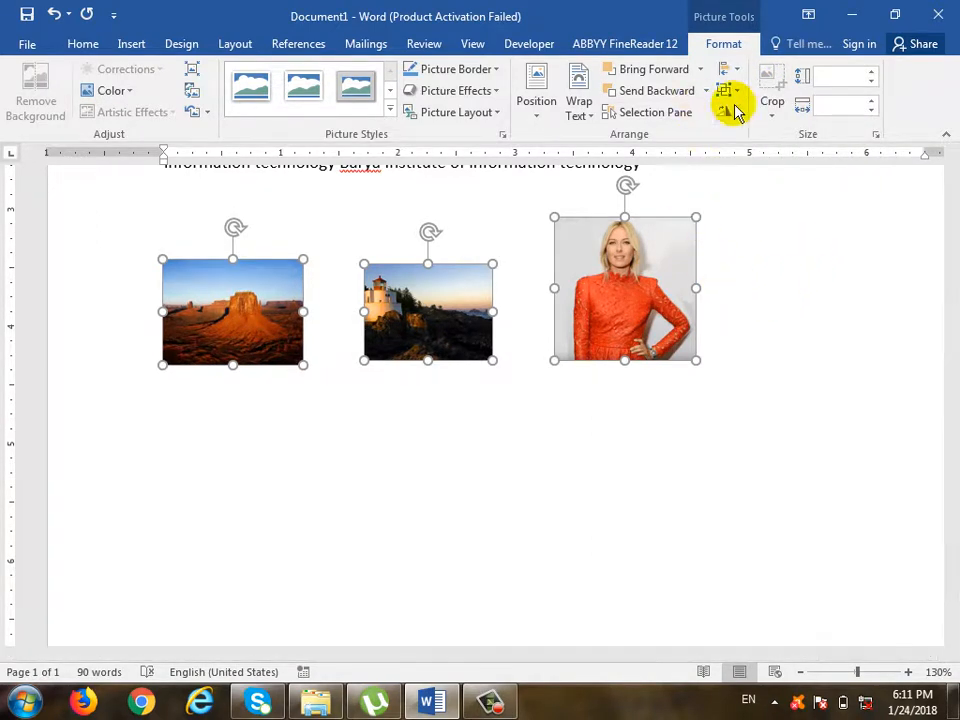
Align the top edges of the three distributed pictures and check the row's placement on the page
left_click(733, 70)
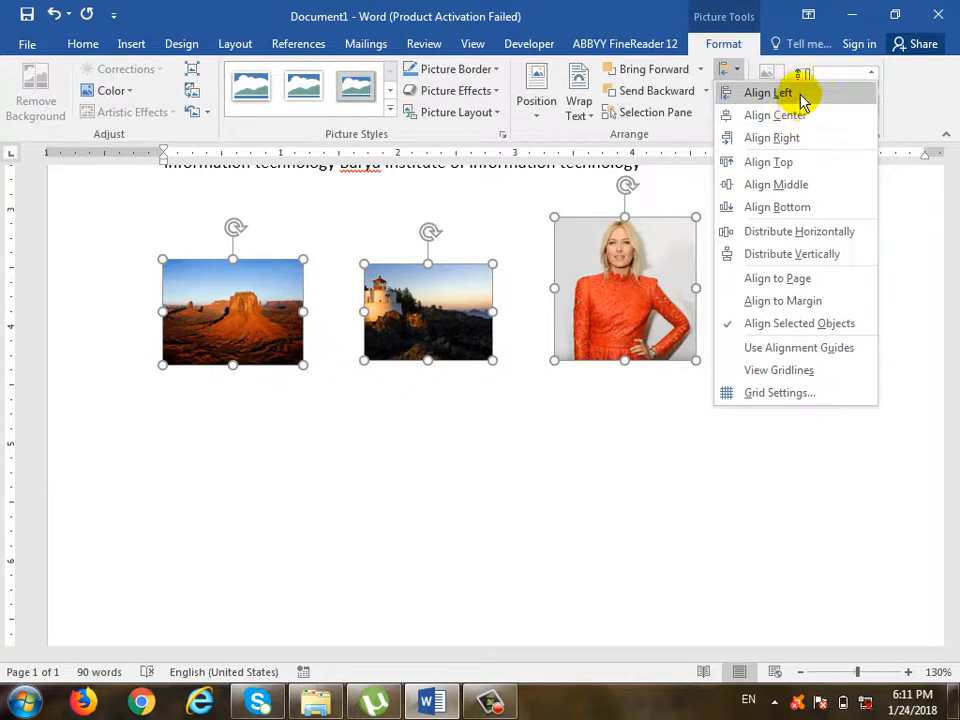
left_click(806, 163)
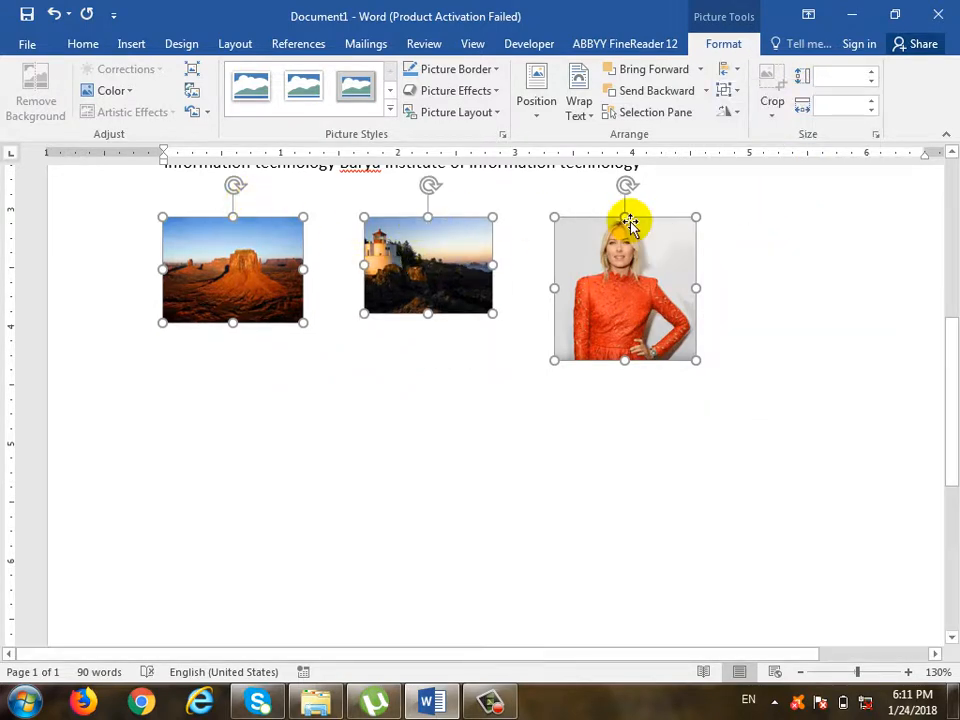
scroll(686, 403, "up", 2)
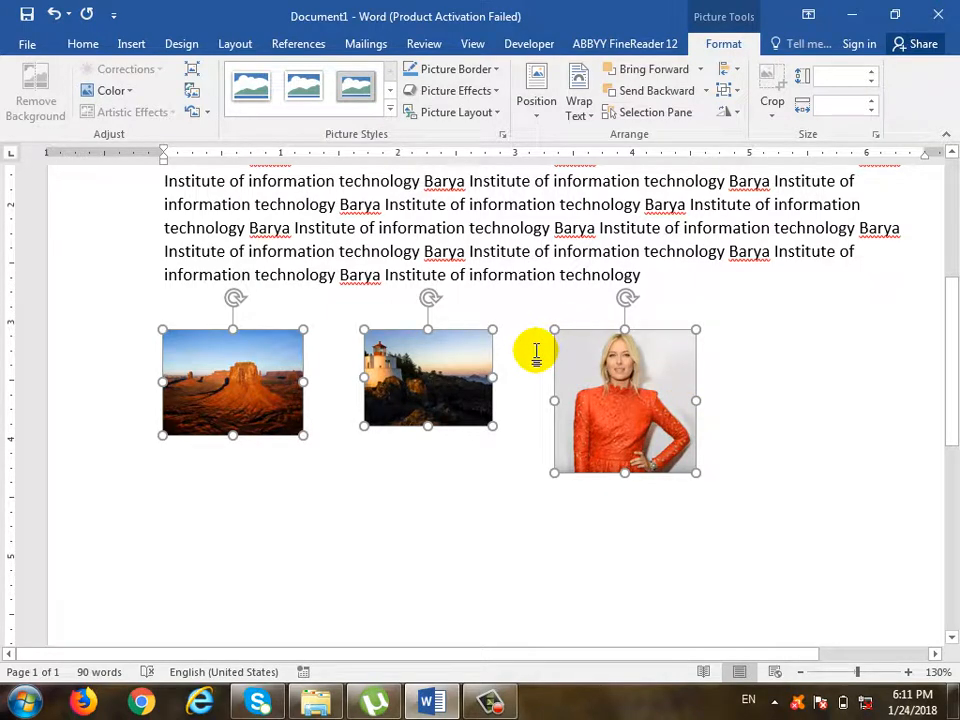
scroll(563, 456, "up", 6)
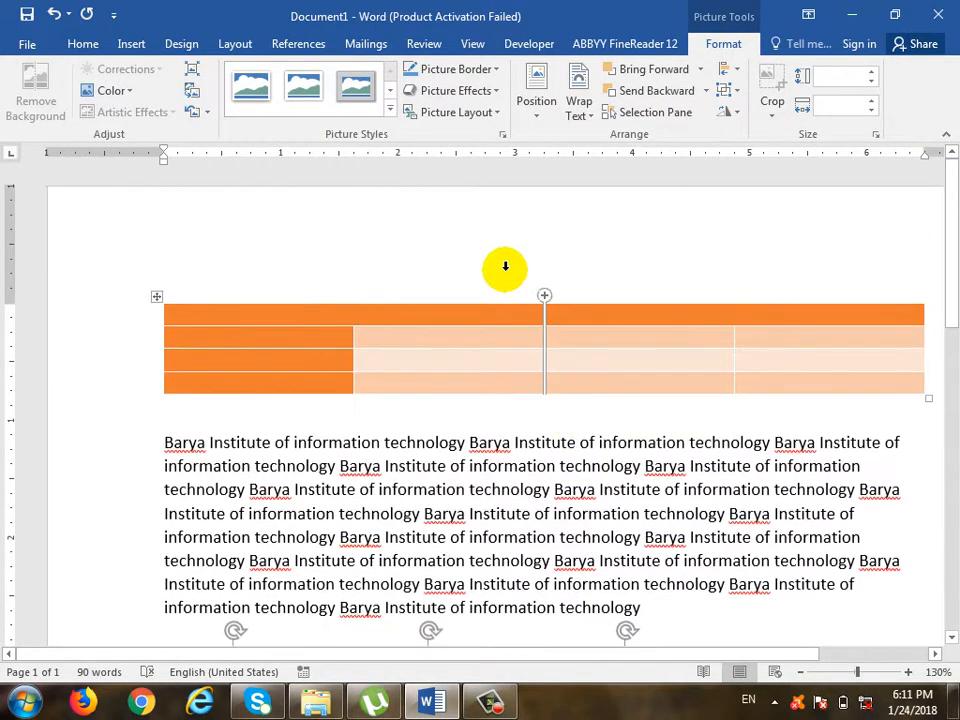
scroll(140, 440, "down", 7)
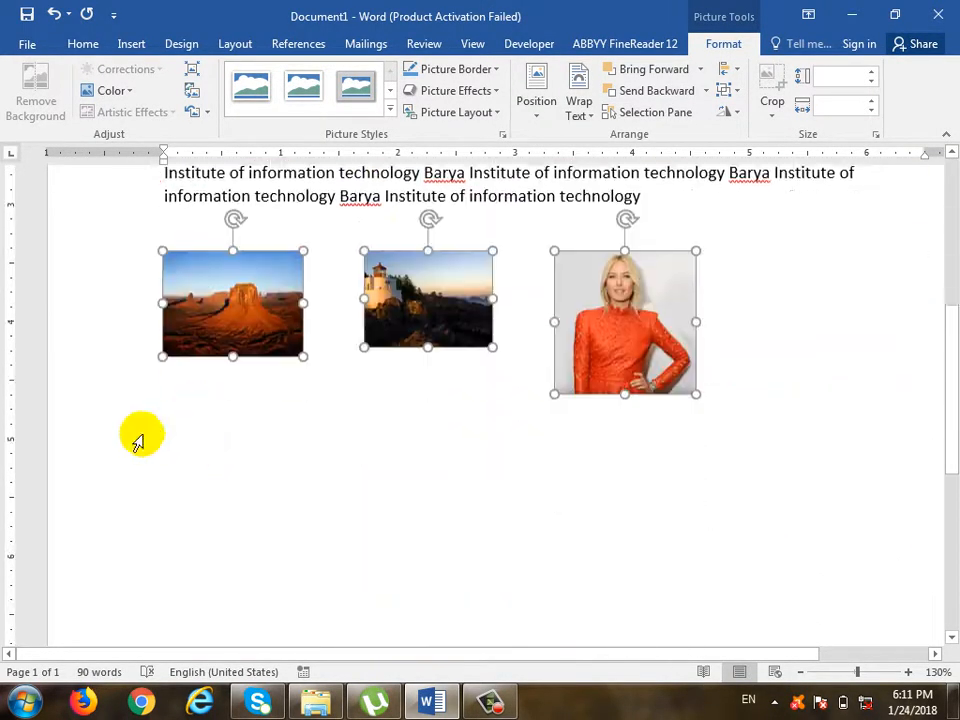
Set the alignment reference to the page and align the three selected pictures to the top of the page
scroll(140, 440, "down", 1)
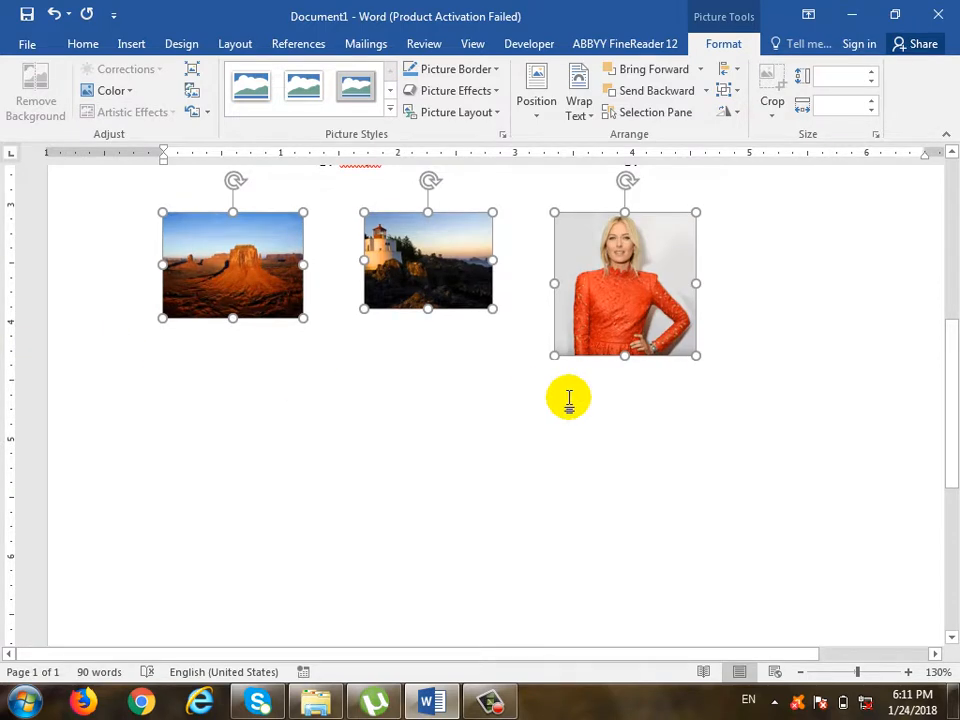
scroll(575, 403, "up", 2)
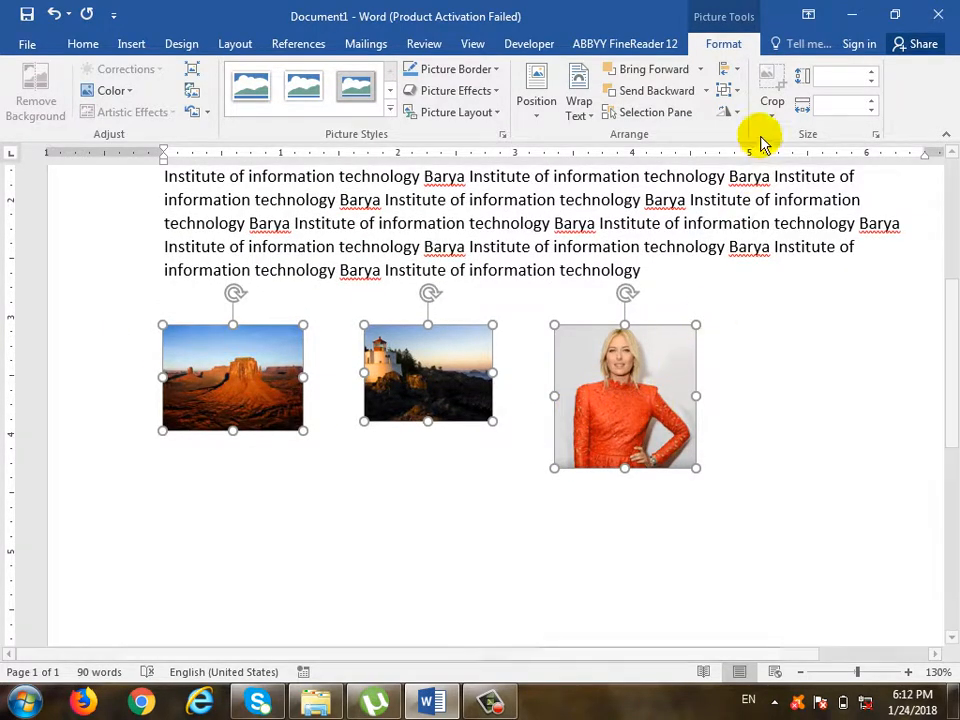
left_click(740, 72)
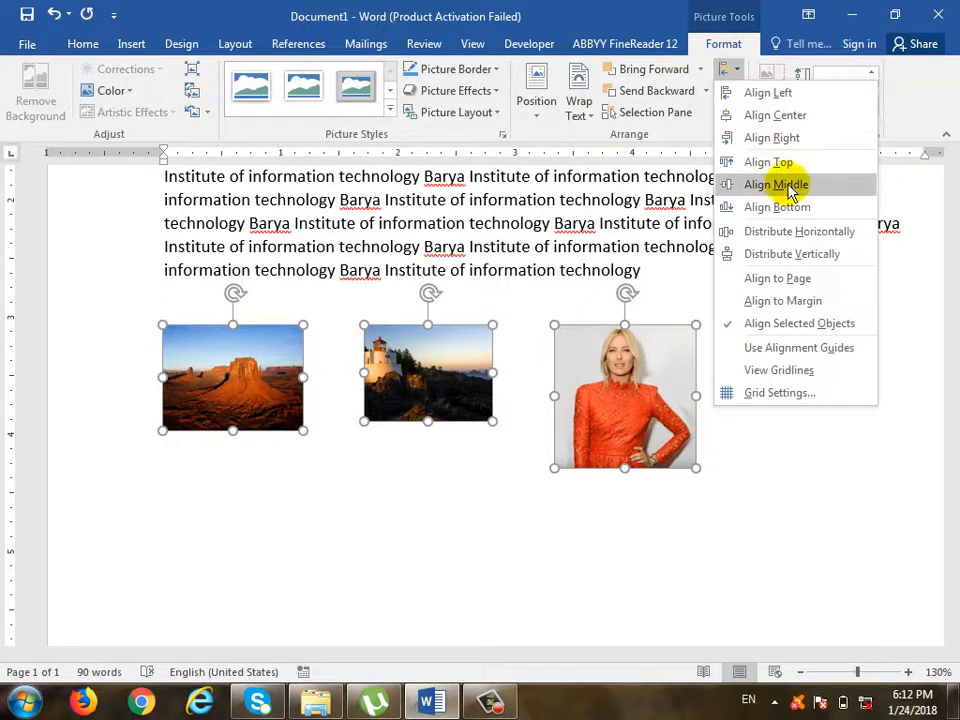
left_click(812, 279)
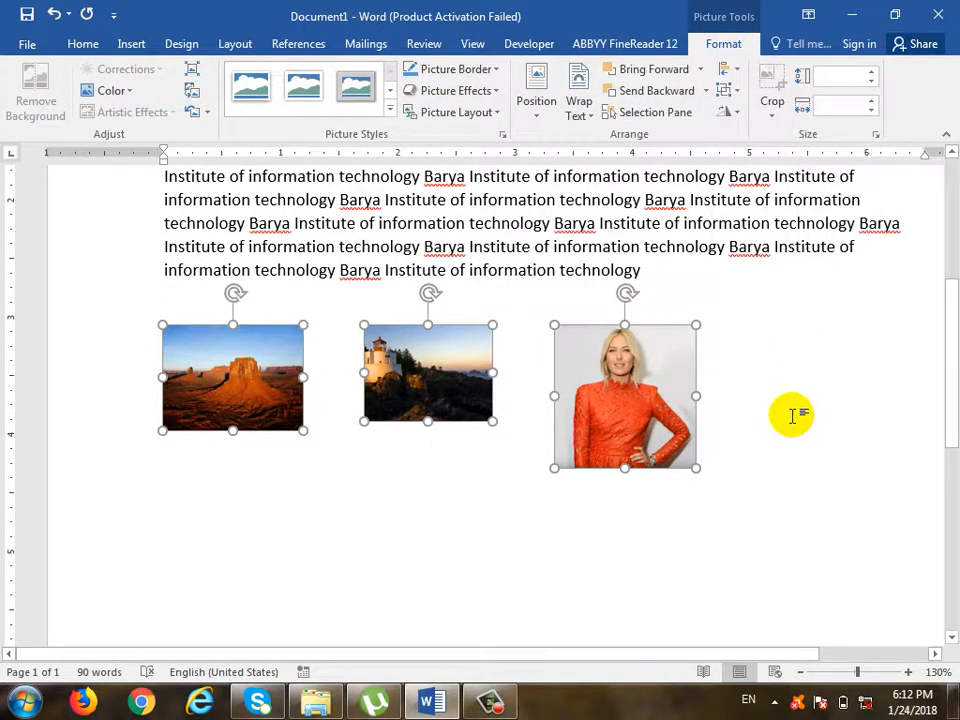
left_click(729, 69)
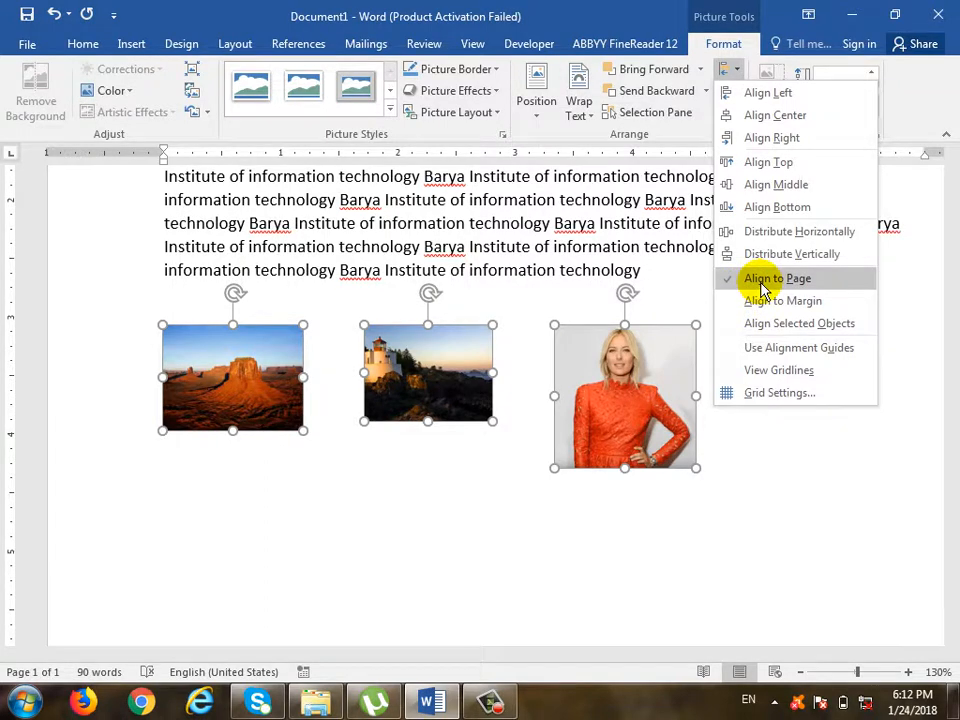
left_click(825, 162)
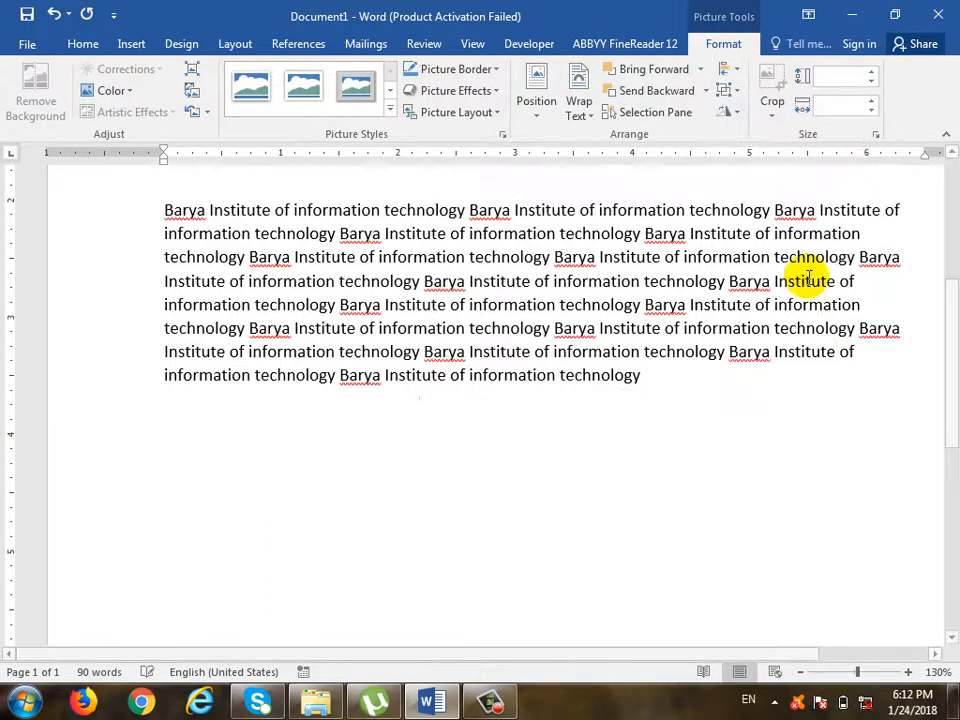
scroll(654, 546, "up", 5)
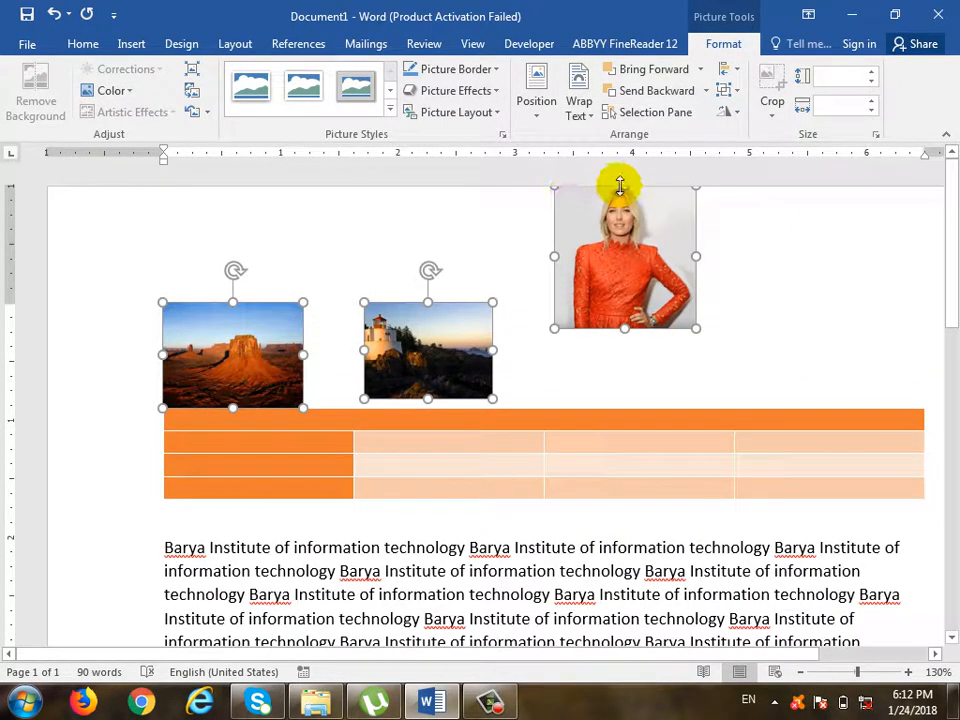
Align the three selected pictures to the page's left edge, and move them to its bottom edge with Align Bottom
left_click(731, 70)
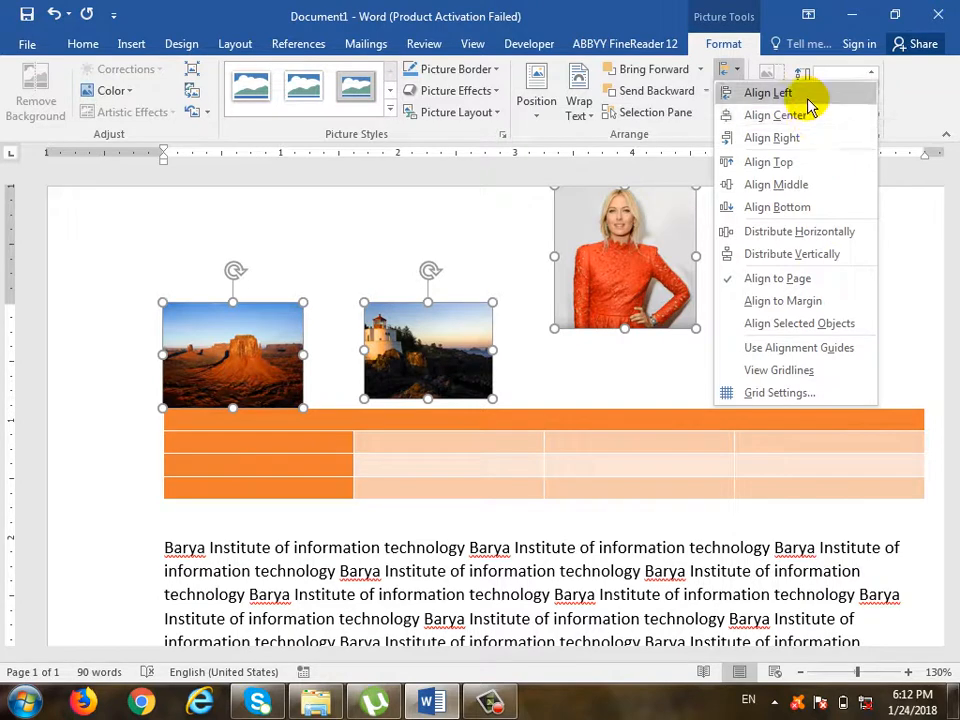
left_click(808, 93)
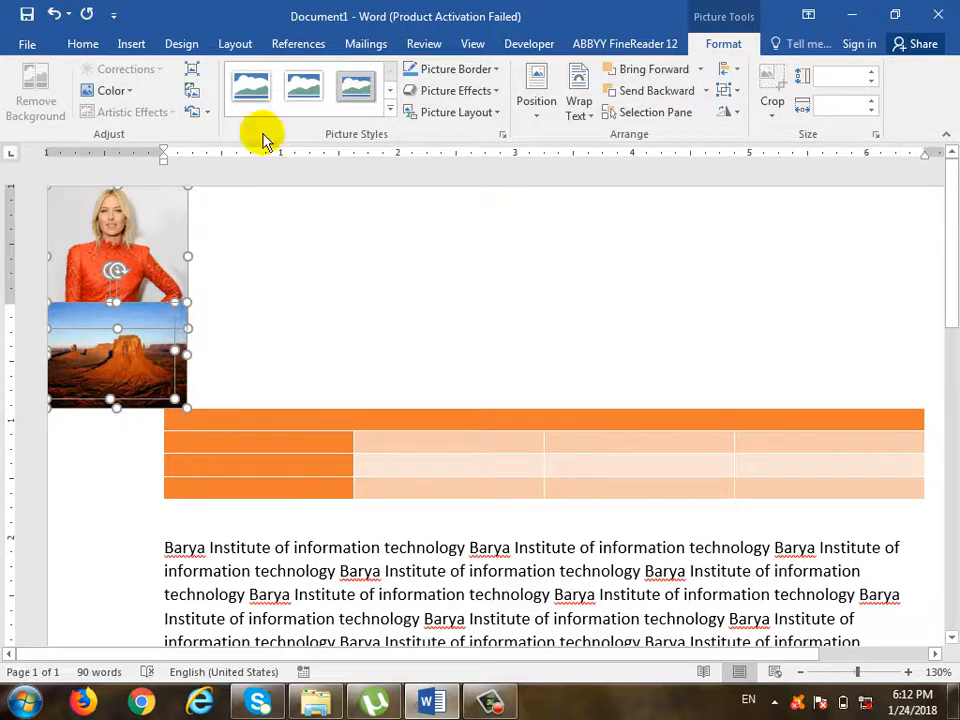
left_click(727, 69)
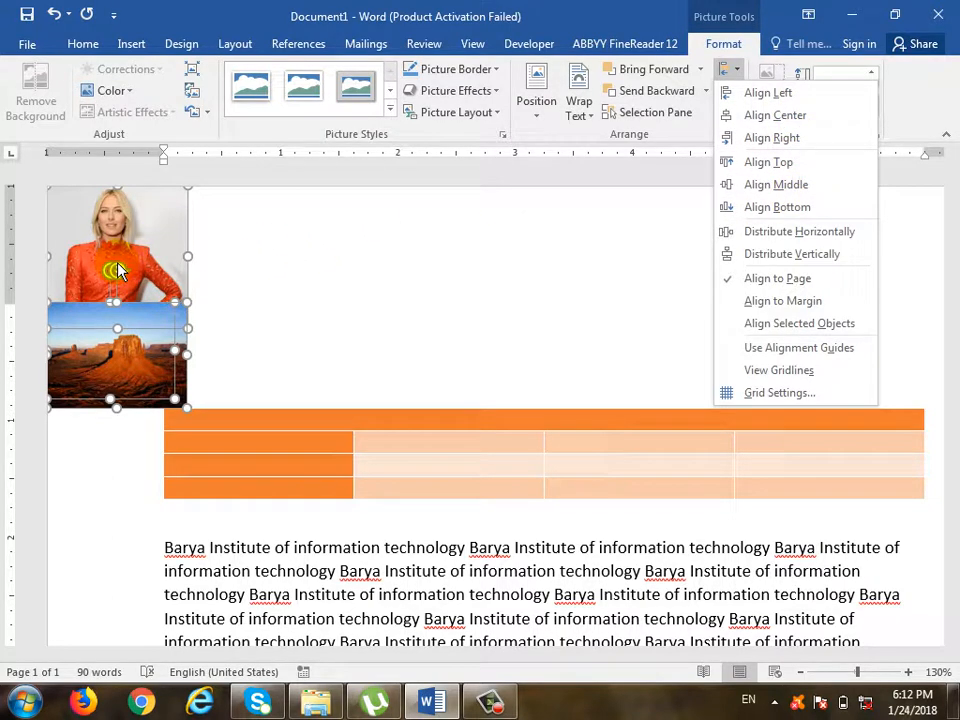
left_click(784, 212)
scroll(611, 339, "down", 10)
scroll(590, 380, "down", 2)
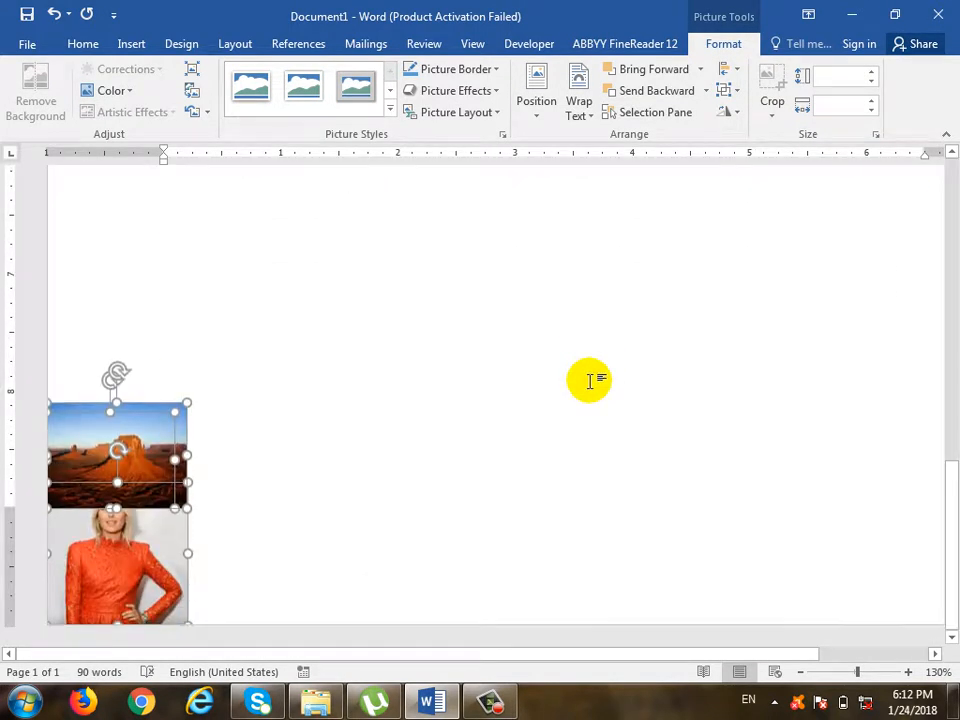
Set the alignment reference to the margin and align the three selected pictures to the right margin
left_click(729, 70)
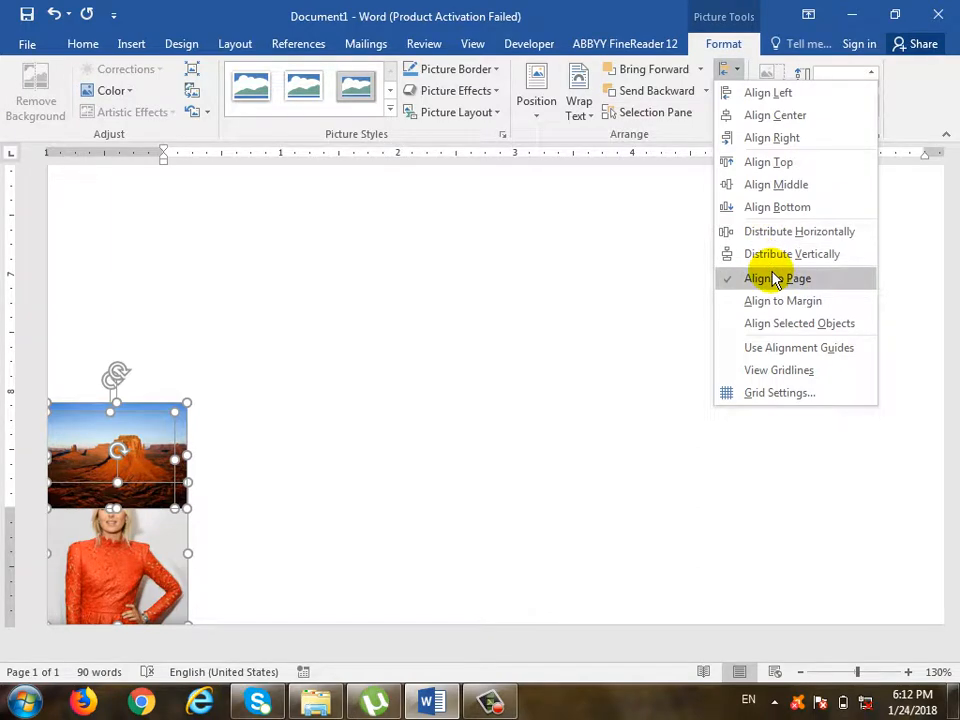
left_click(757, 309)
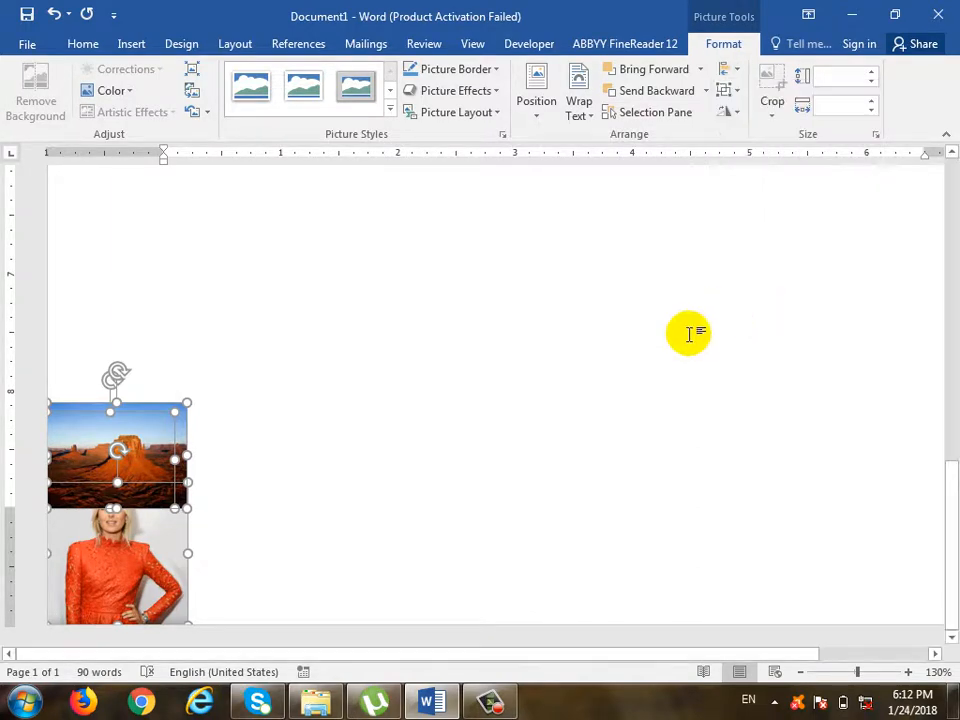
scroll(293, 387, "up", 10)
scroll(293, 387, "up", 2)
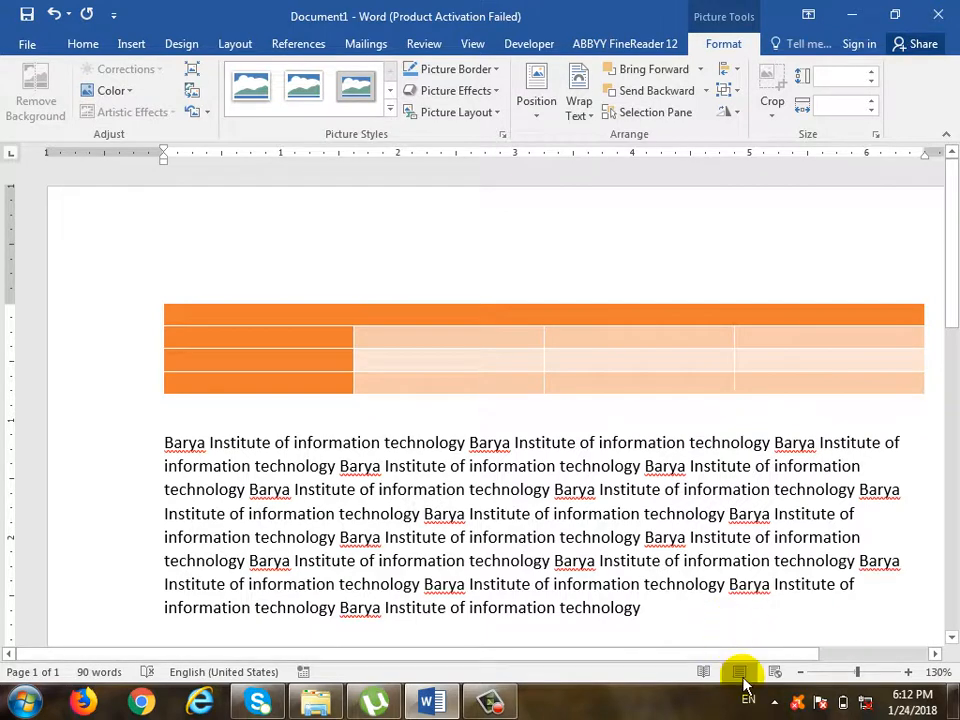
left_click_drag(784, 656, 894, 655)
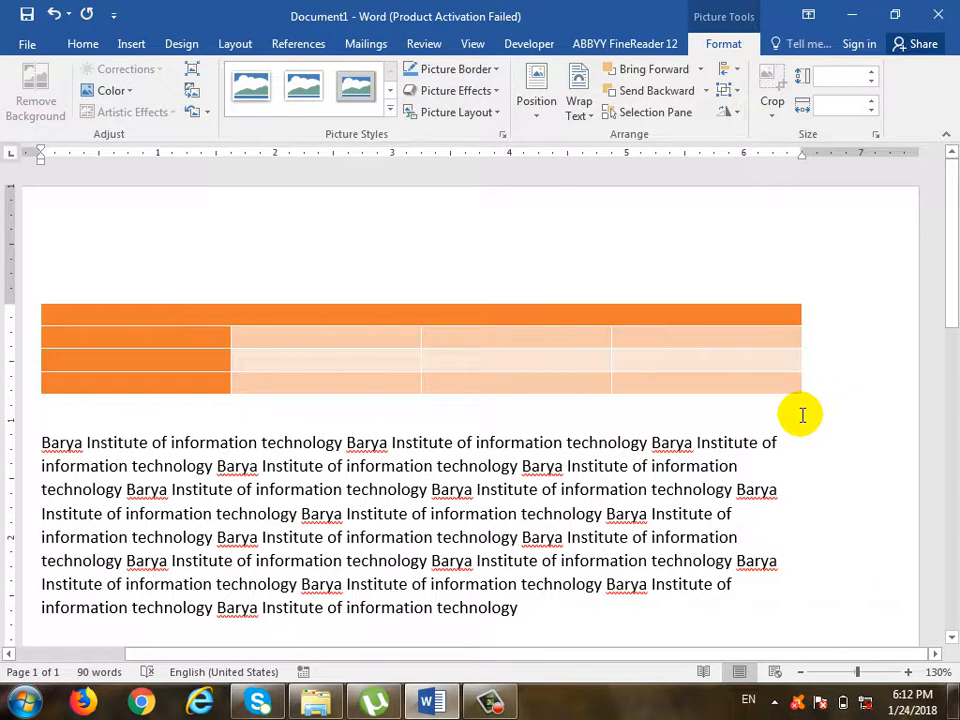
scroll(643, 489, "down", 5)
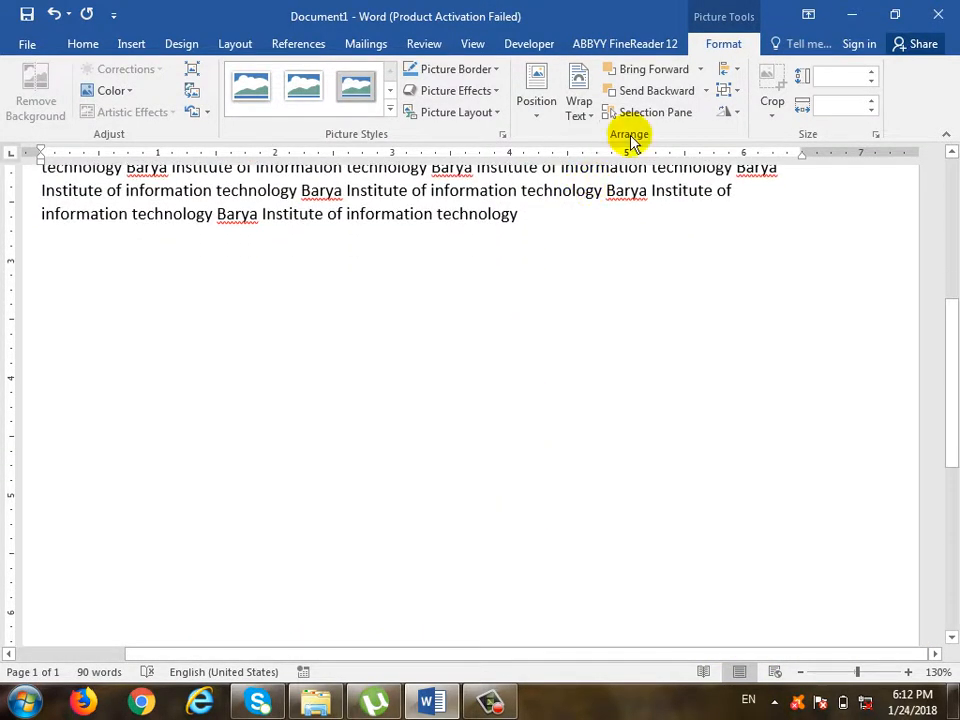
left_click(726, 70)
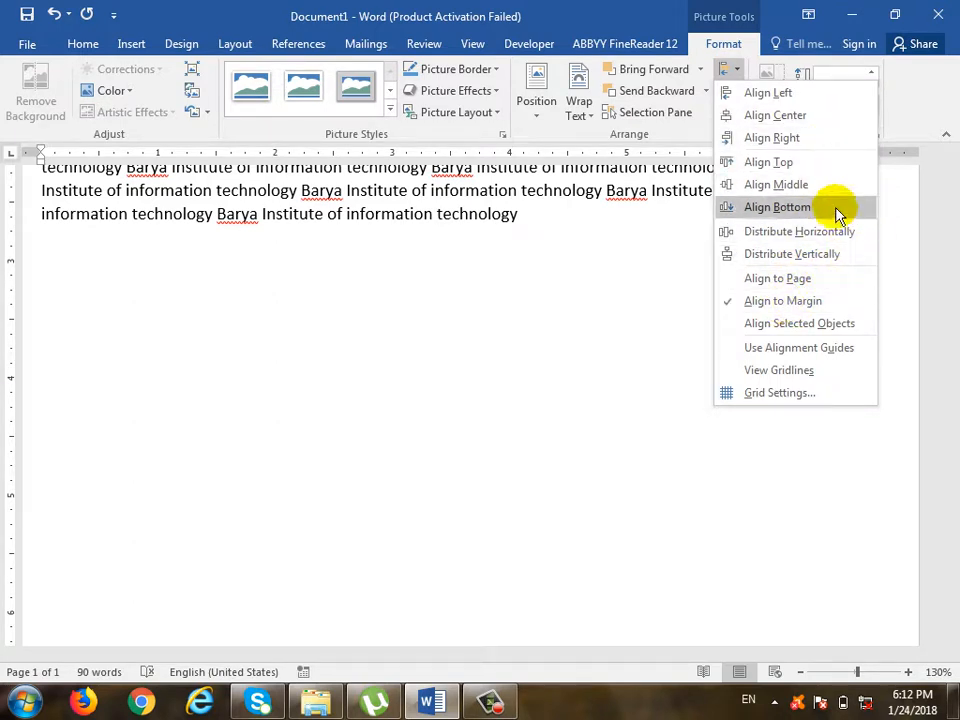
left_click(821, 137)
scroll(815, 287, "down", 8)
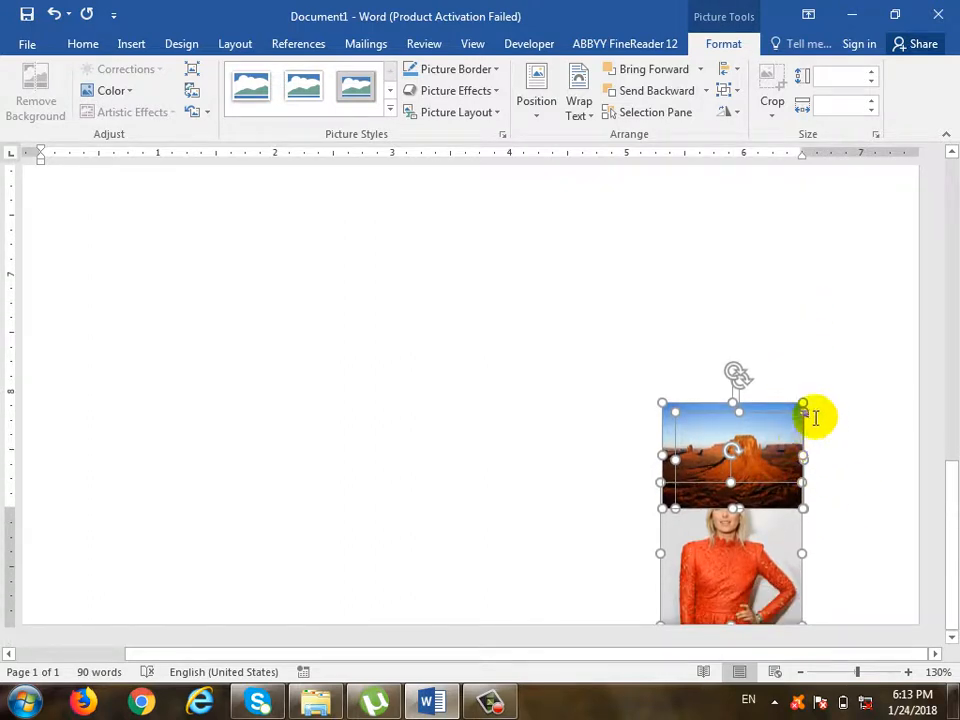
Align the three selected pictures to the top margin and check their placement on the page
left_click(729, 68)
left_click(831, 166)
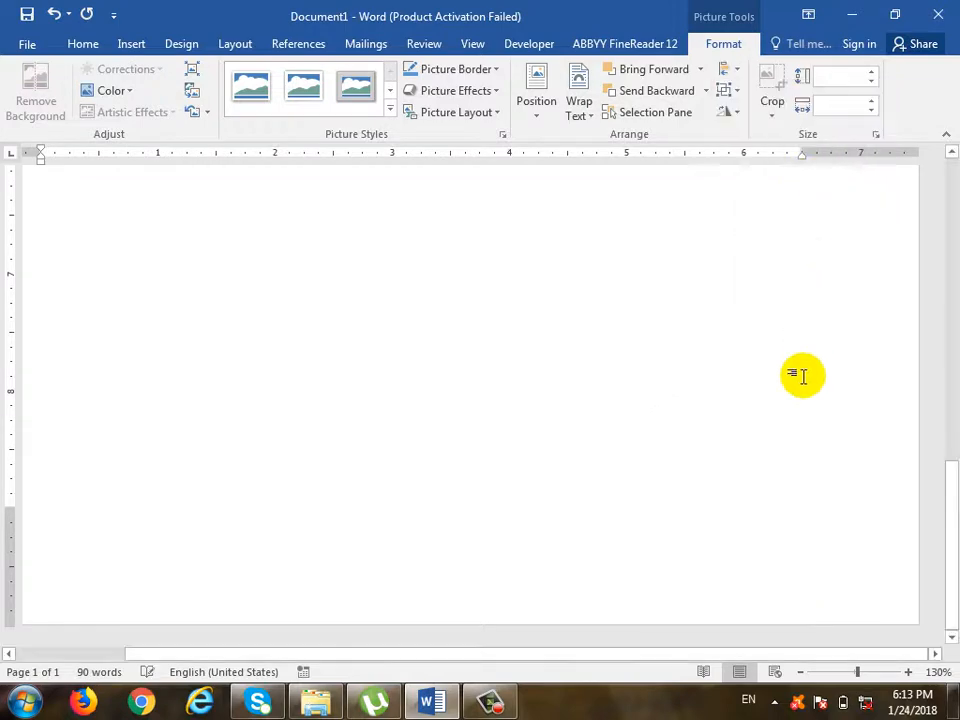
scroll(801, 470, "up", 5)
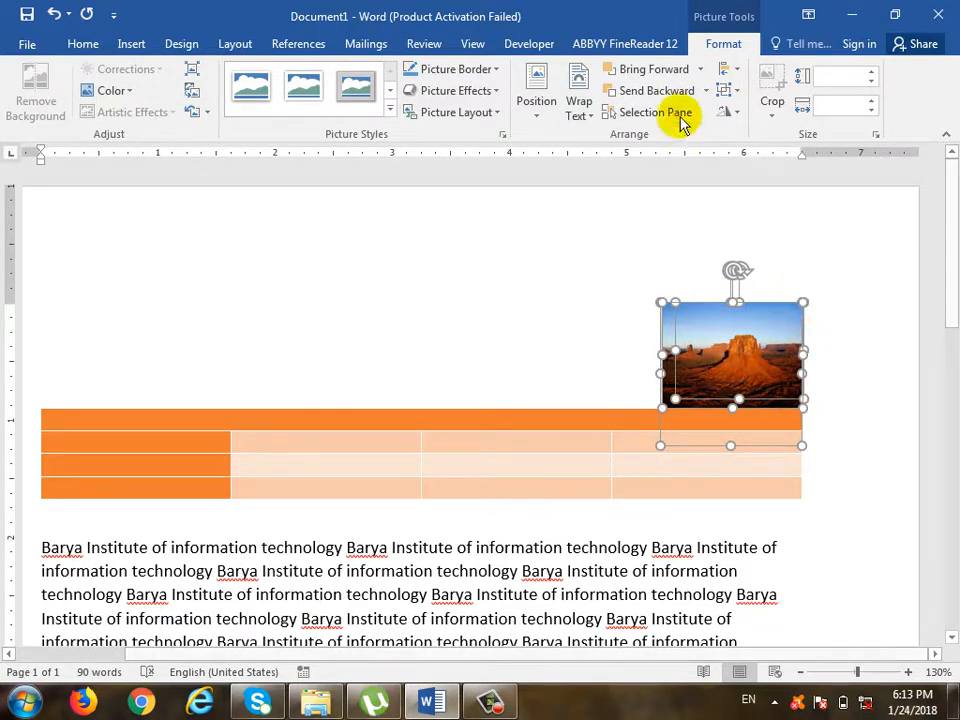
Switch the alignment reference to Align Selected Objects for the stacked pictures
left_click(738, 70)
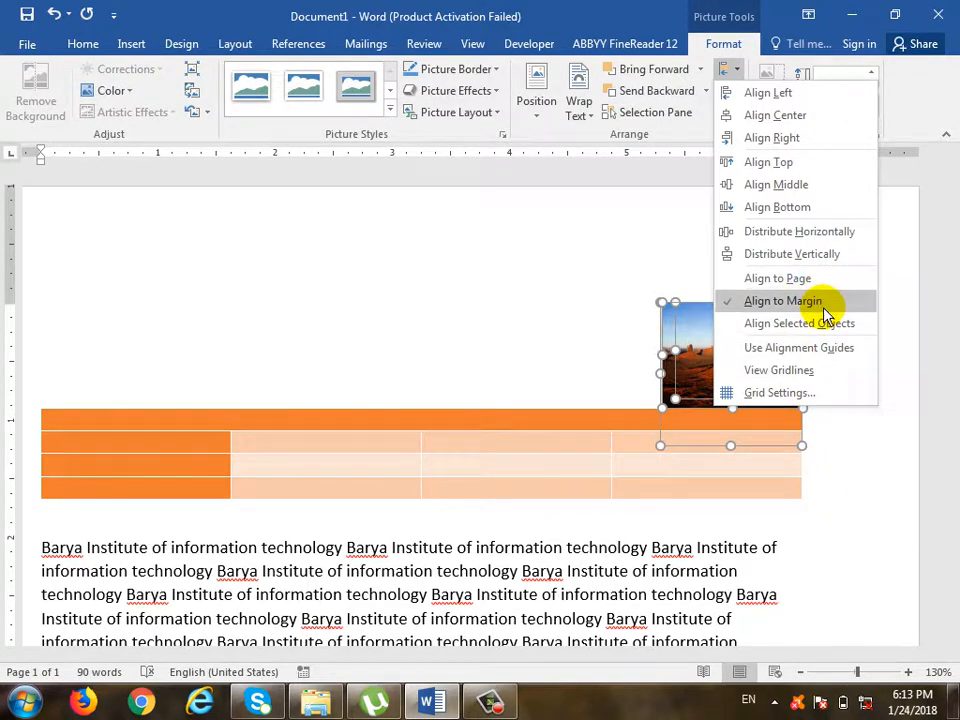
left_click(769, 335)
left_click(729, 71)
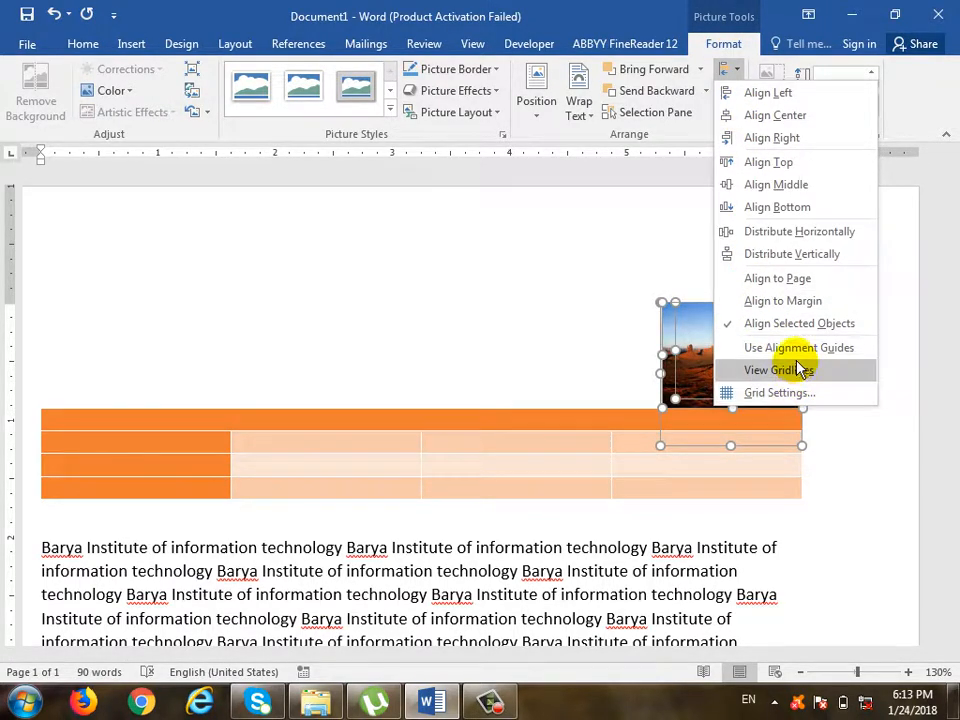
left_click(500, 343)
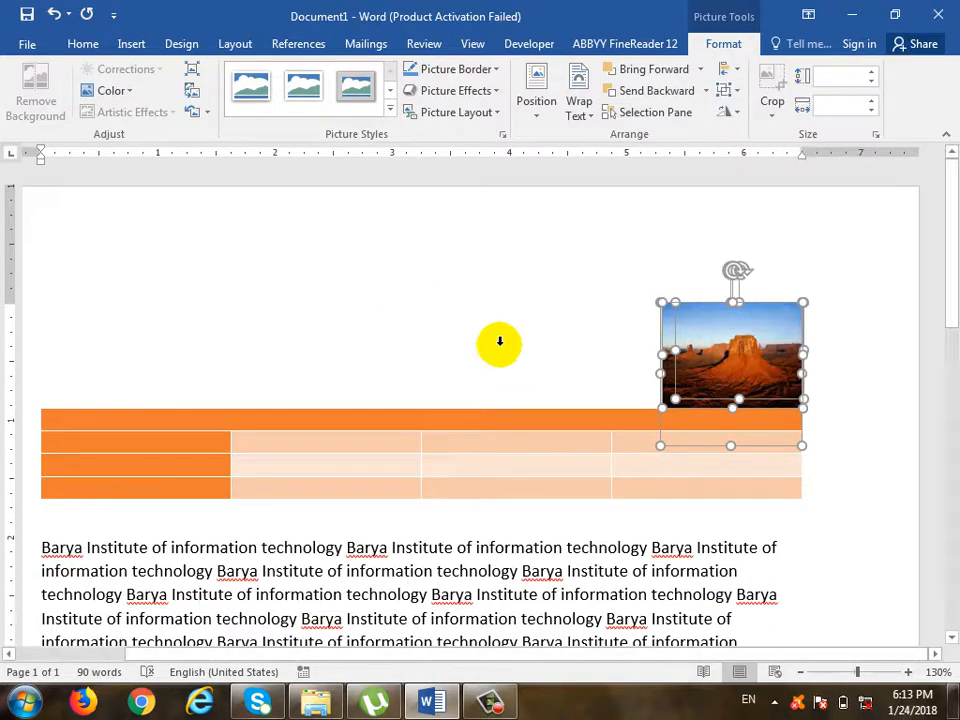
Move the stacked pictures together into the empty area below the text paragraph and deselect them
left_click_drag(733, 317, 581, 549)
scroll(664, 388, "down", 10)
scroll(662, 447, "up", 5)
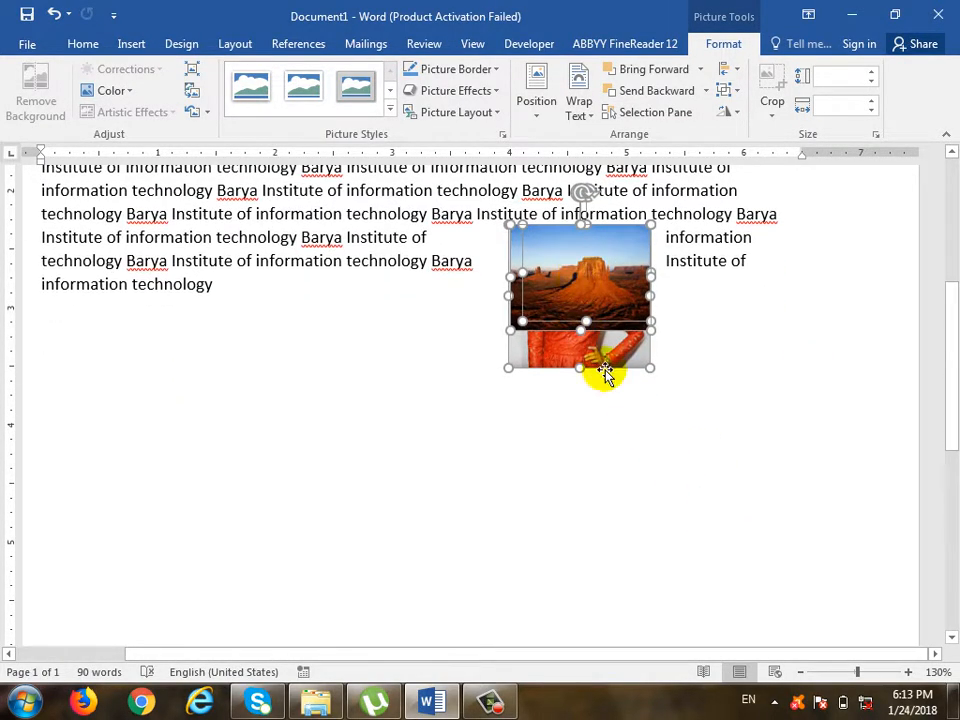
left_click_drag(605, 371, 655, 522)
left_click(827, 408)
Separate the stack into a vertical column below the text near the right margin: desert picture, lighthouse, and portrait
left_click_drag(660, 420, 713, 406)
left_click_drag(655, 457, 754, 482)
left_click_drag(590, 464, 688, 604)
scroll(953, 410, "down", 3)
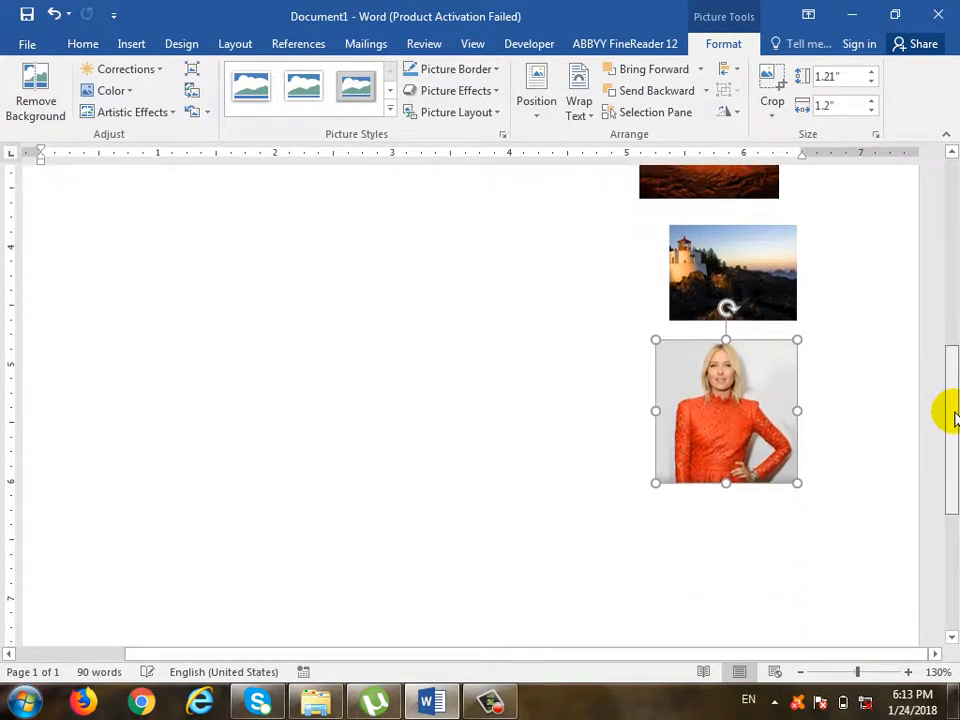
scroll(950, 365, "up", 2)
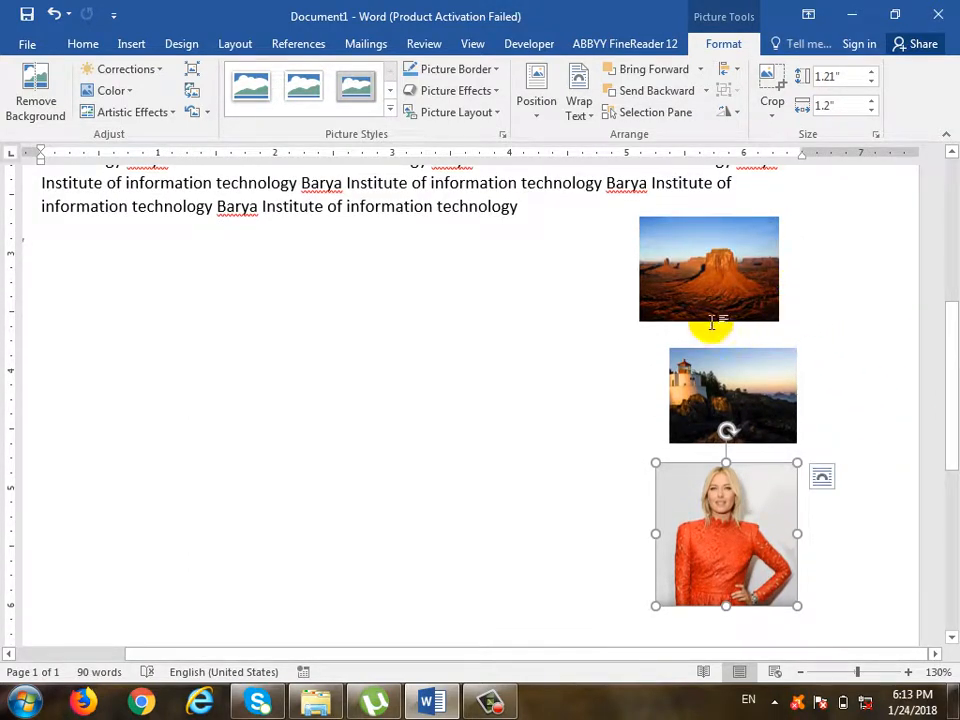
left_click_drag(725, 272, 745, 277)
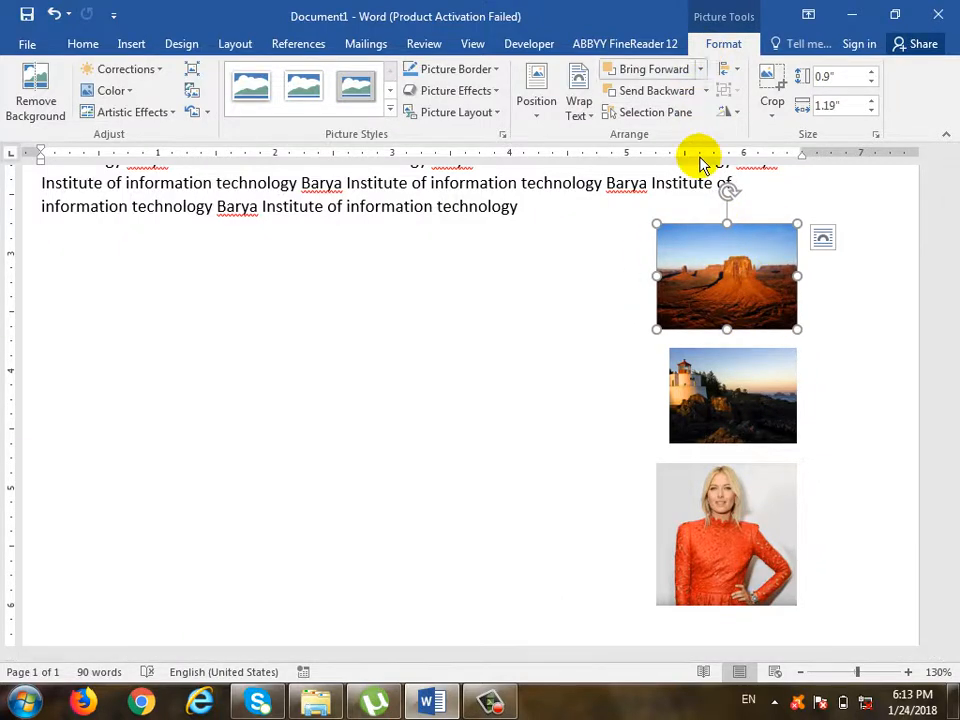
Turn on Use Alignment Guides and line up each picture in the column with the right margin
left_click(730, 70)
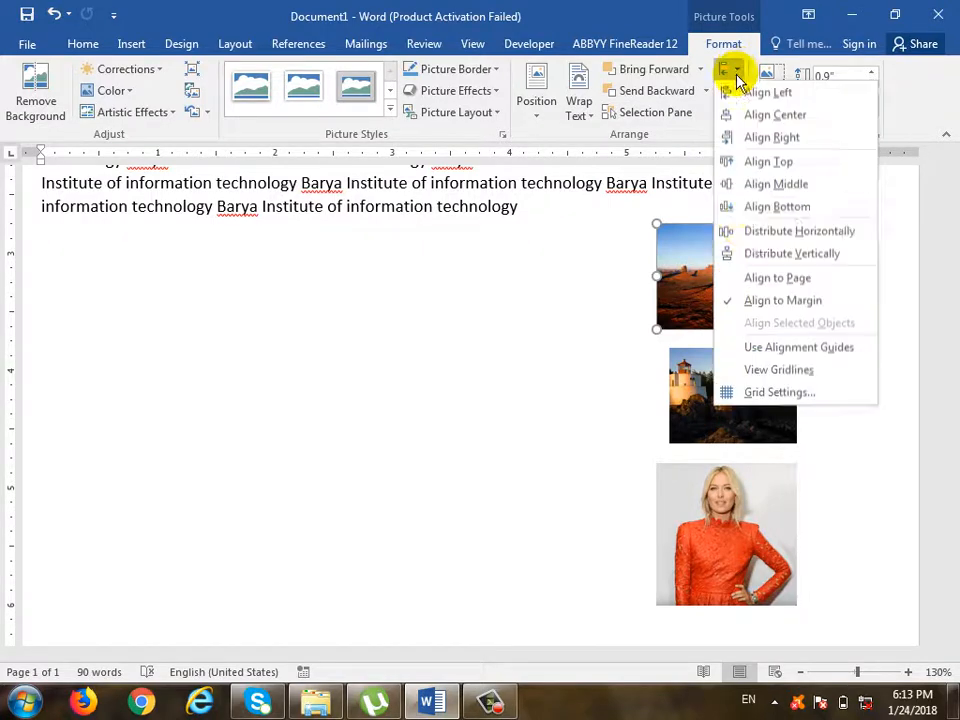
left_click(759, 355)
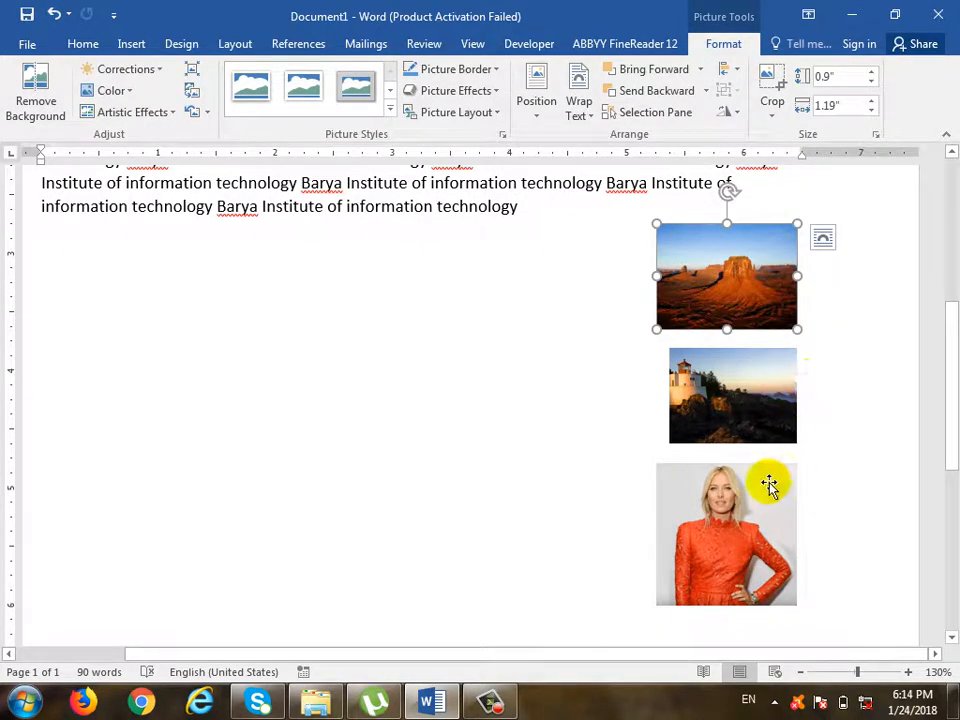
mouse_move(752, 492)
left_mouse_down()
mouse_move(707, 494)
mouse_move(788, 484)
mouse_move(701, 480)
mouse_move(759, 469)
mouse_move(773, 473)
mouse_move(771, 493)
mouse_move(765, 482)
left_mouse_up()
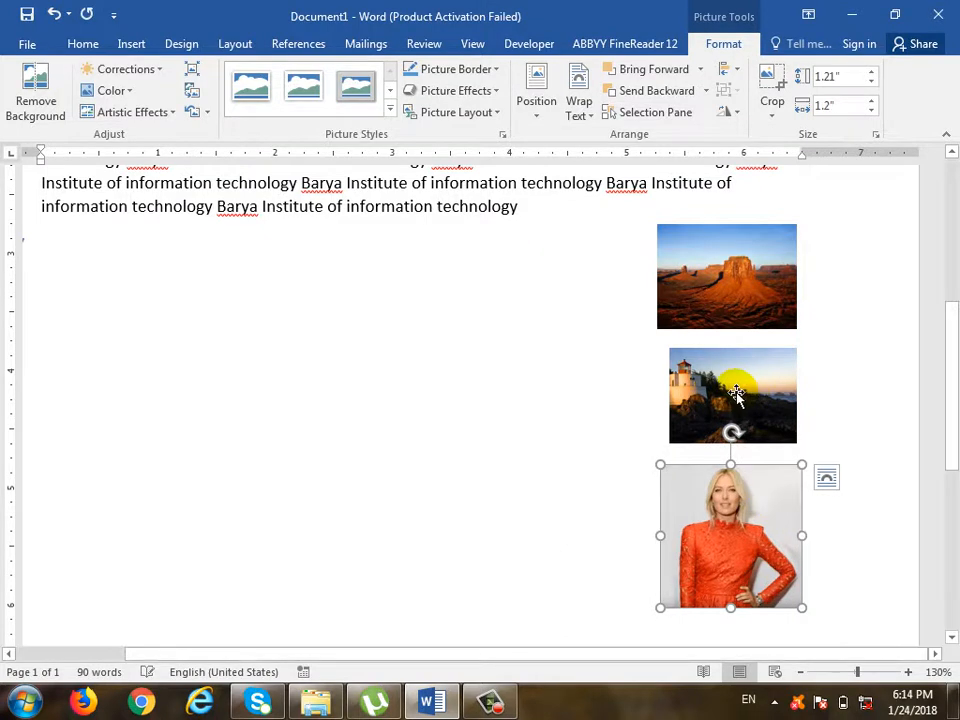
left_click_drag(737, 396, 745, 393)
left_click_drag(733, 303, 743, 300)
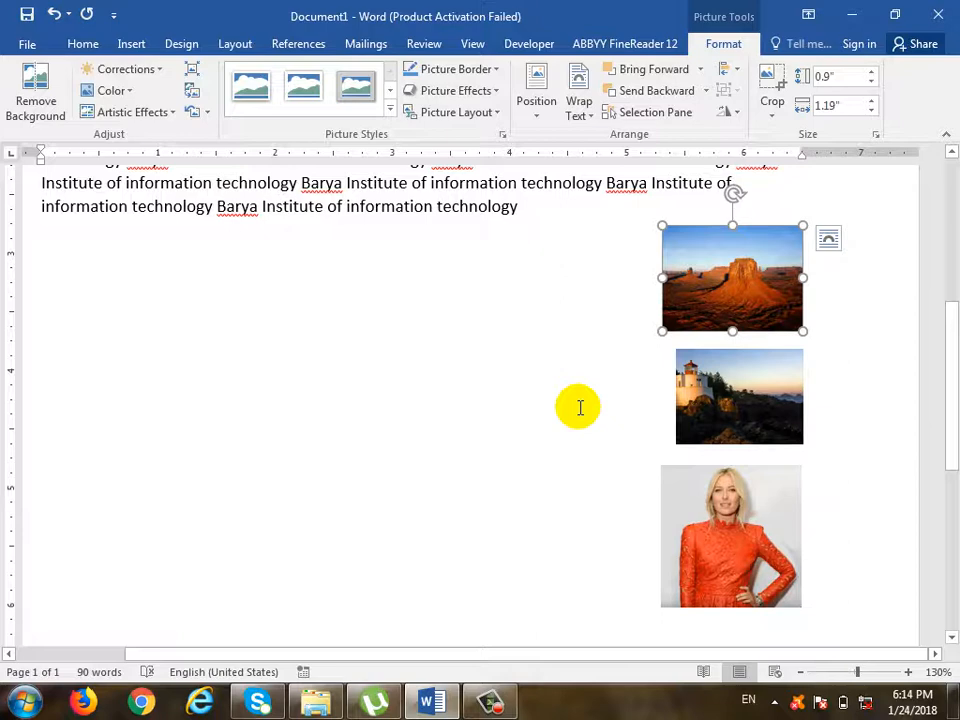
Try snapping the desert picture to the top-right margin corner with the guides, and return it beneath the paragraph
scroll(628, 317, "up", 5)
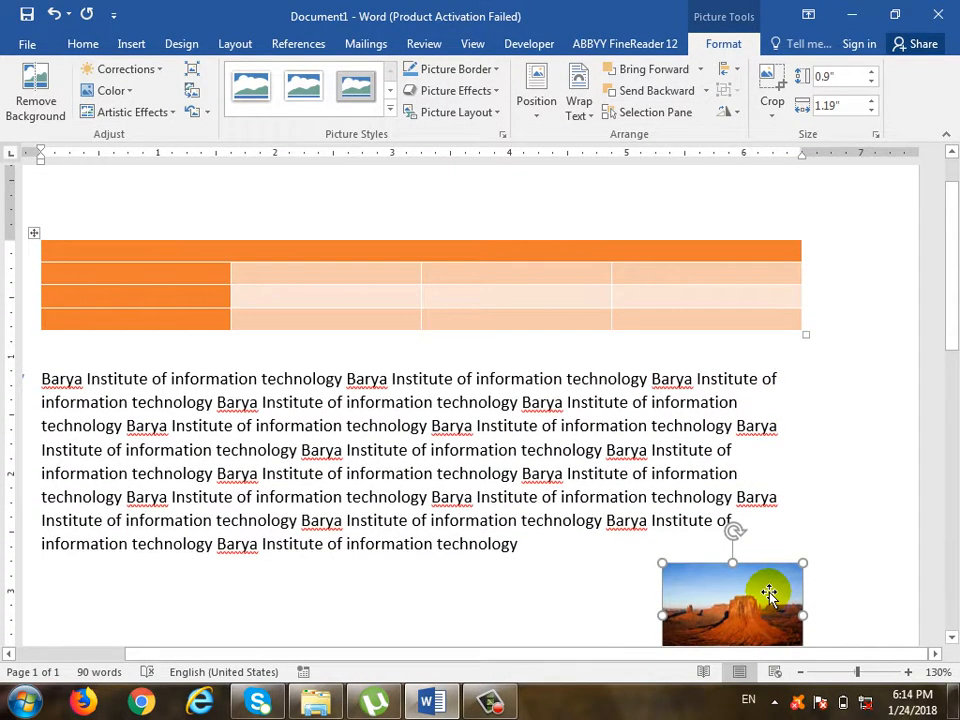
left_click_drag(768, 593, 788, 289)
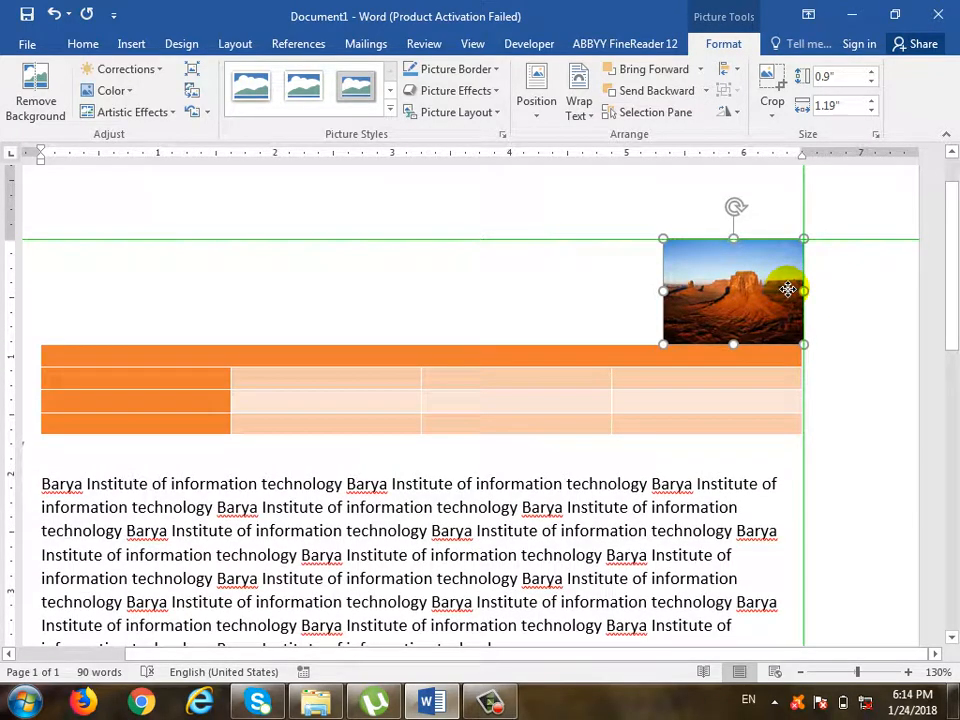
left_click_drag(788, 289, 762, 376)
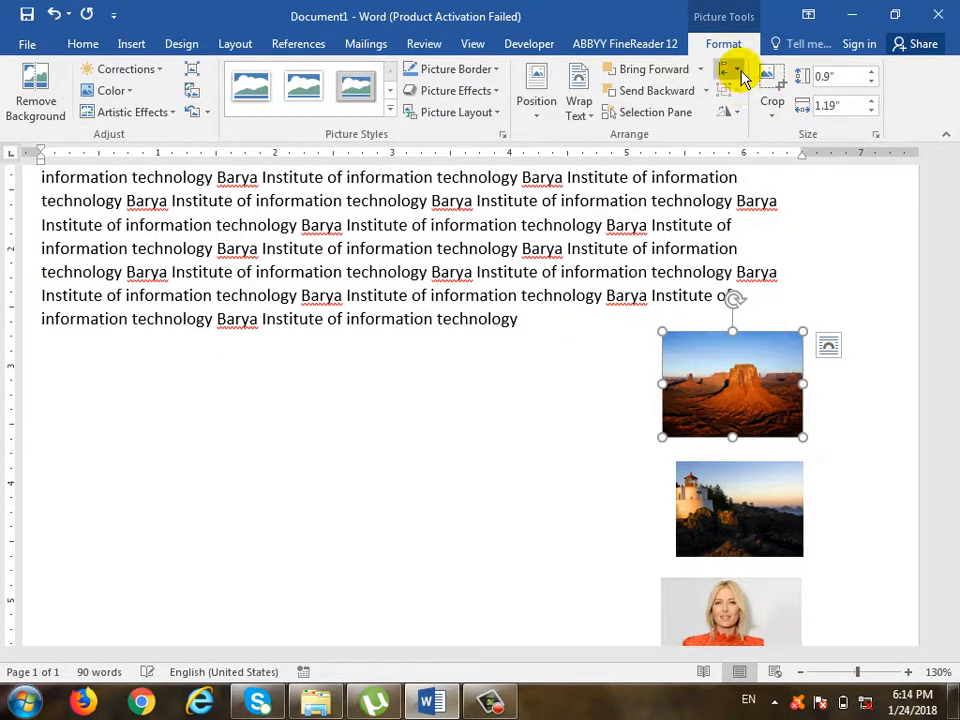
Turn off Use Alignment Guides and shift the desert picture slightly inward from the right margin
left_click(735, 70)
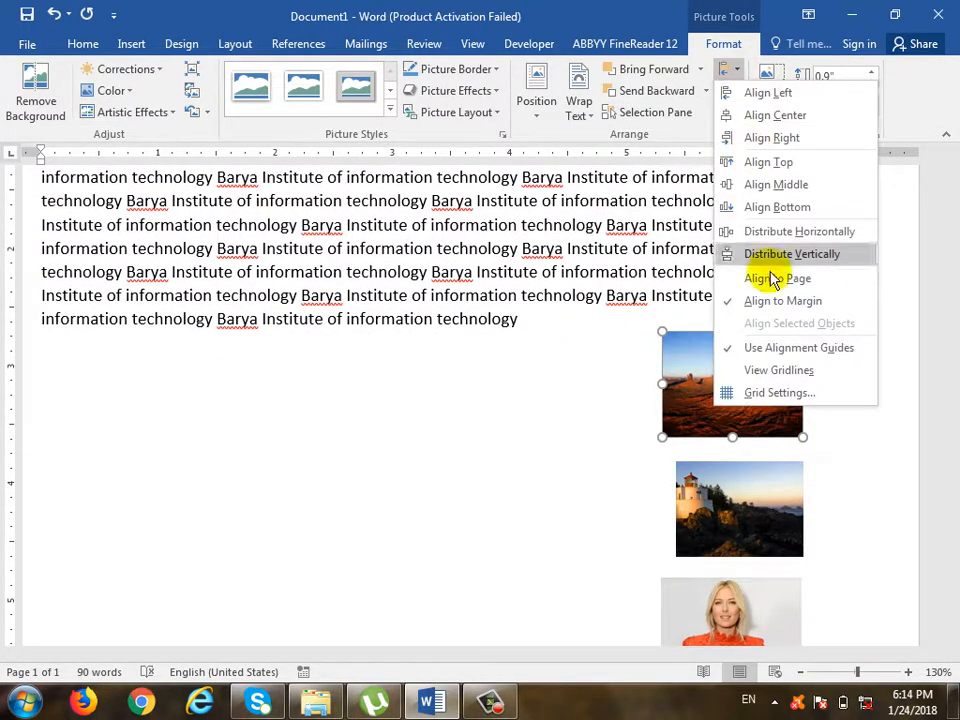
left_click(757, 348)
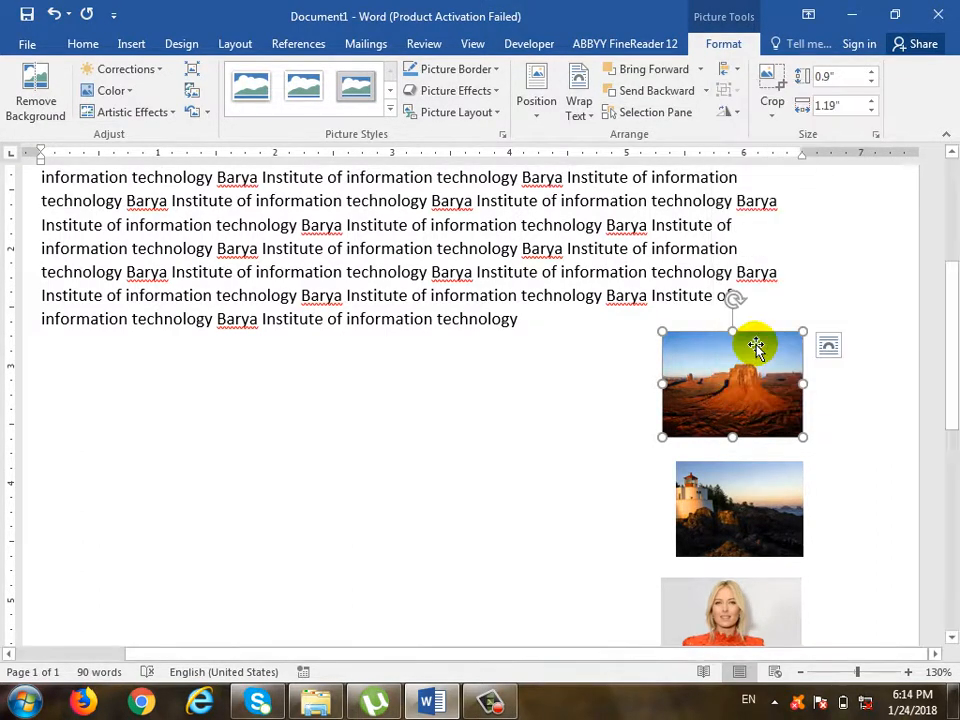
mouse_move(729, 349)
left_mouse_down()
mouse_move(746, 345)
mouse_move(714, 345)
left_mouse_up()
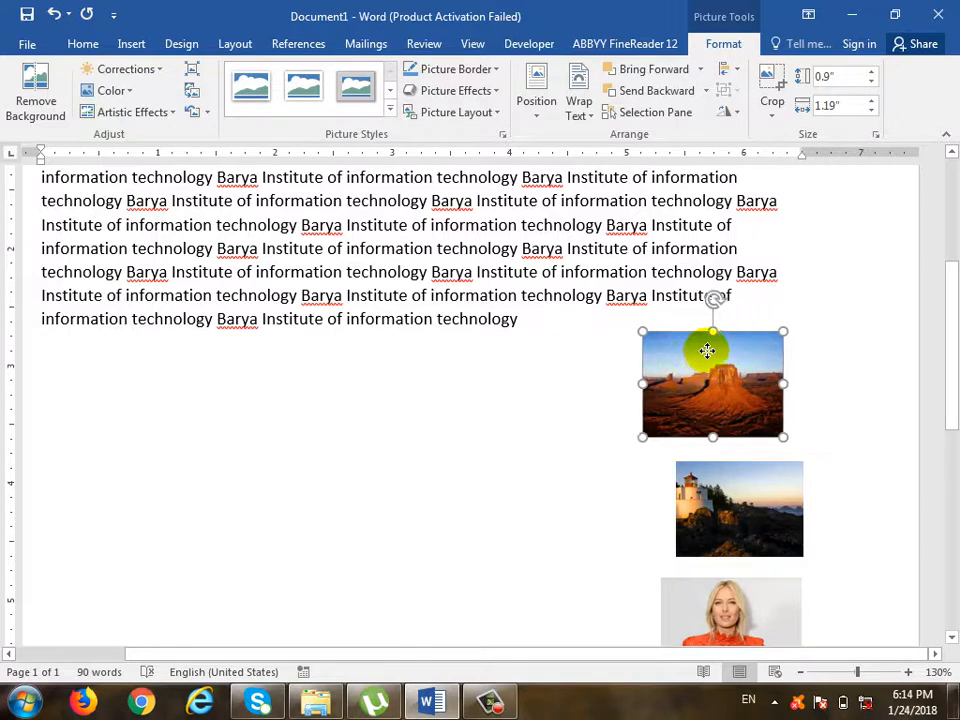
Turn Use Alignment Guides back on and snap the desert picture to the right margin beneath the paragraph
left_click(733, 69)
left_click(766, 347)
mouse_move(746, 398)
left_mouse_down()
mouse_move(766, 398)
mouse_move(736, 398)
left_mouse_up()
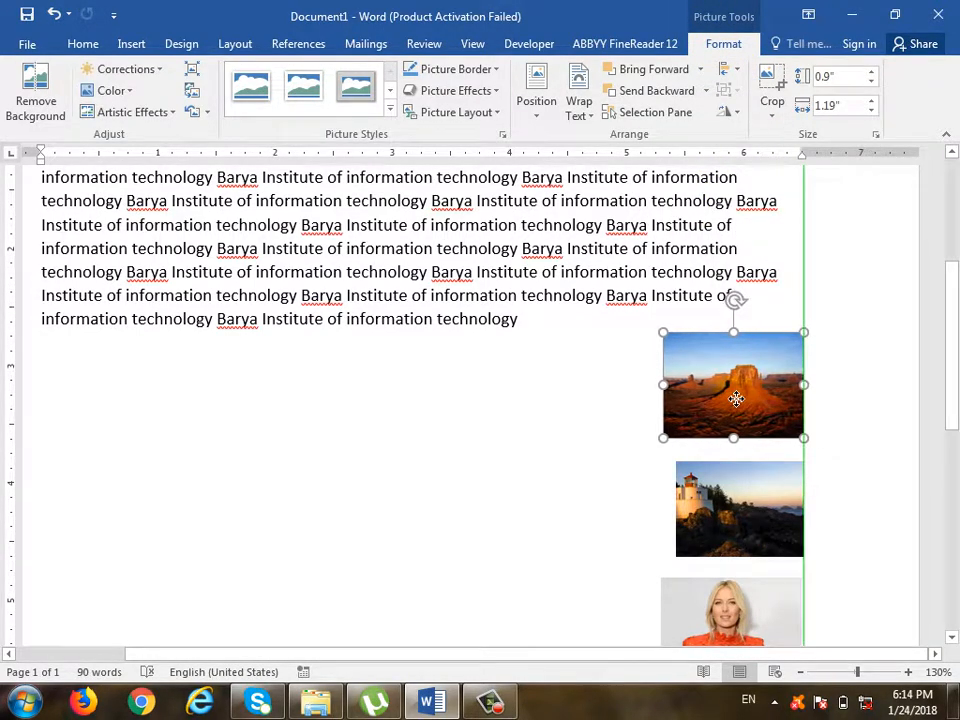
Turn on View Gridlines for the page and check the alignment options
left_click(731, 70)
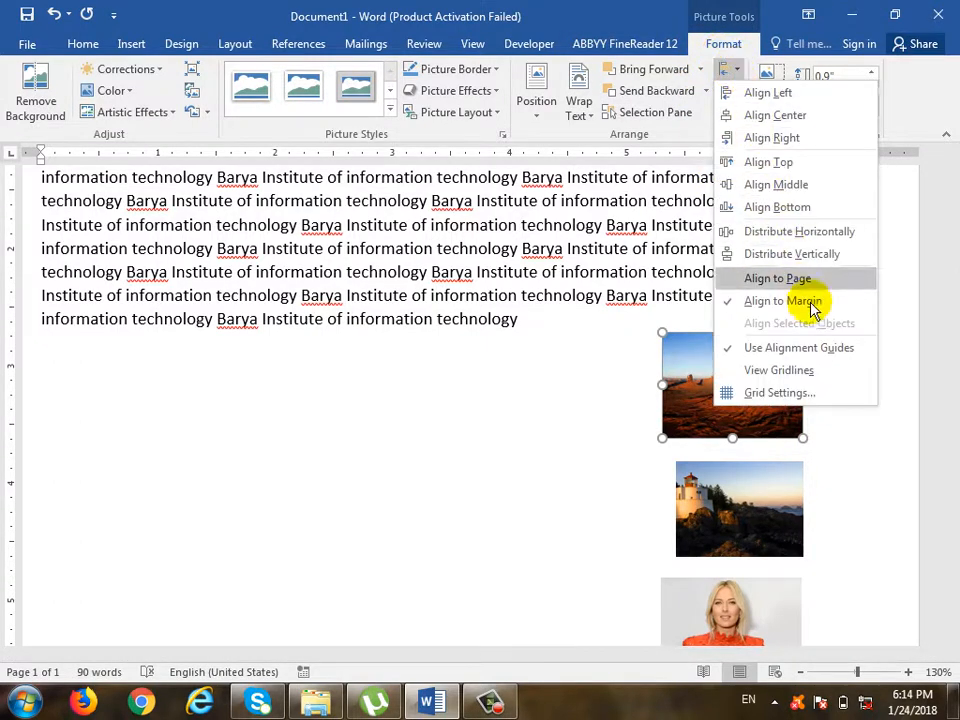
left_click(853, 378)
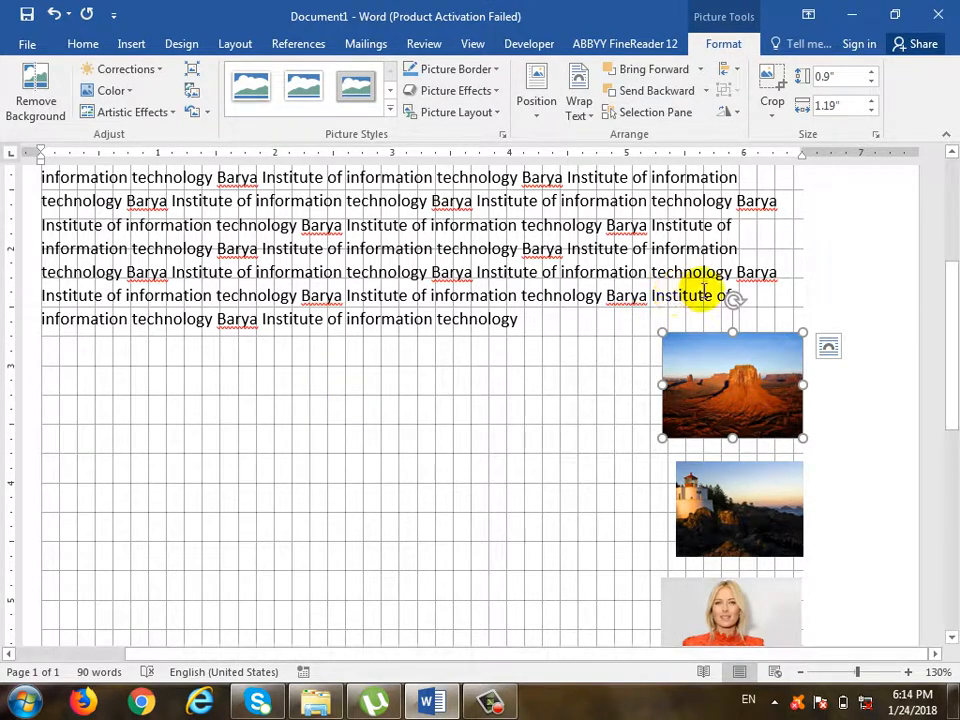
left_click(731, 72)
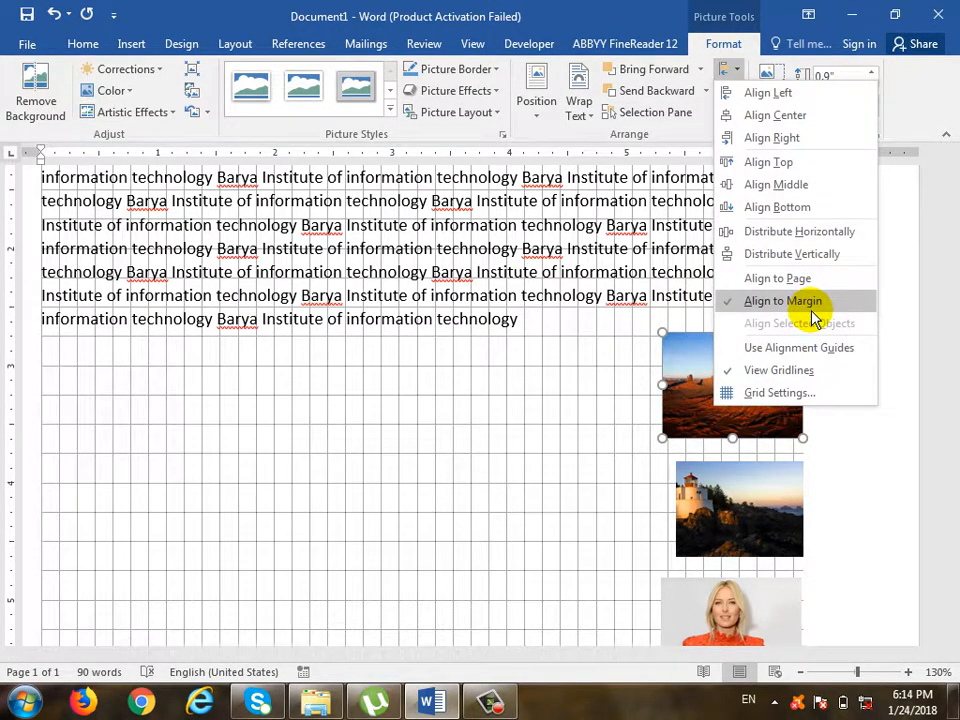
key("Escape")
Arrange the pictures in a row with tops on the same gridline: desert at the left margin, lighthouse mid-page, portrait on the right
scroll(660, 360, "down", 1)
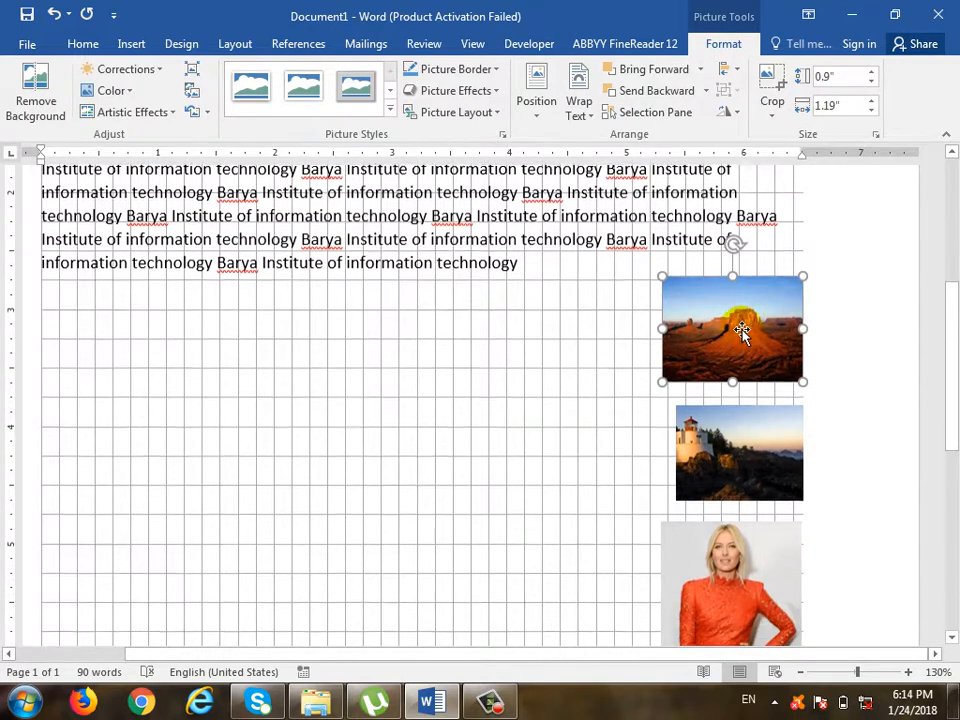
left_click_drag(750, 322, 94, 371)
left_click(234, 320)
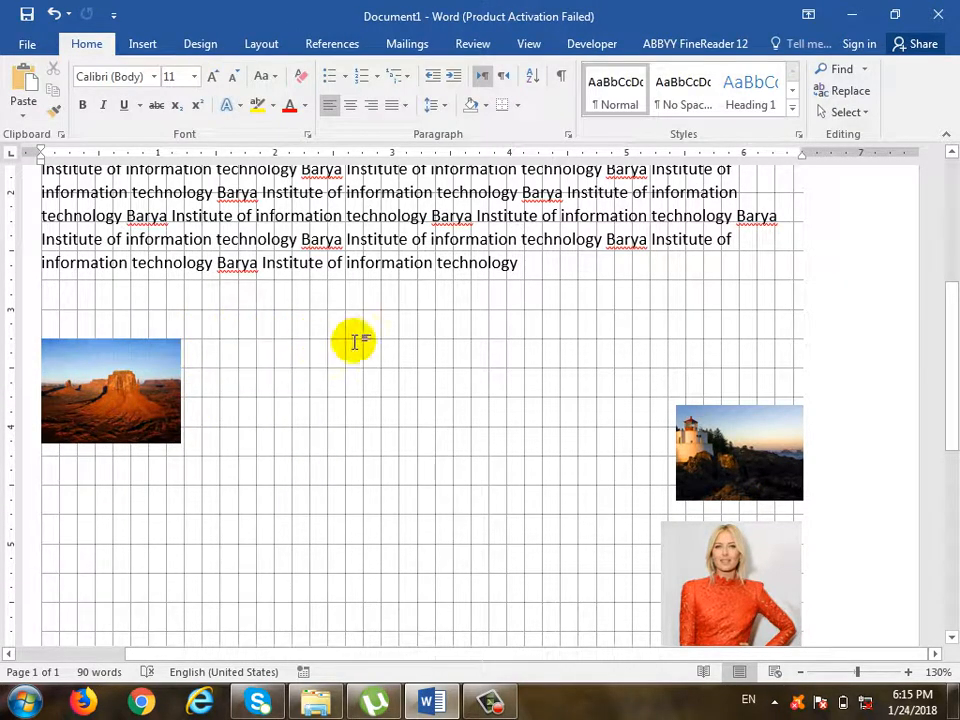
left_click_drag(756, 465, 394, 394)
left_click(195, 403)
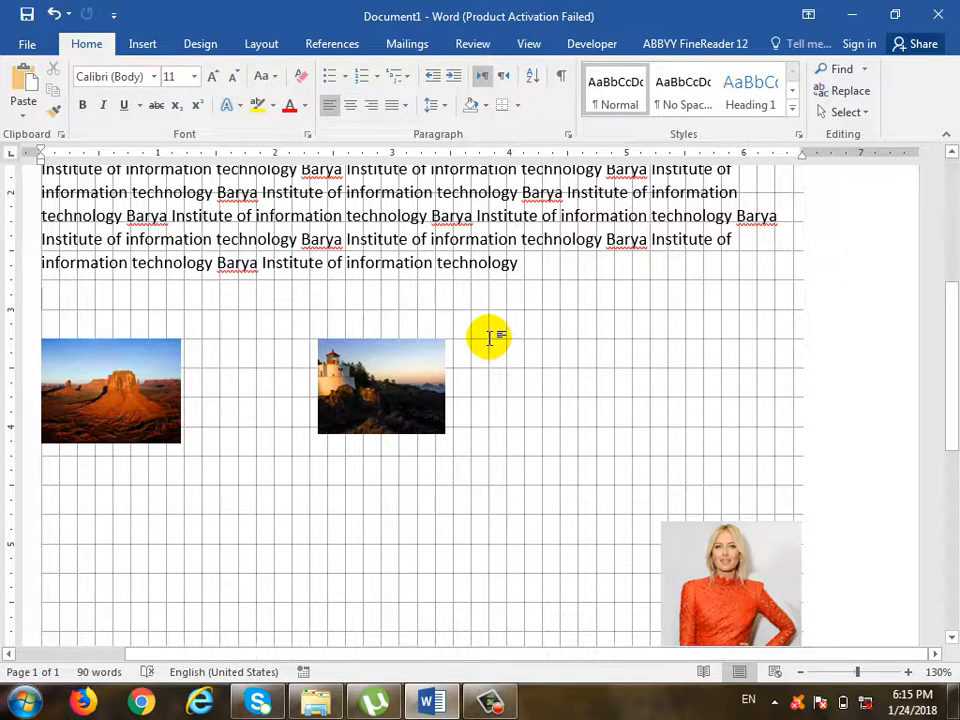
left_click_drag(714, 553, 670, 380)
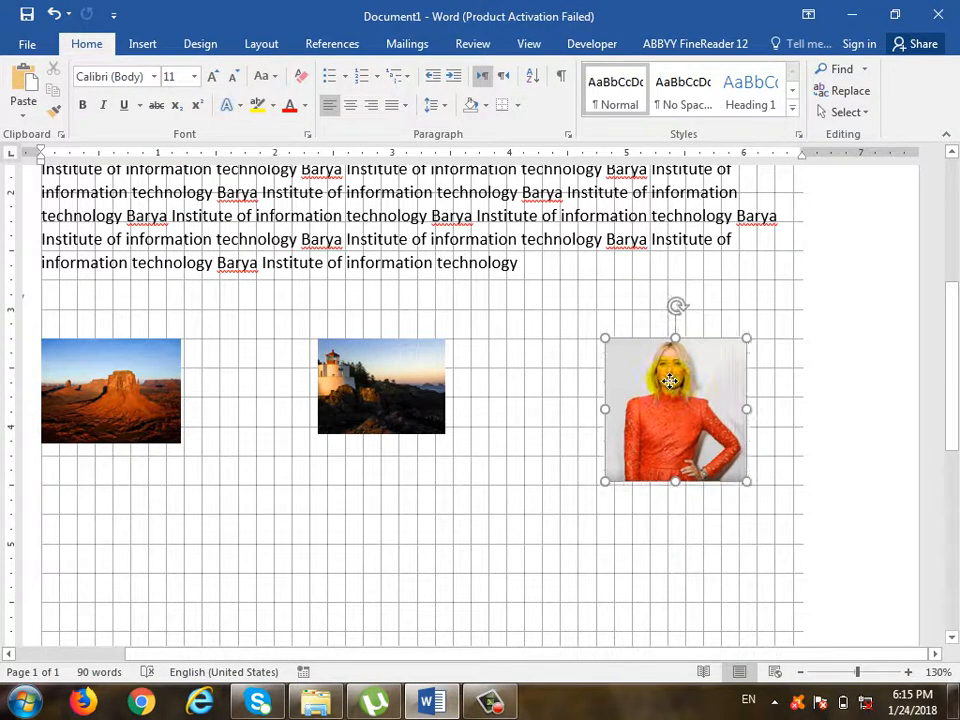
left_click(555, 529)
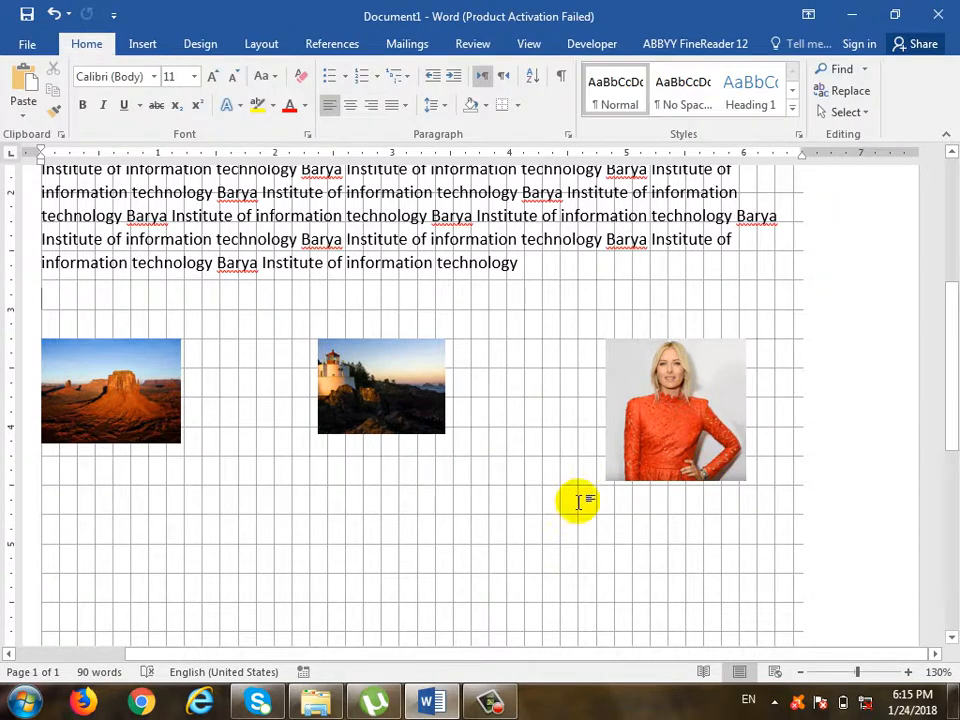
In the grid settings, set the horizontal spacing to 0.5" and increase the vertical spacing
left_click(703, 390)
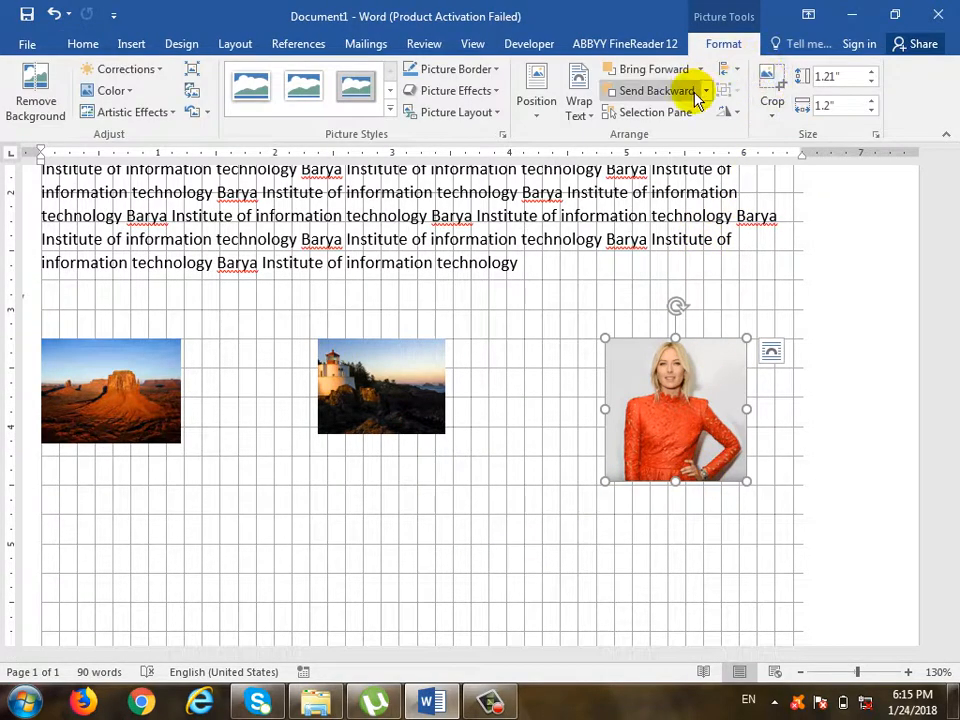
left_click(729, 70)
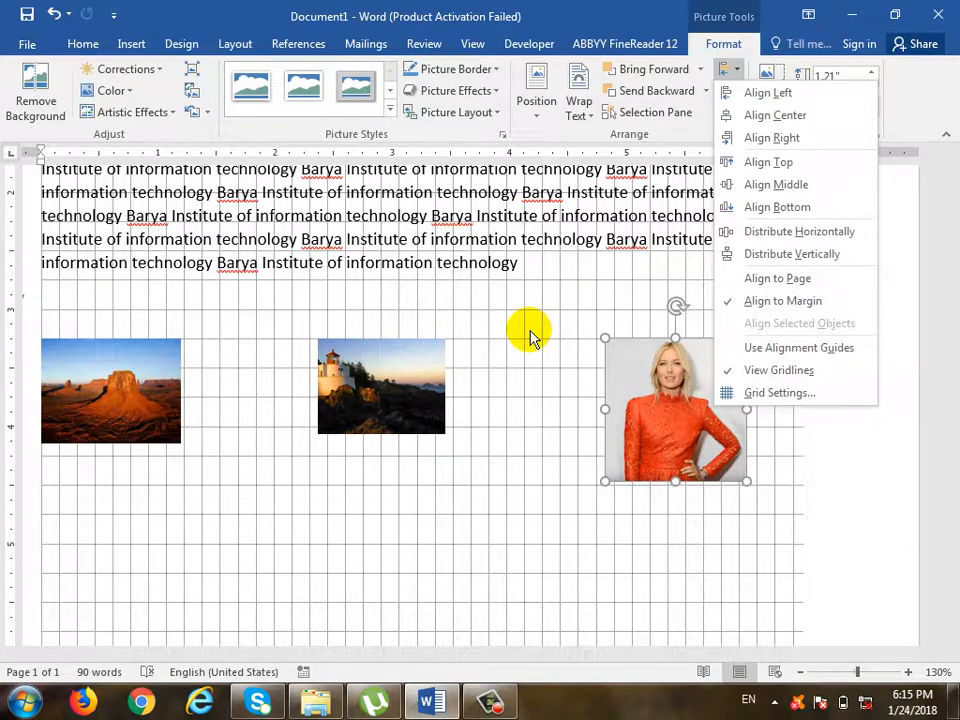
left_click(829, 392)
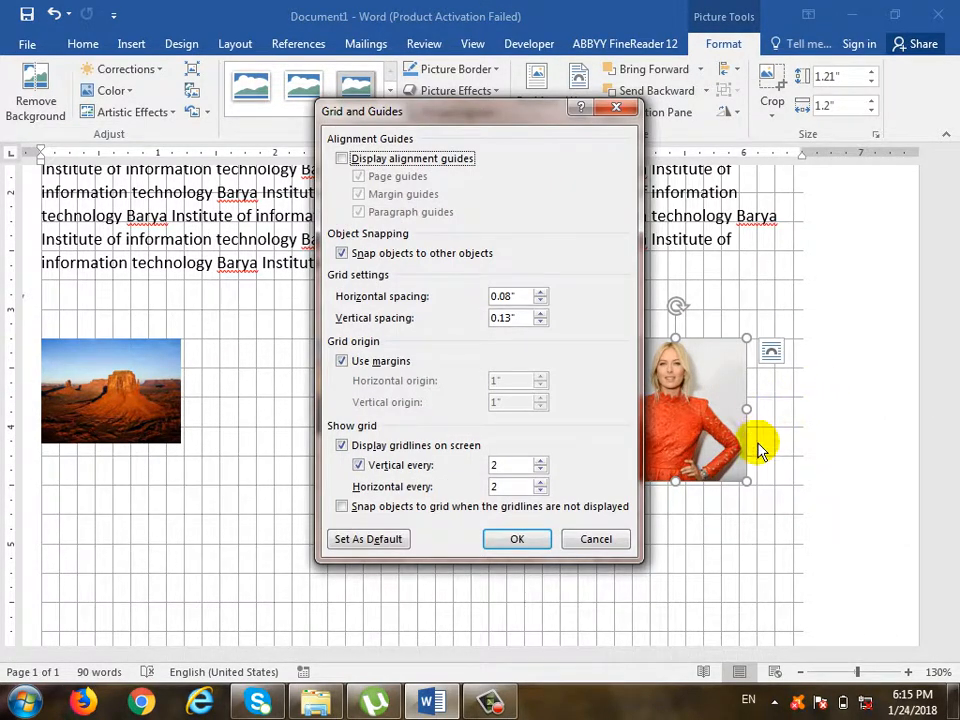
left_click_drag(478, 108, 720, 95)
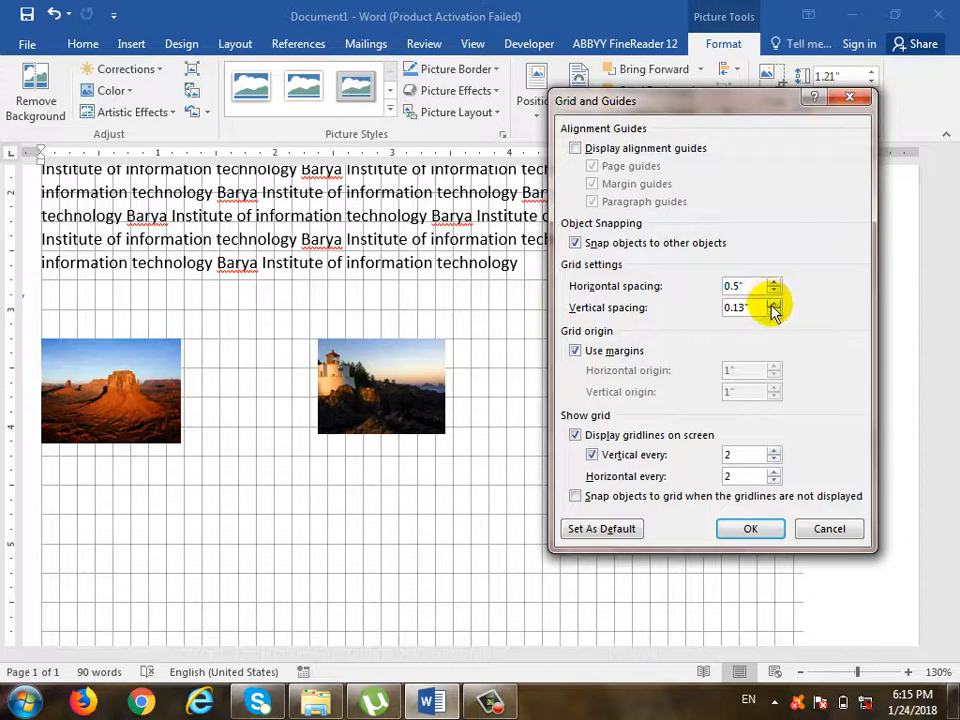
left_click(750, 531)
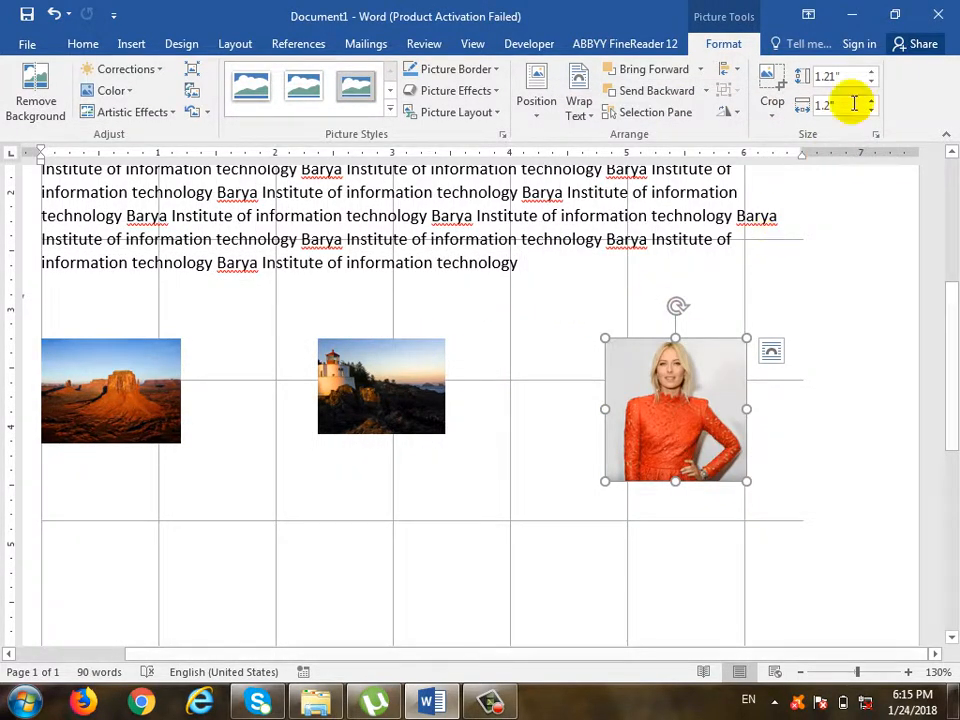
Reduce the grid's horizontal spacing to 0.3" and hide the gridlines
left_click(735, 69)
left_click(773, 393)
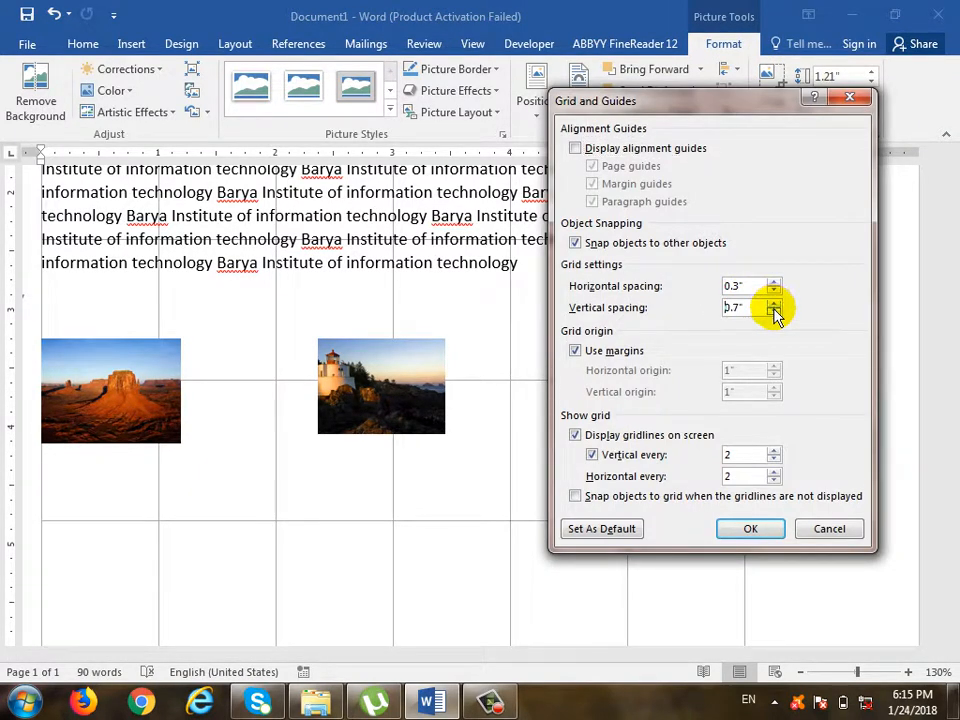
left_click(745, 529)
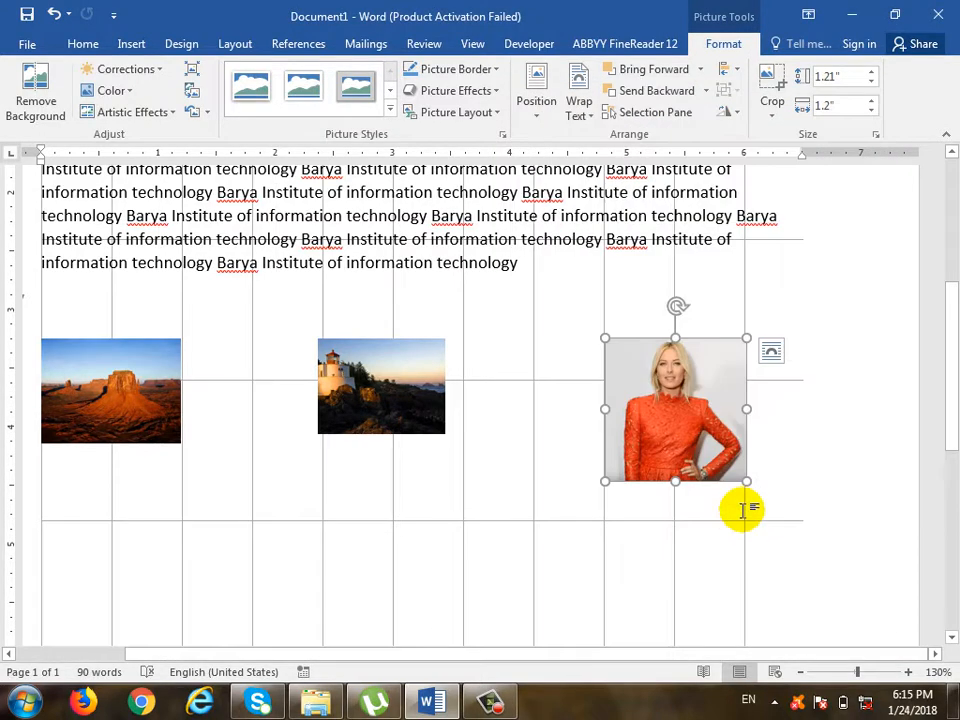
left_click(737, 73)
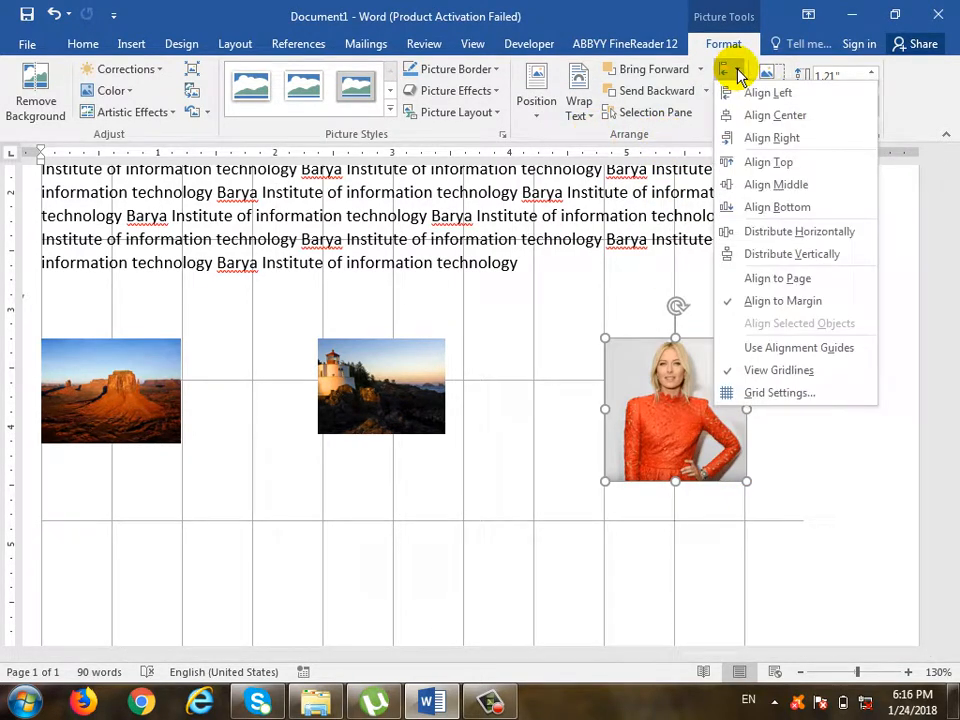
left_click(765, 371)
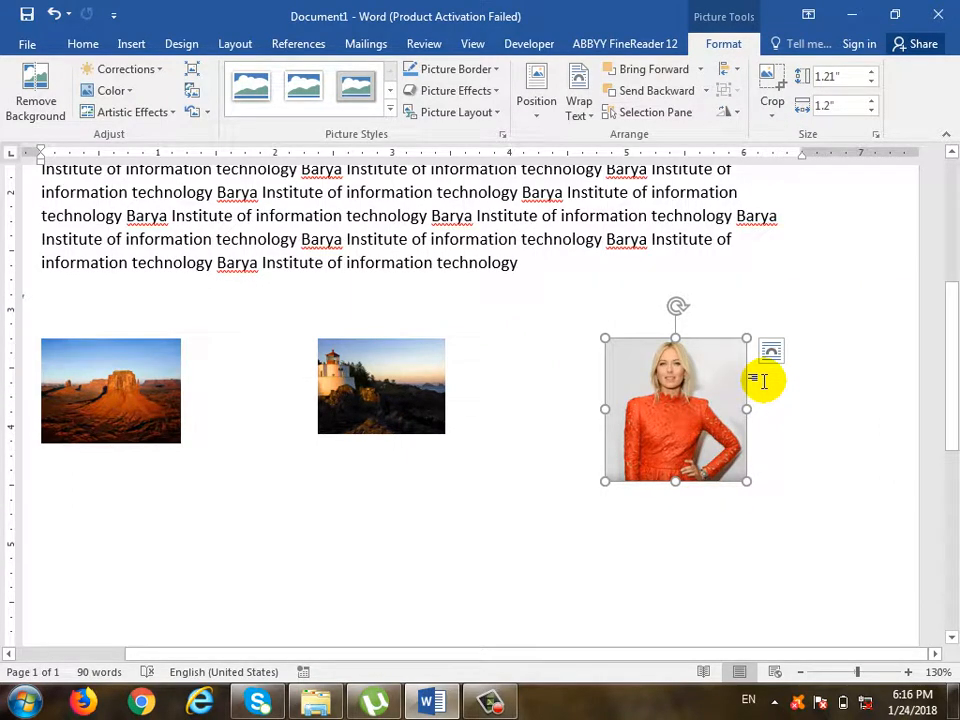
Enlarge the lighthouse picture to about 1.51" high by 2.02" wide and the portrait to about 1.96" high by 1.94" wide
left_click(432, 420)
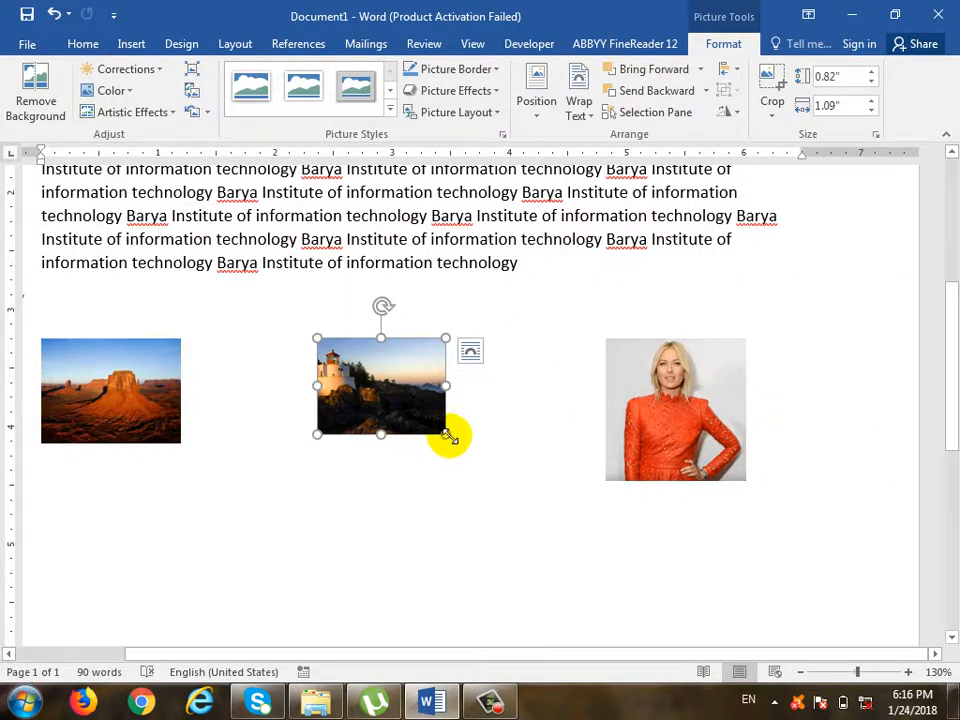
left_click_drag(447, 436, 554, 515)
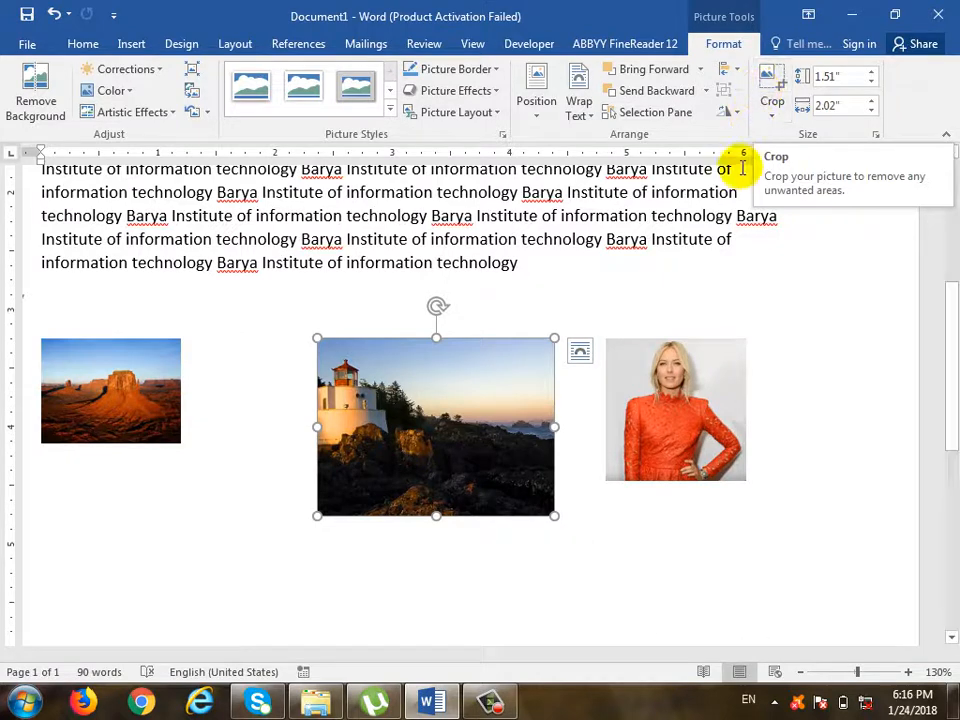
left_click(688, 445)
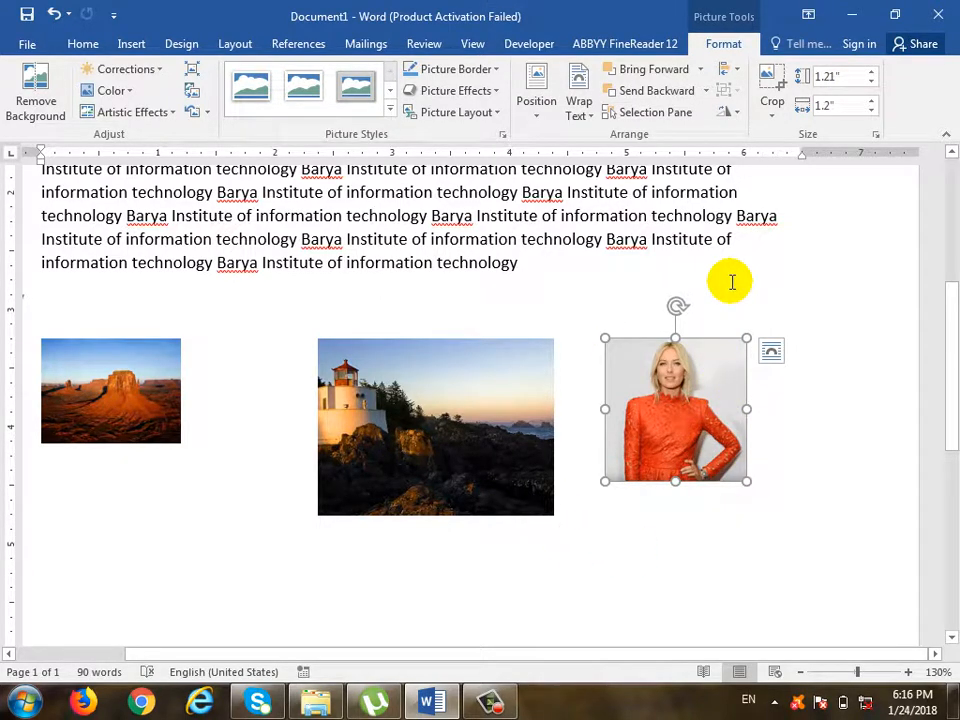
scroll(725, 365, "down", 2)
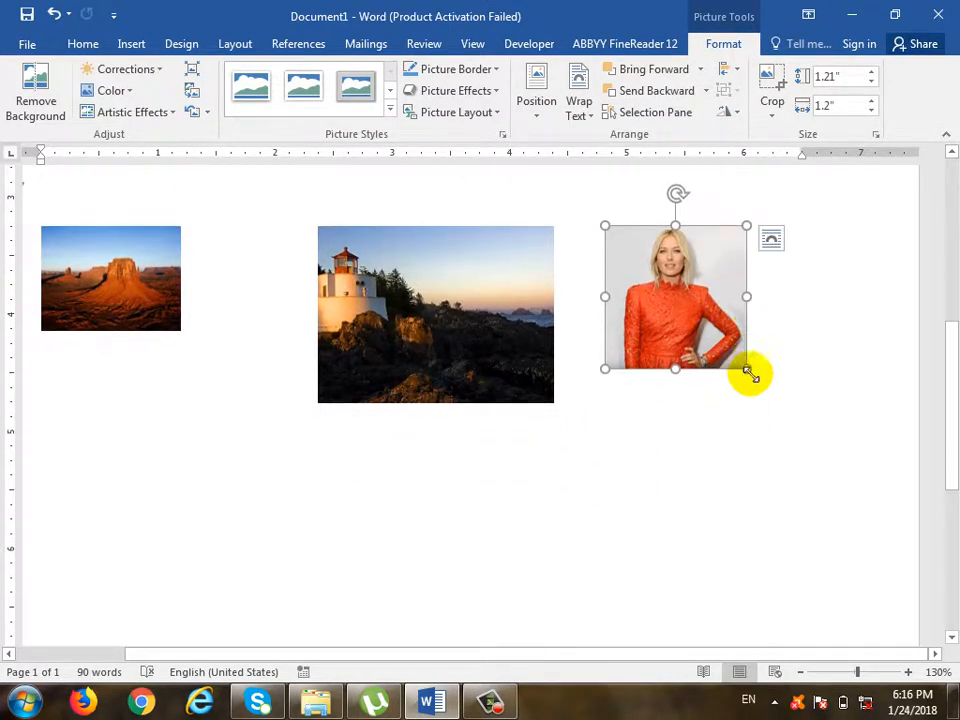
left_click_drag(800, 415, 832, 454)
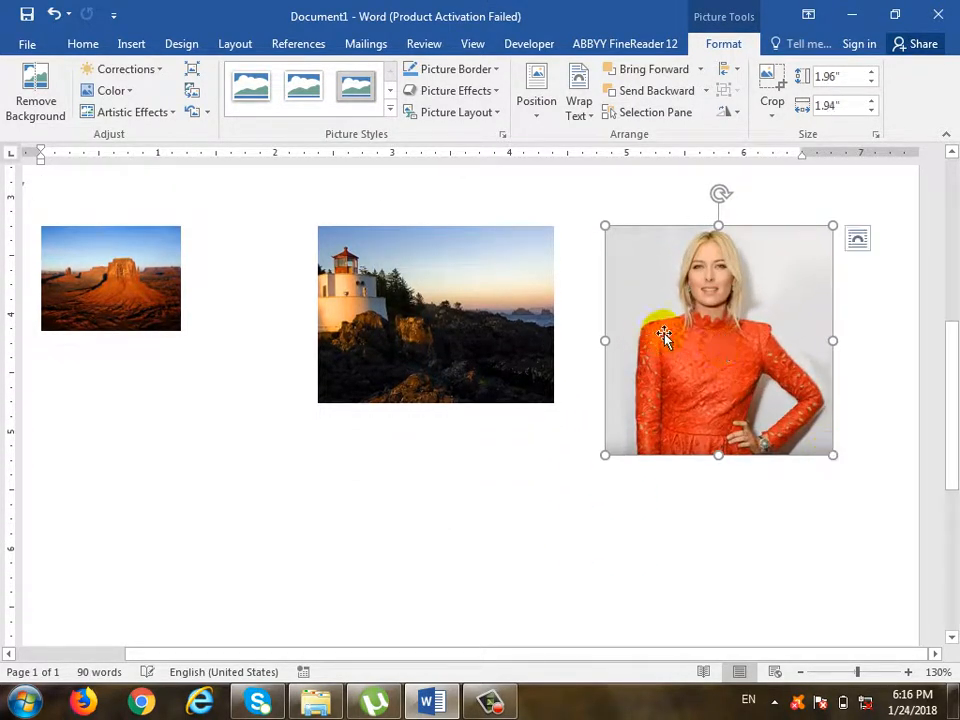
Move the lighthouse picture up beside the paragraph's last lines and place the portrait just below it
left_click_drag(664, 336, 425, 508)
left_click_drag(452, 325, 459, 233)
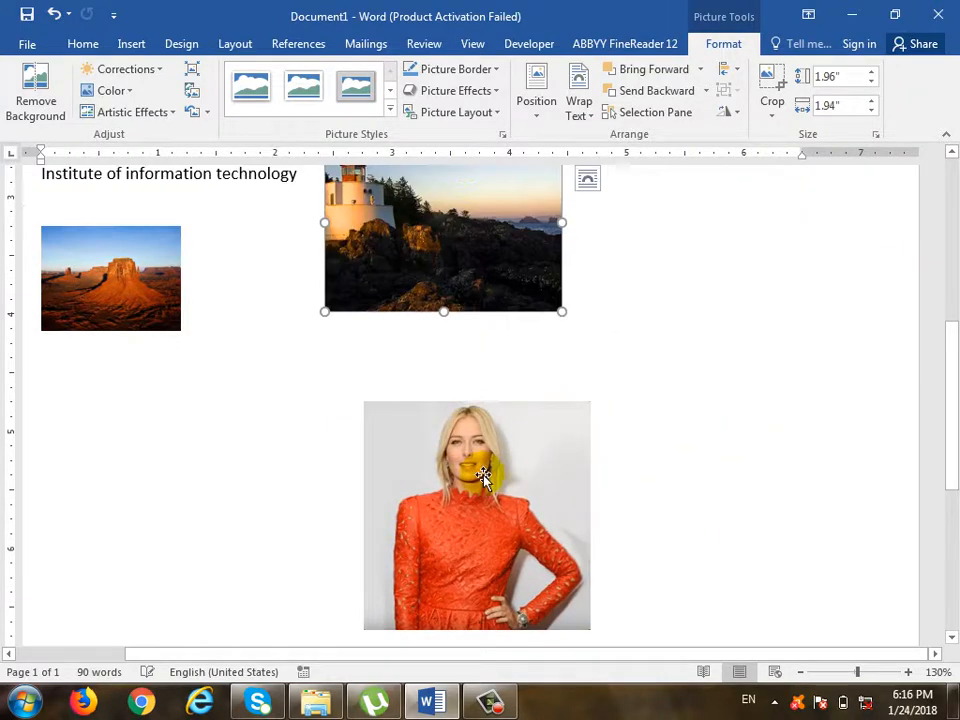
left_click_drag(485, 480, 478, 424)
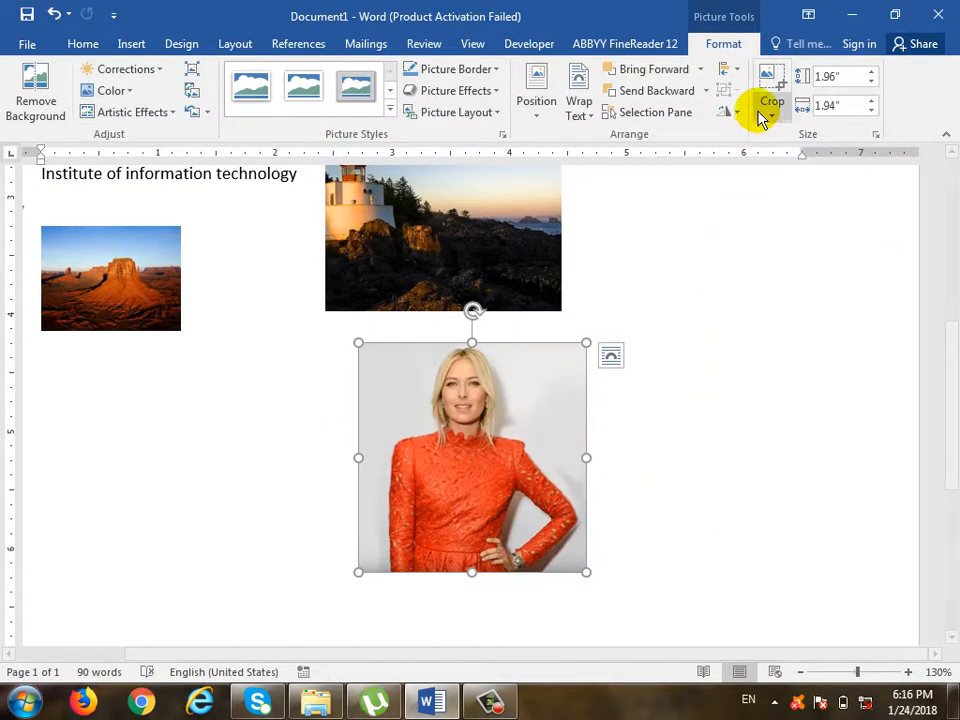
Crop the portrait to the head and shoulders, about 1.1" high by 0.85" wide, and enlarge it to about 2.06" by 1.58"
left_click(766, 77)
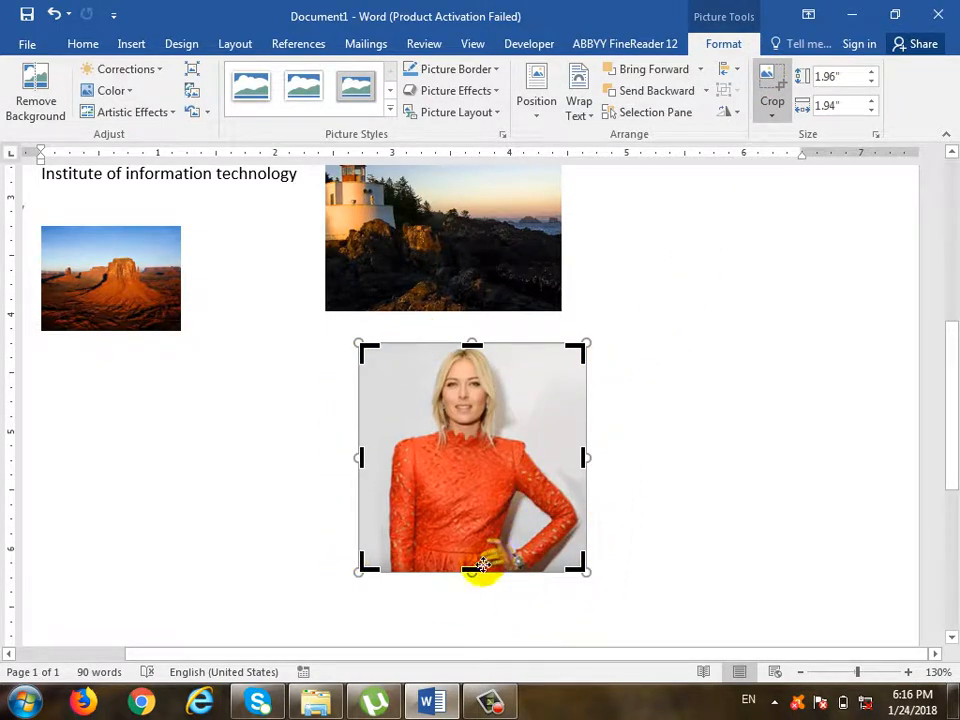
left_click_drag(474, 571, 470, 466)
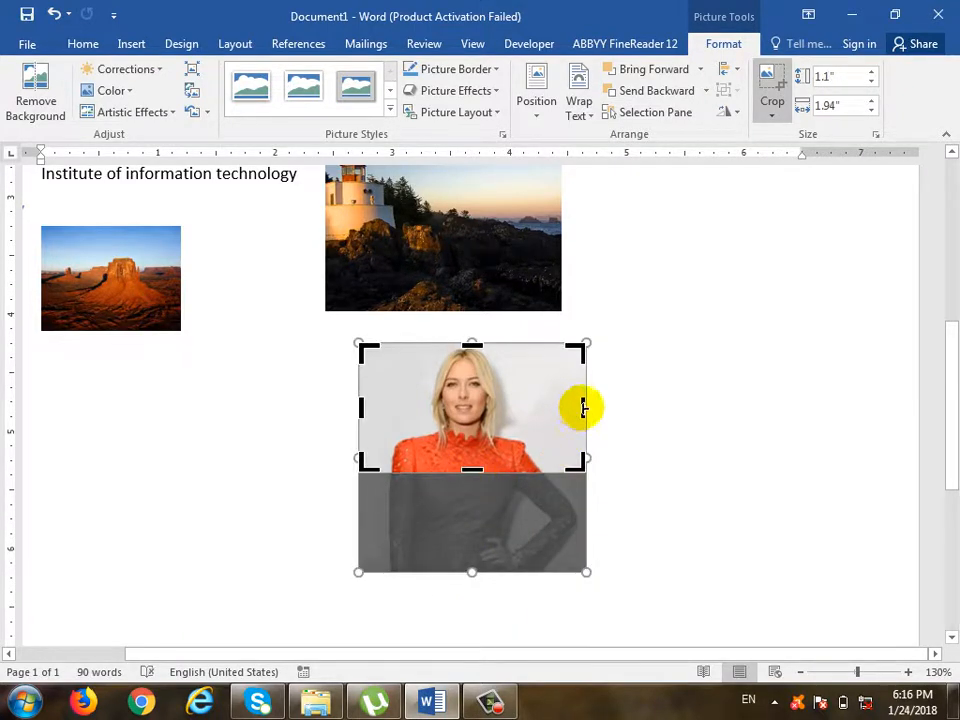
left_click_drag(584, 407, 510, 406)
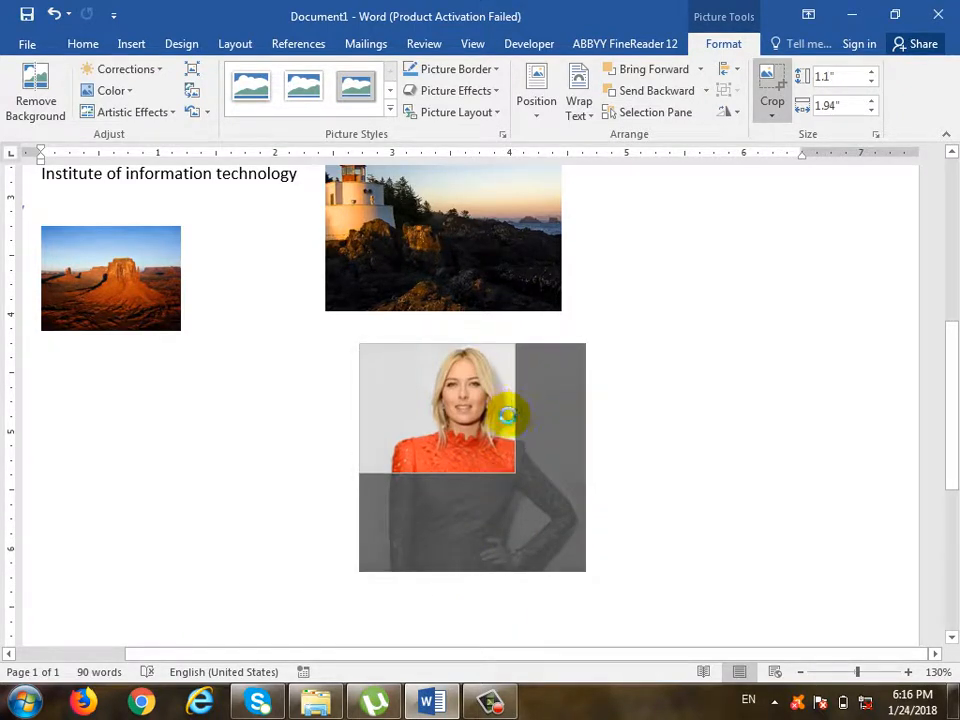
left_click_drag(359, 405, 416, 409)
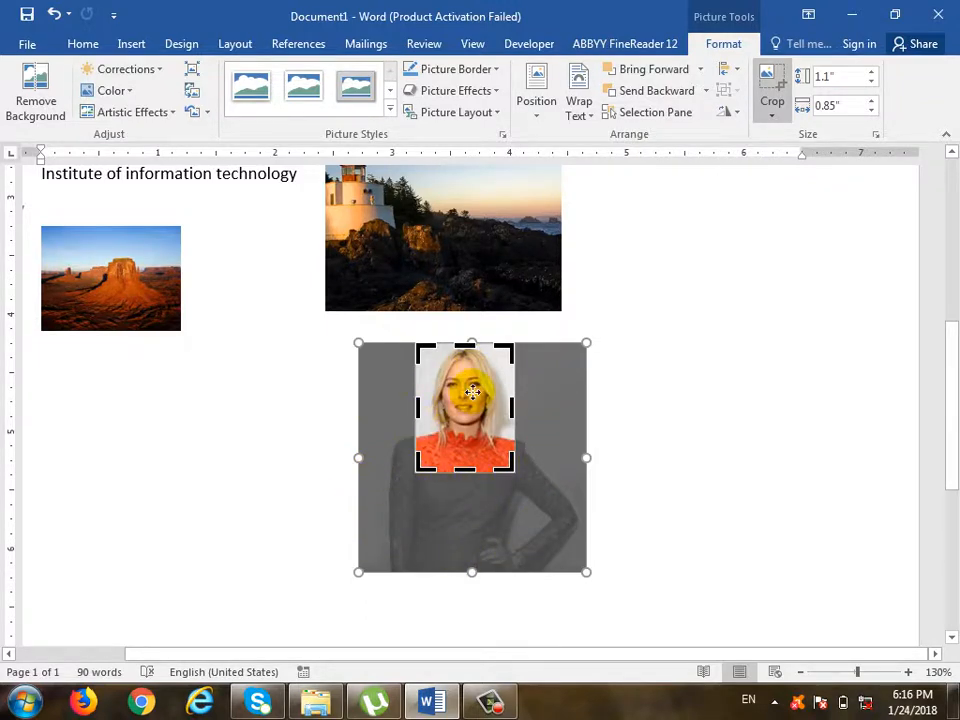
key("Escape")
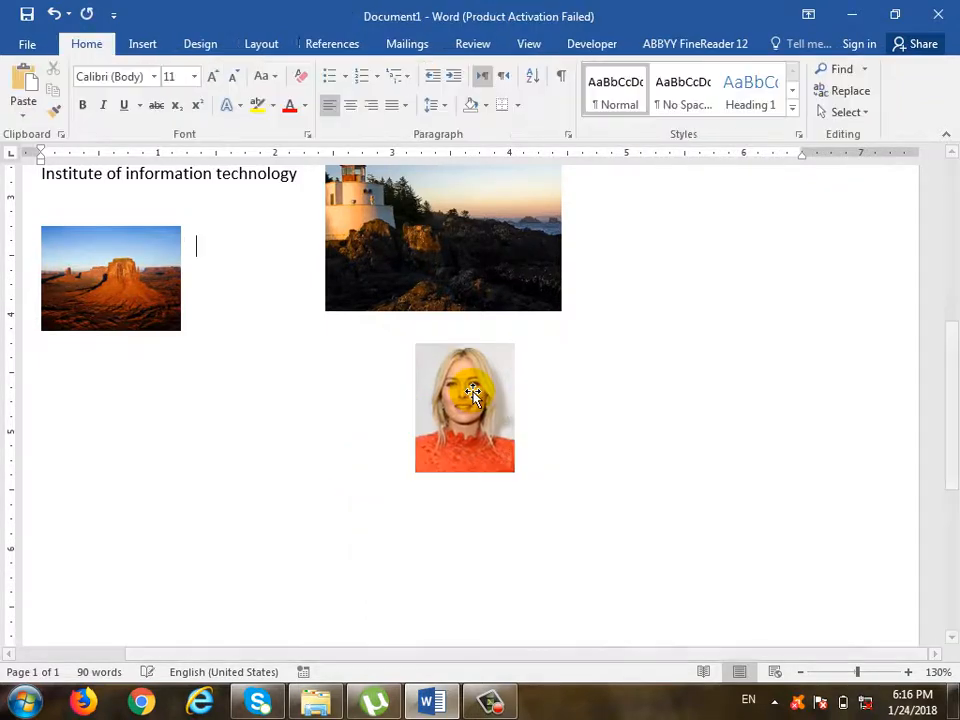
left_click(472, 392)
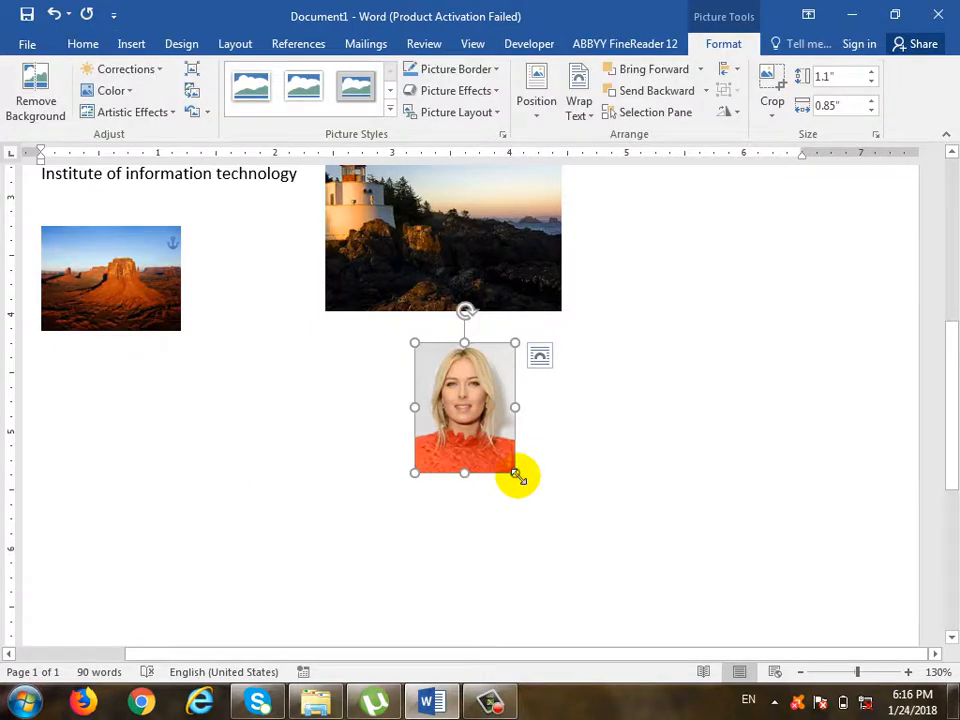
left_click_drag(515, 474, 601, 585)
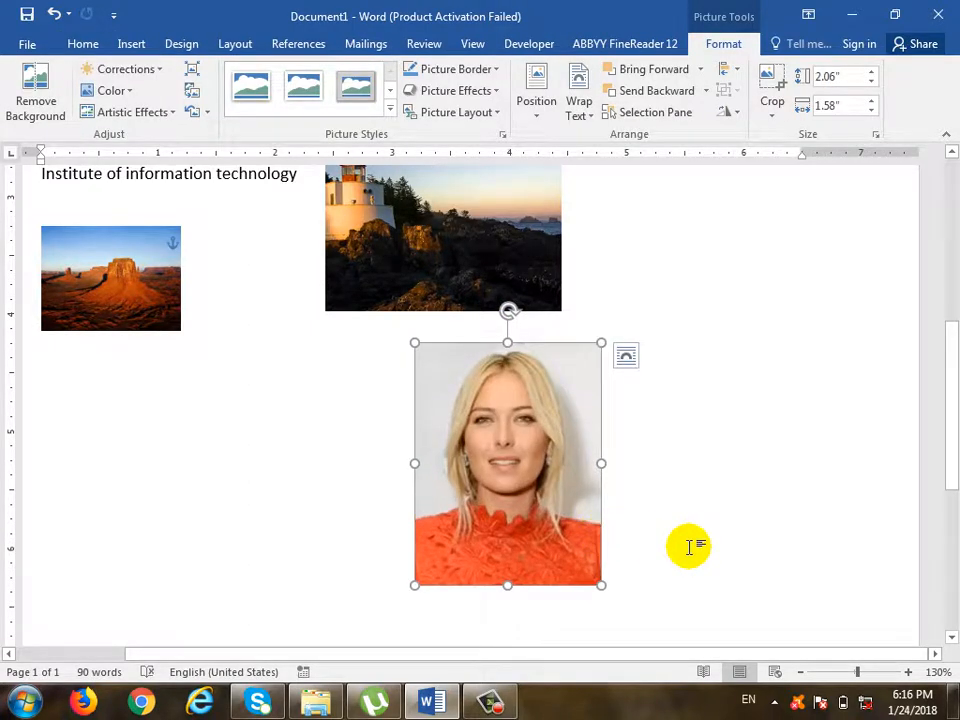
Undo the portrait's last enlargement and all of its crops
key("ctrl+z")
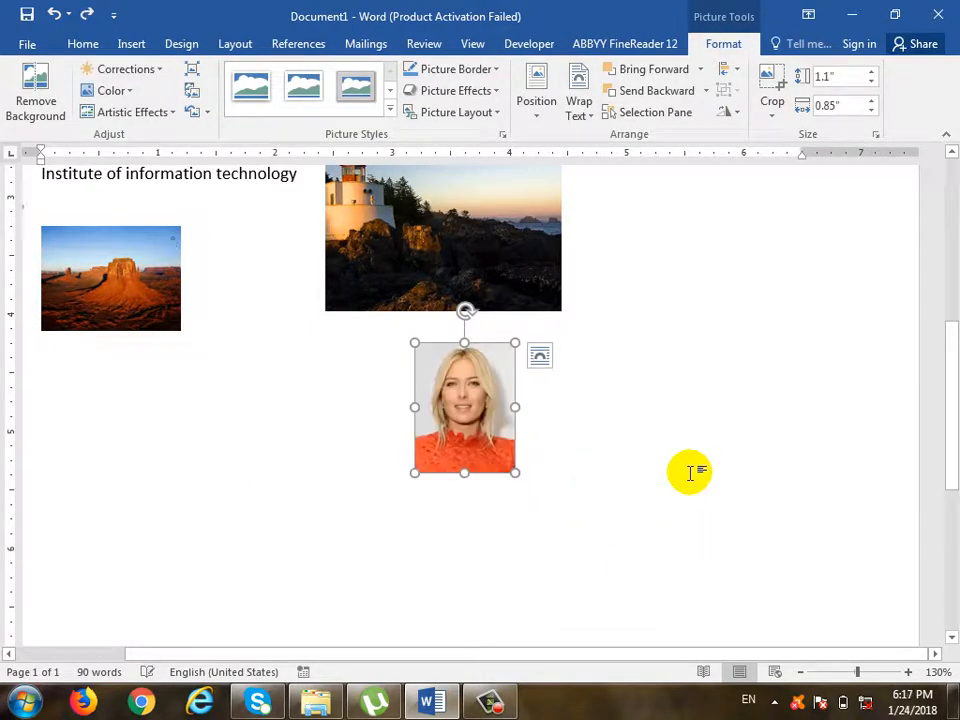
key("ctrl+z")
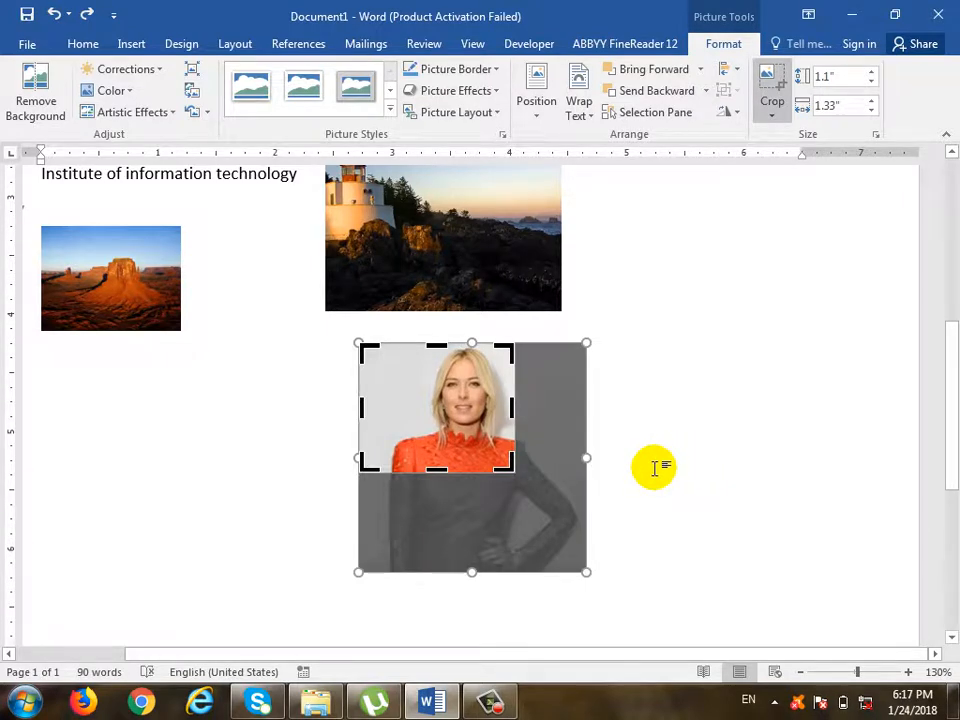
key("ctrl+z")
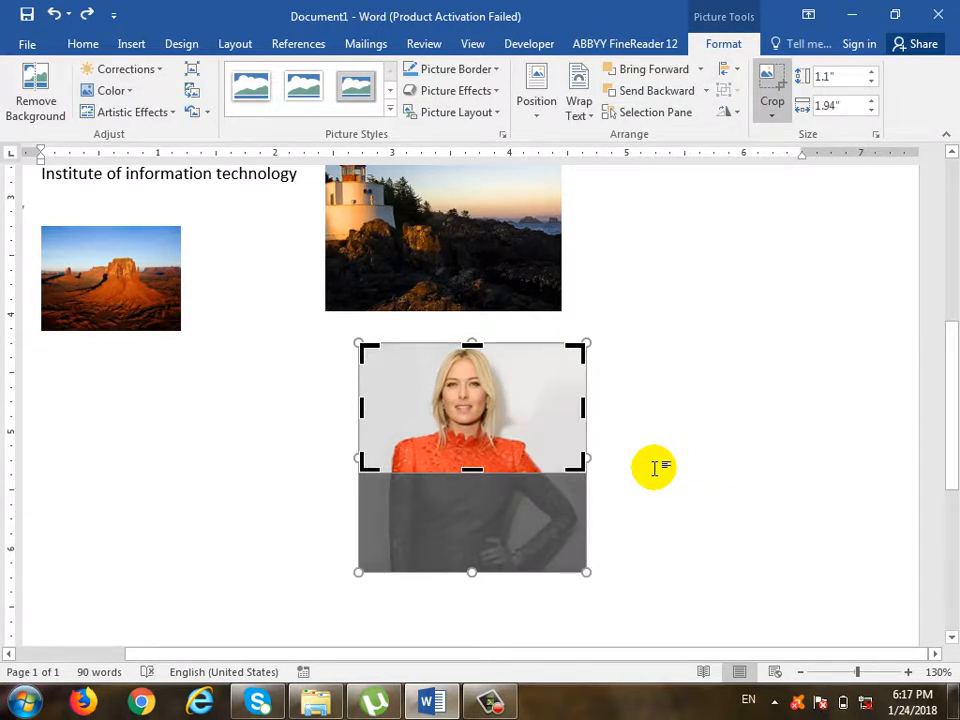
key("Escape")
key("ctrl+z")
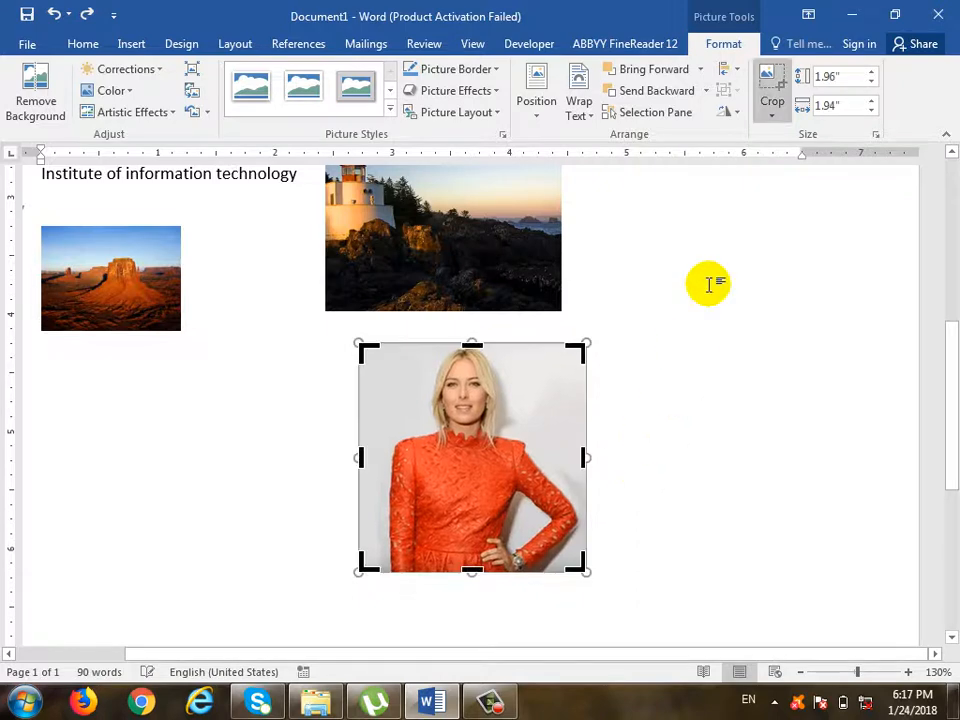
Crop the portrait to a heart shape, then undo the shape crop
left_click(773, 120)
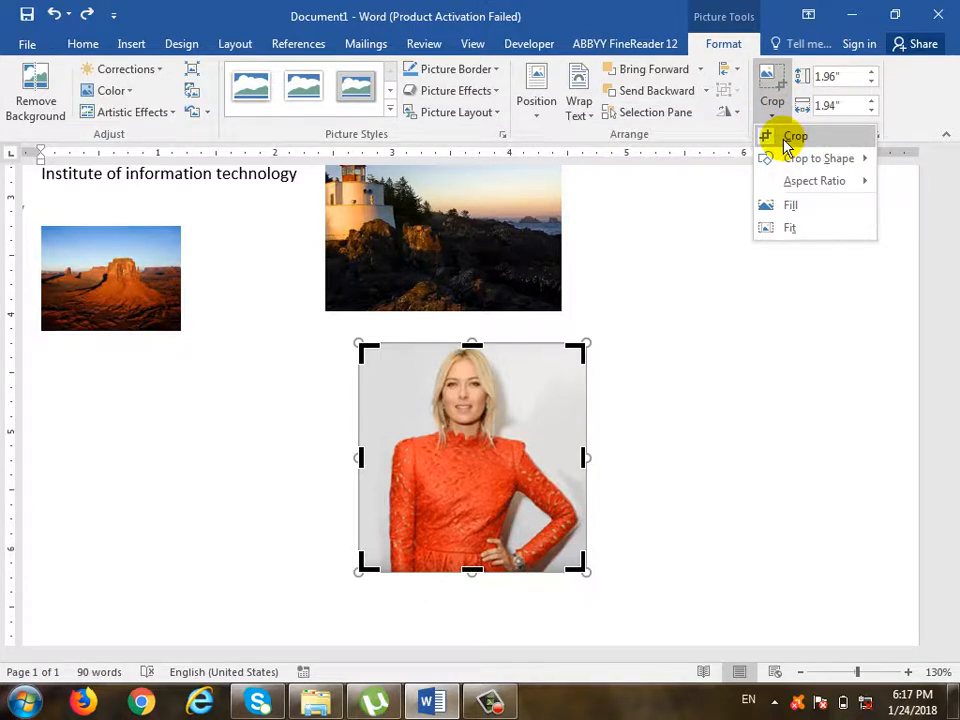
mouse_move(801, 170)
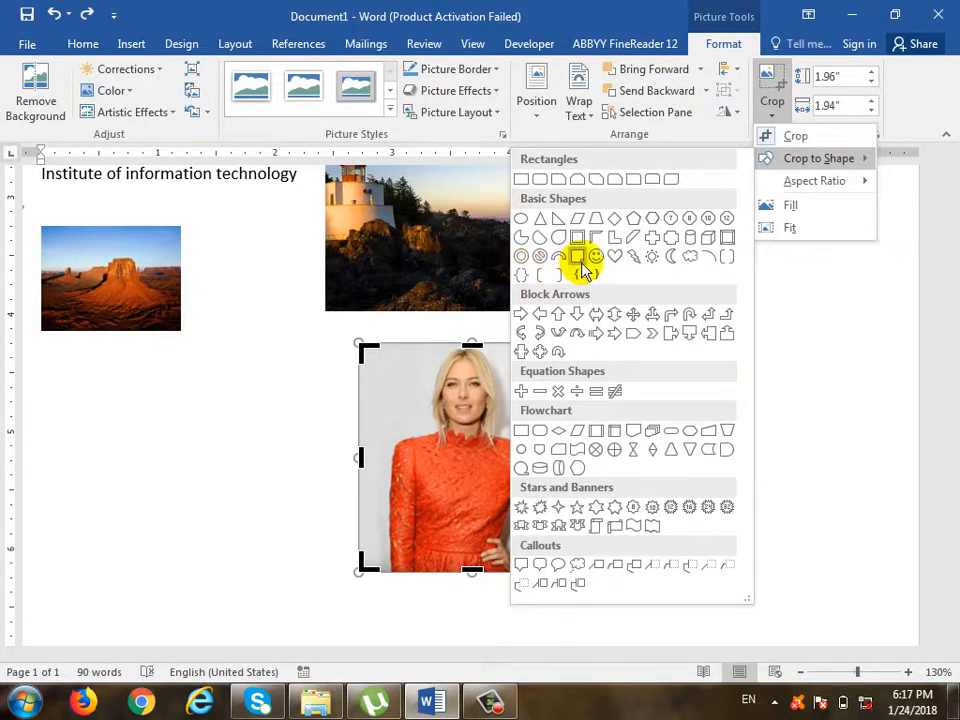
left_click(614, 256)
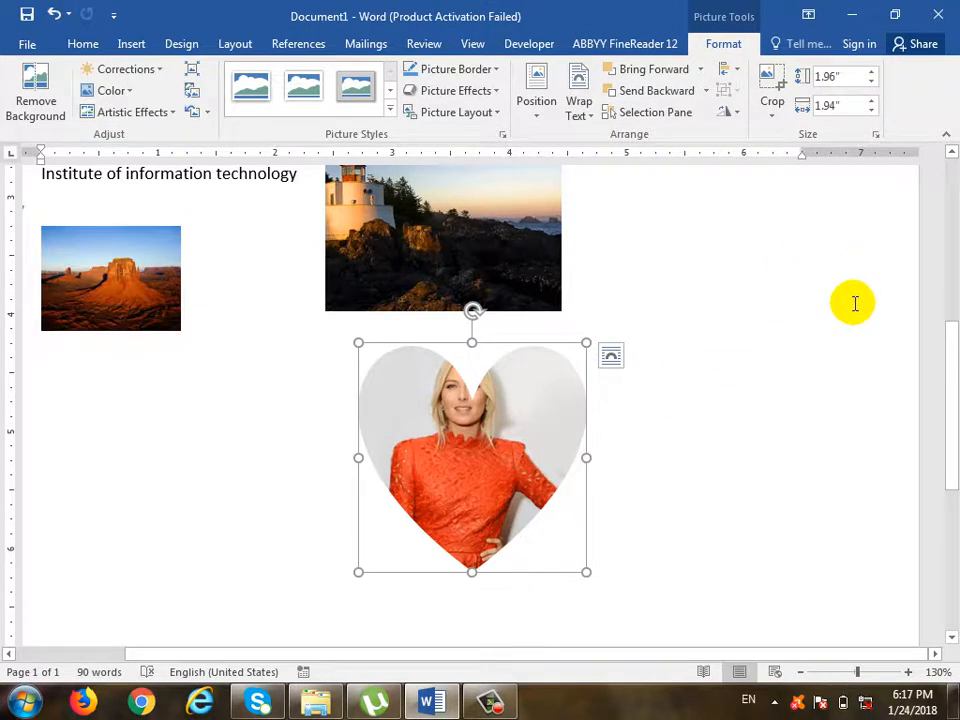
key("ctrl+z")
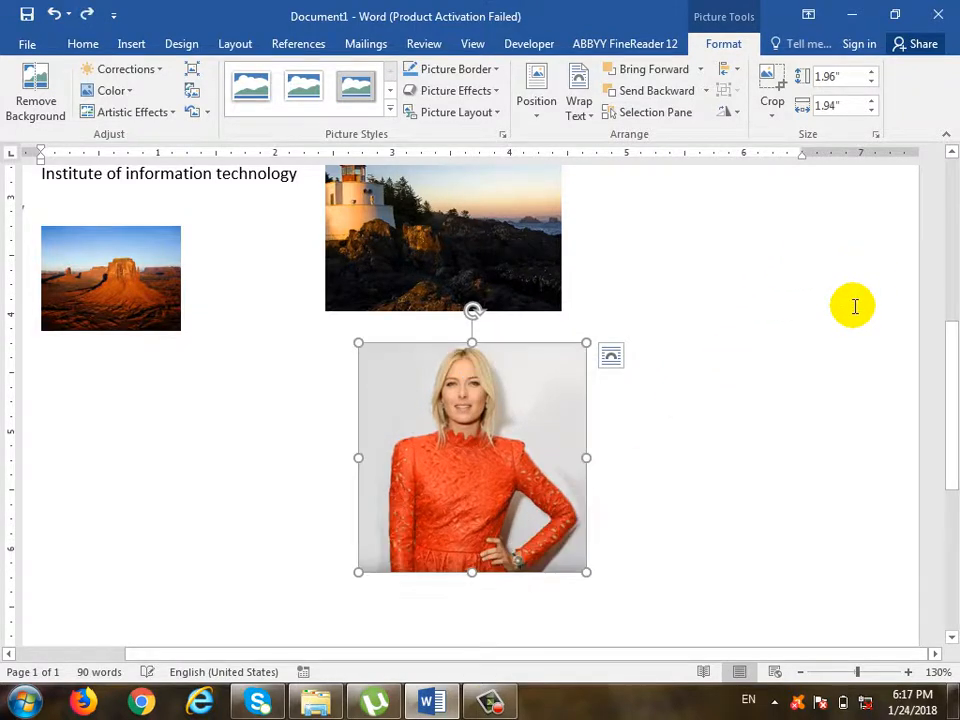
Crop the portrait to a diamond shape and undo that crop
left_click(773, 115)
mouse_move(794, 168)
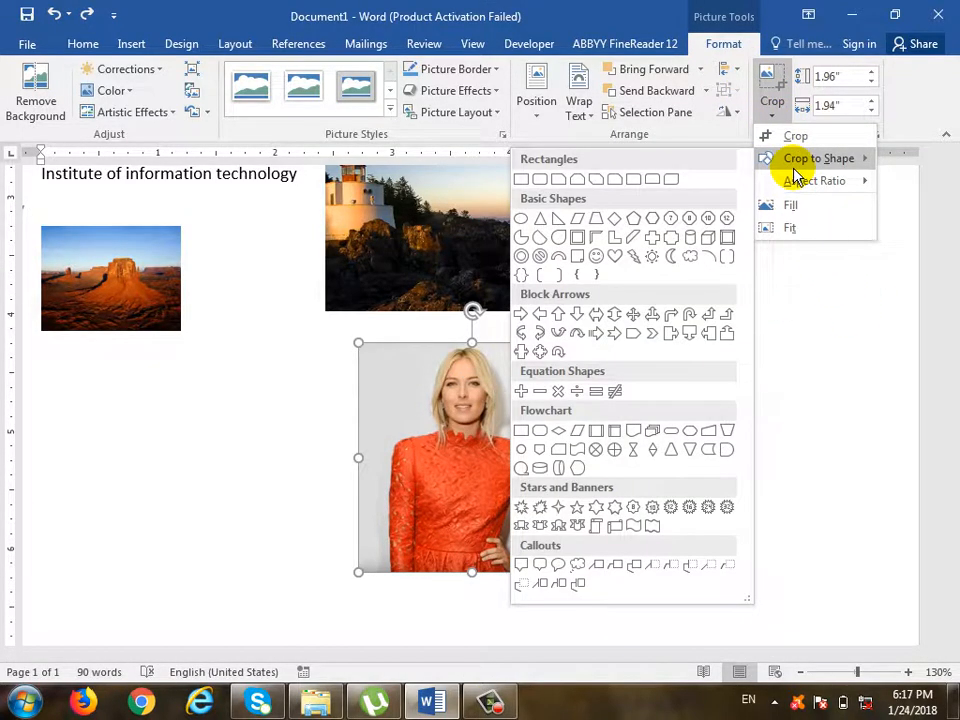
left_click(613, 218)
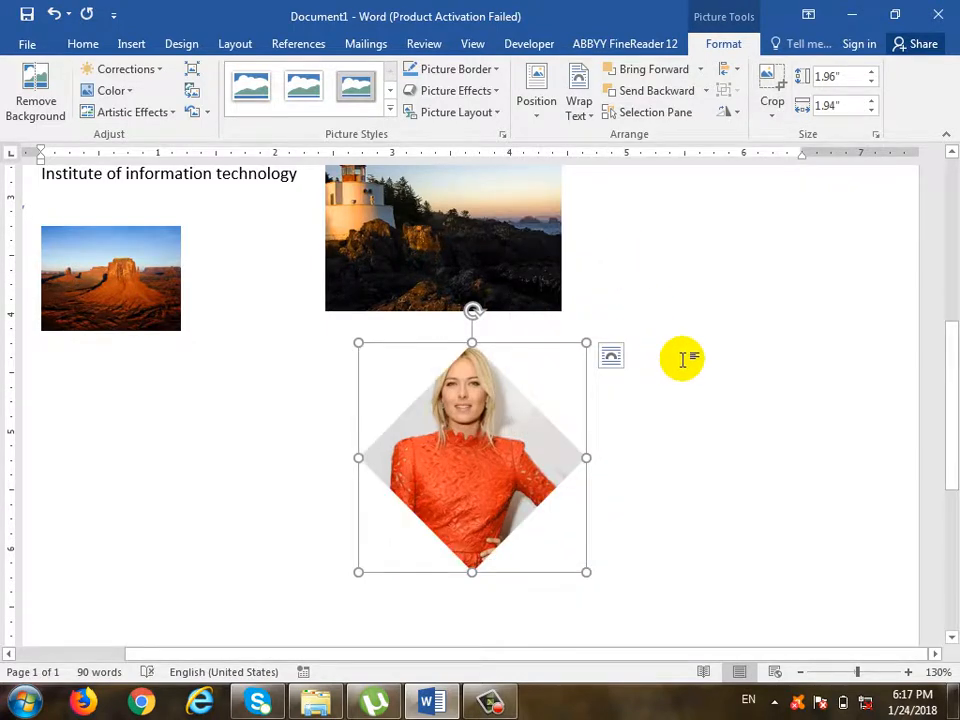
key("ctrl+z")
Crop the portrait to the 3:4 portrait aspect ratio, apply it, and undo the crop
left_click(783, 113)
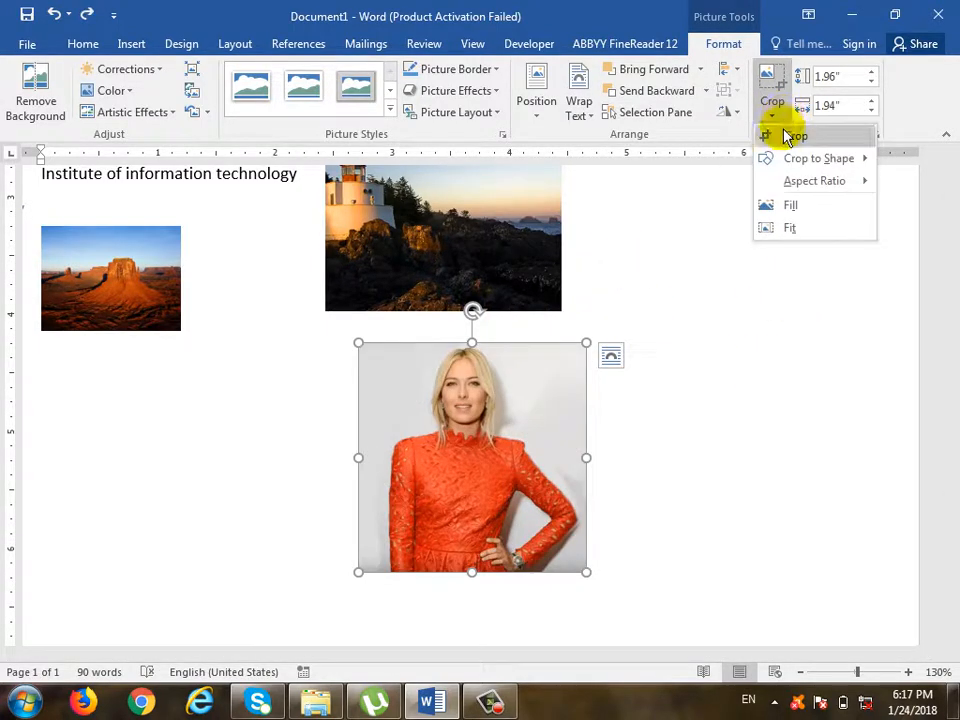
mouse_move(806, 182)
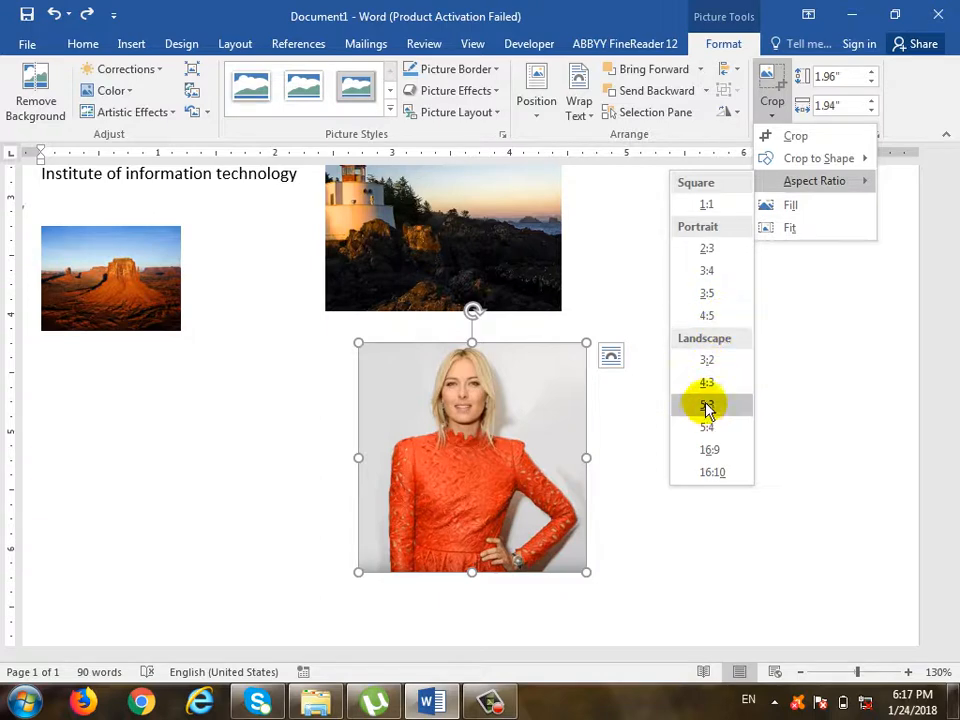
left_click(734, 278)
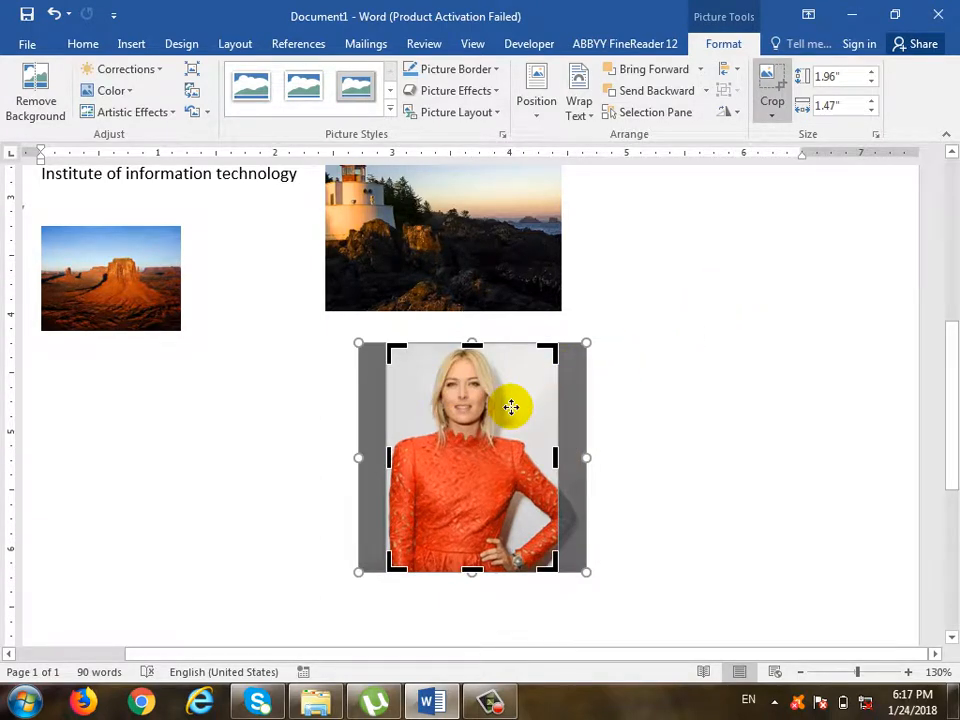
key("Escape")
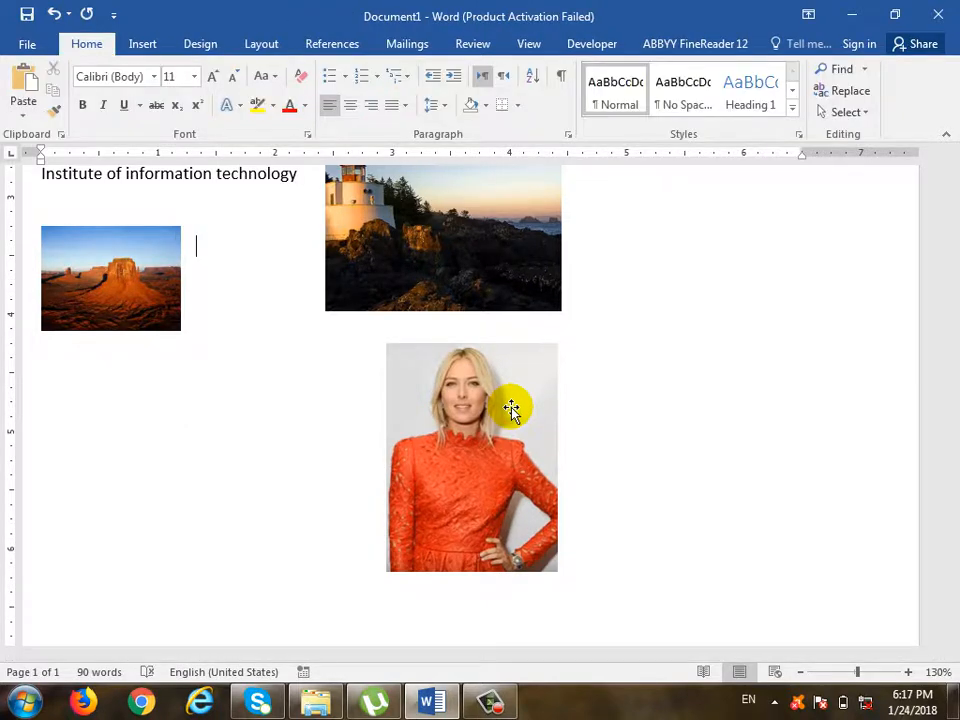
key("ctrl+z")
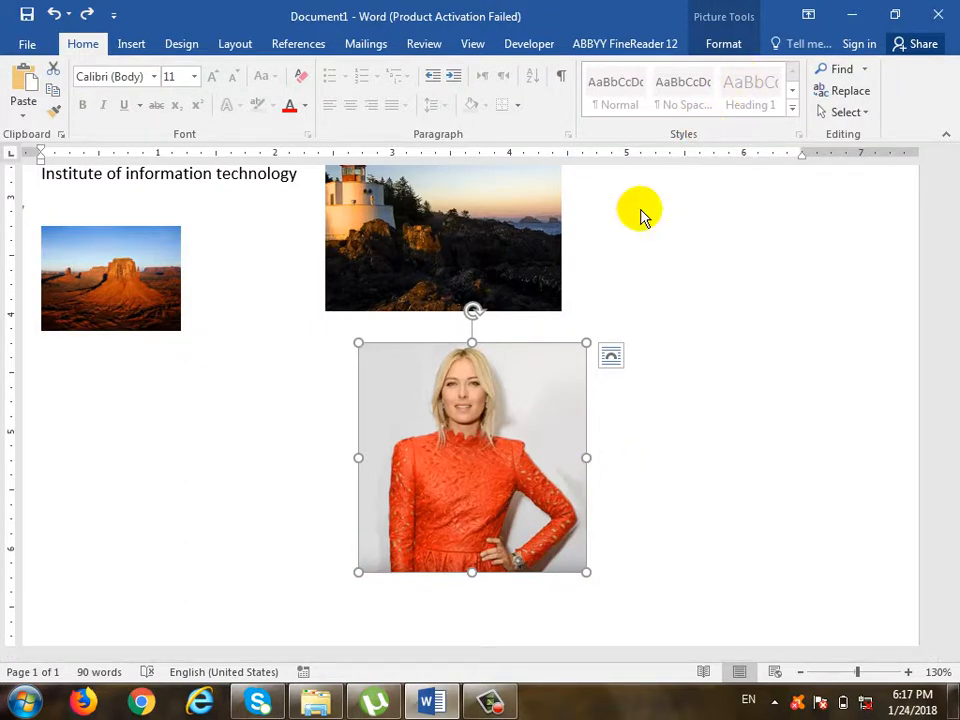
Crop the portrait to the 4:3 landscape aspect ratio, shift the image down so the whole head is in the frame, and undo it all
left_click(724, 45)
left_click(774, 109)
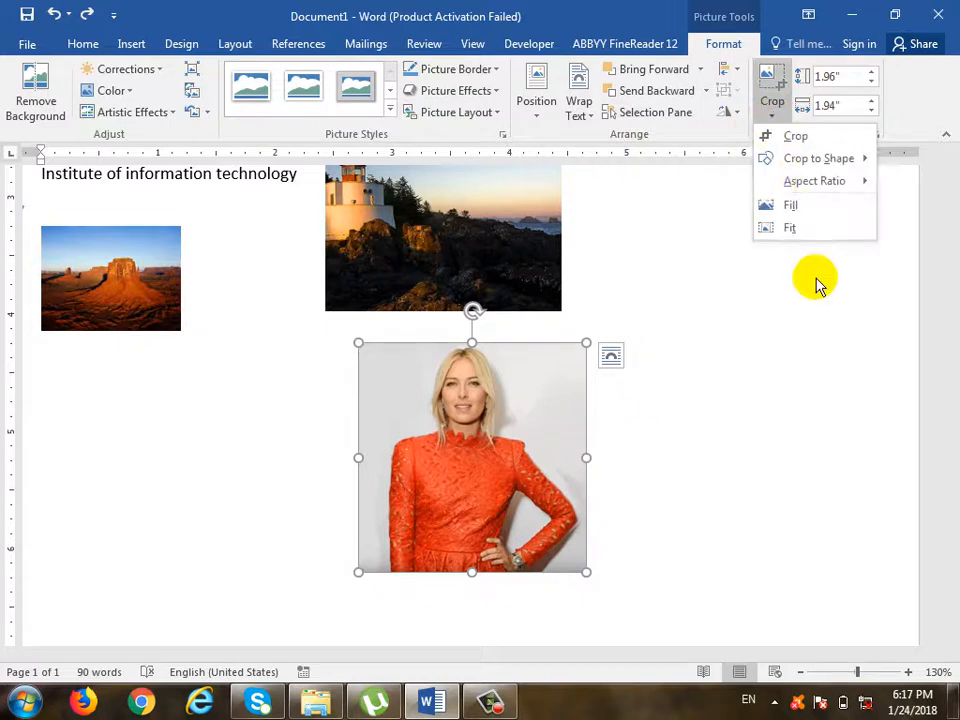
mouse_move(831, 183)
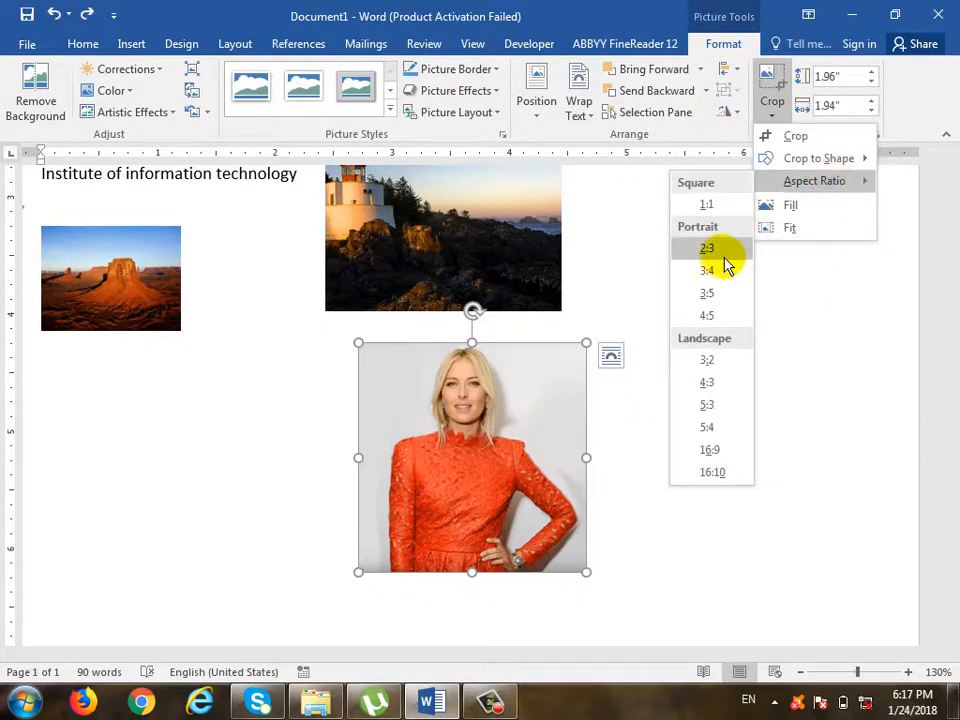
left_click(744, 390)
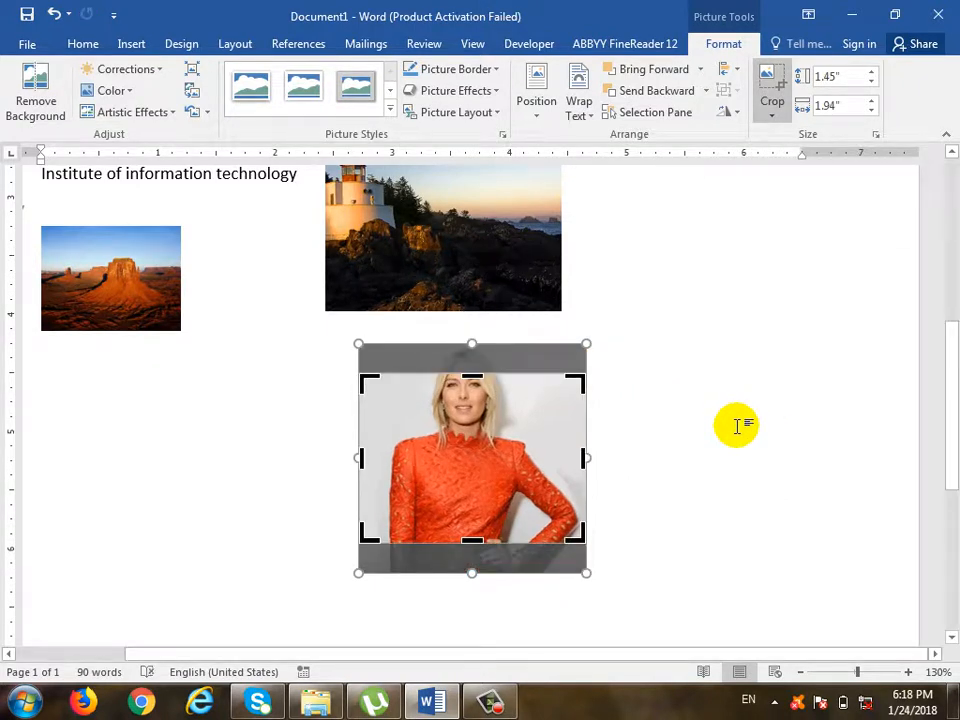
left_click_drag(525, 403, 528, 433)
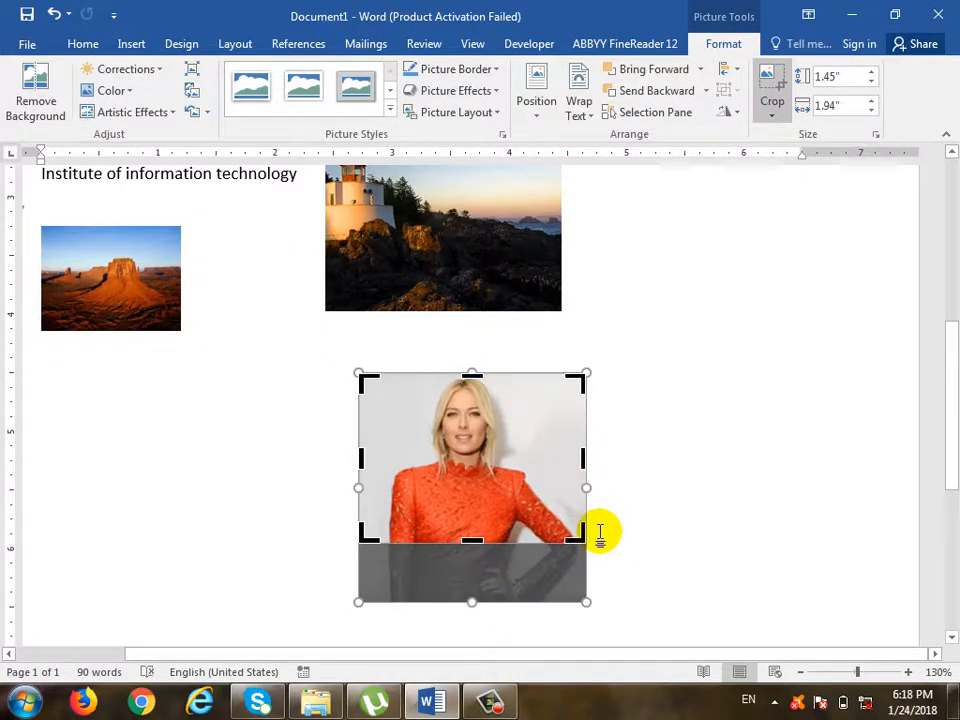
left_click(600, 533)
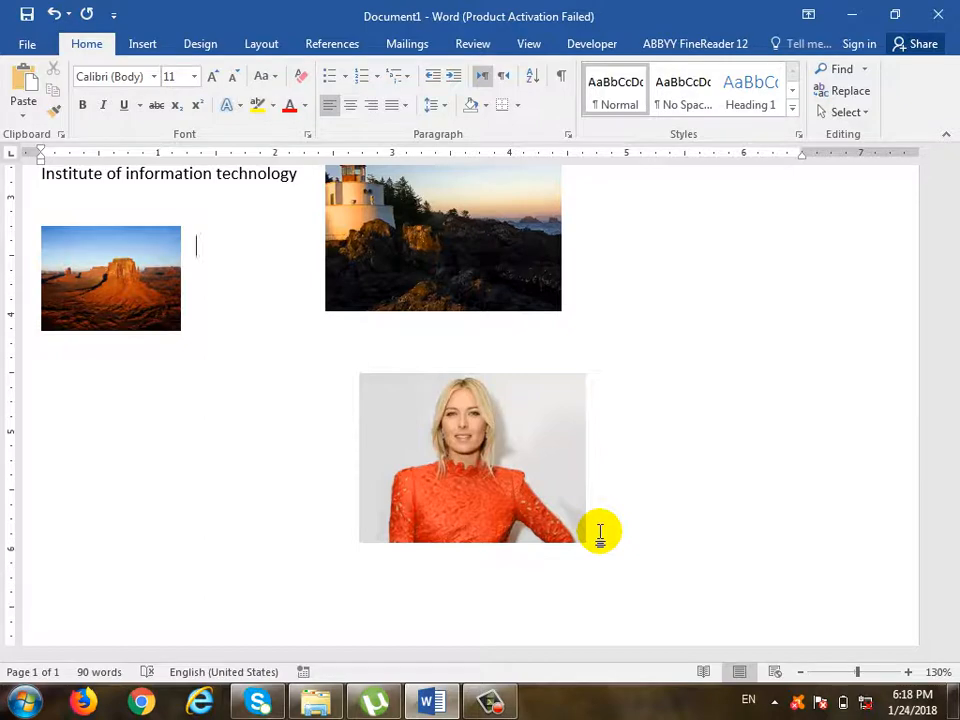
key("ctrl+z")
key("ctrl+z")
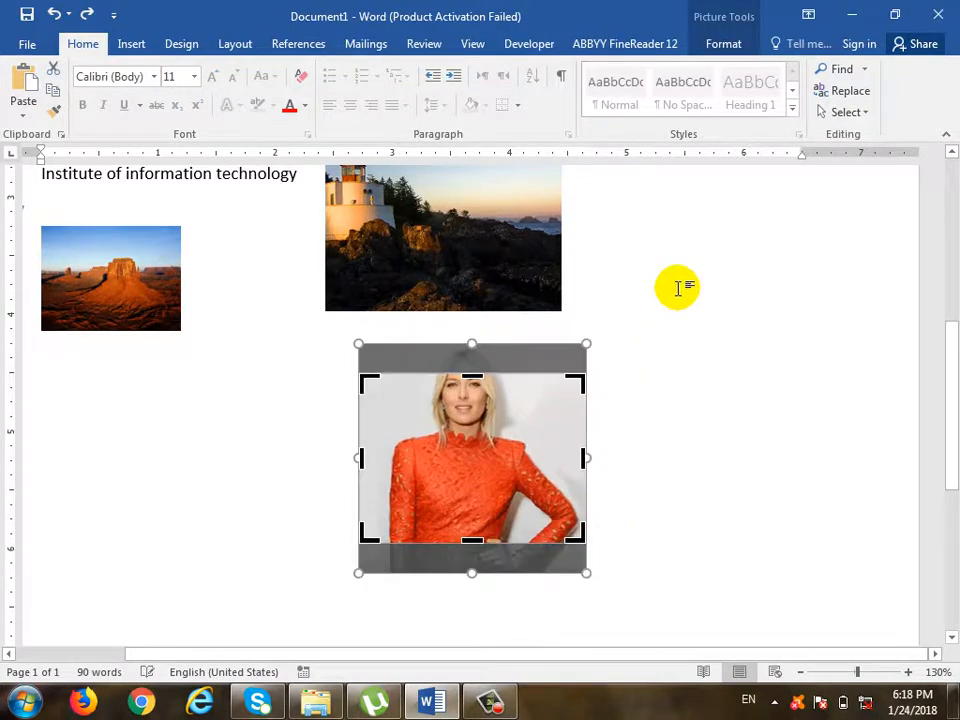
key("ctrl+z")
Apply the Fill crop option to the portrait and leave crop mode
left_click(724, 44)
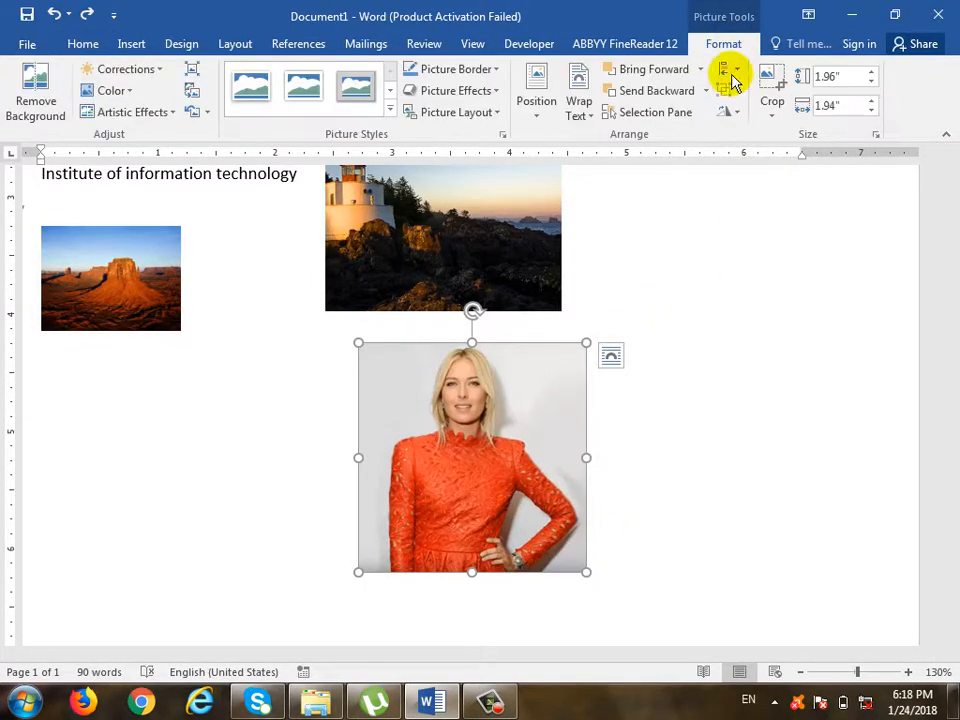
left_click(772, 117)
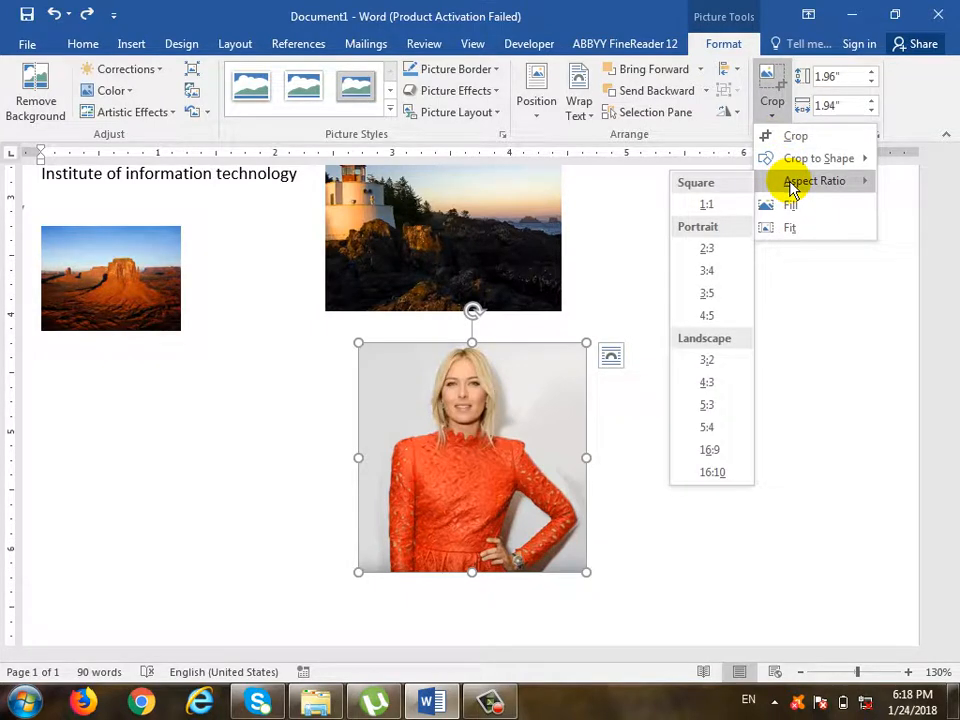
left_click(791, 206)
left_click_drag(553, 396, 521, 409)
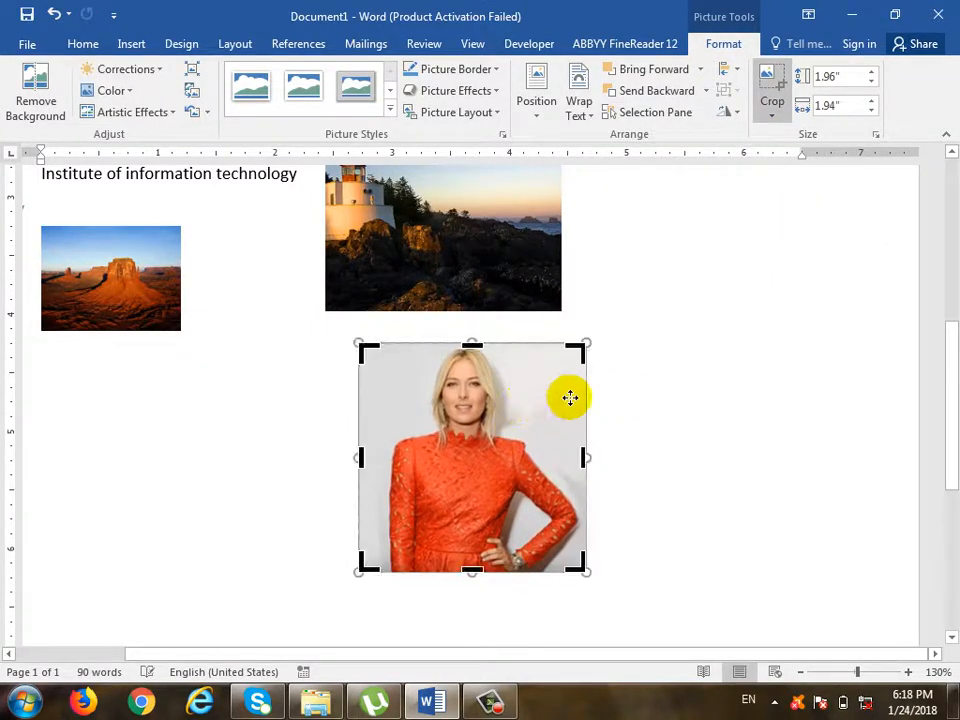
left_click(689, 426)
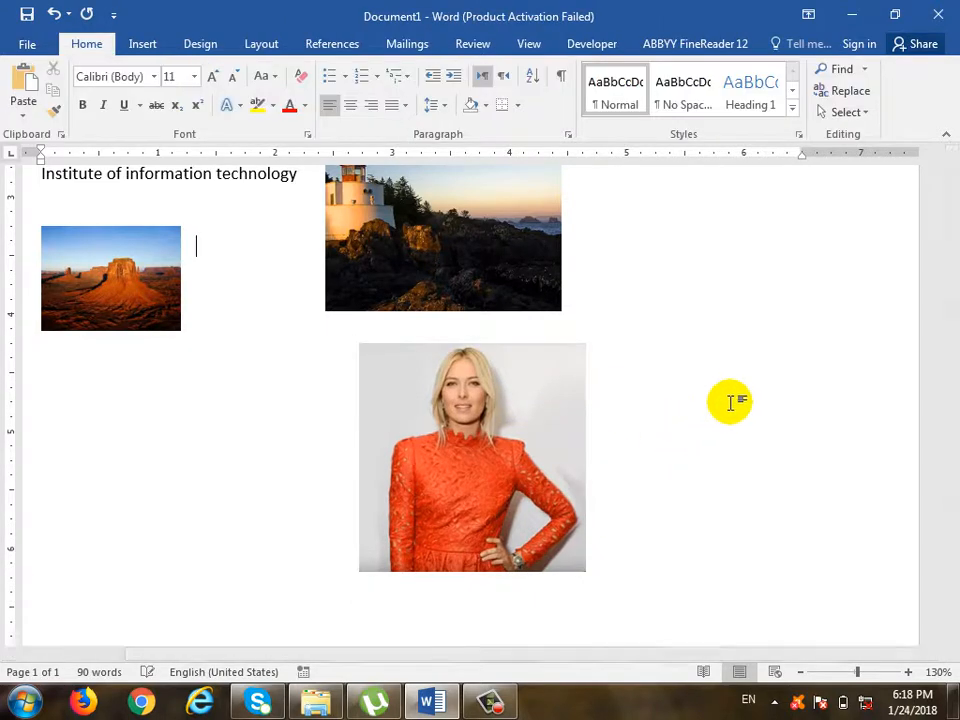
Apply the Fit crop option to the portrait, trim its right side to about 1.22" wide, undo the trim and leave crop mode
left_click(553, 364)
left_click(774, 114)
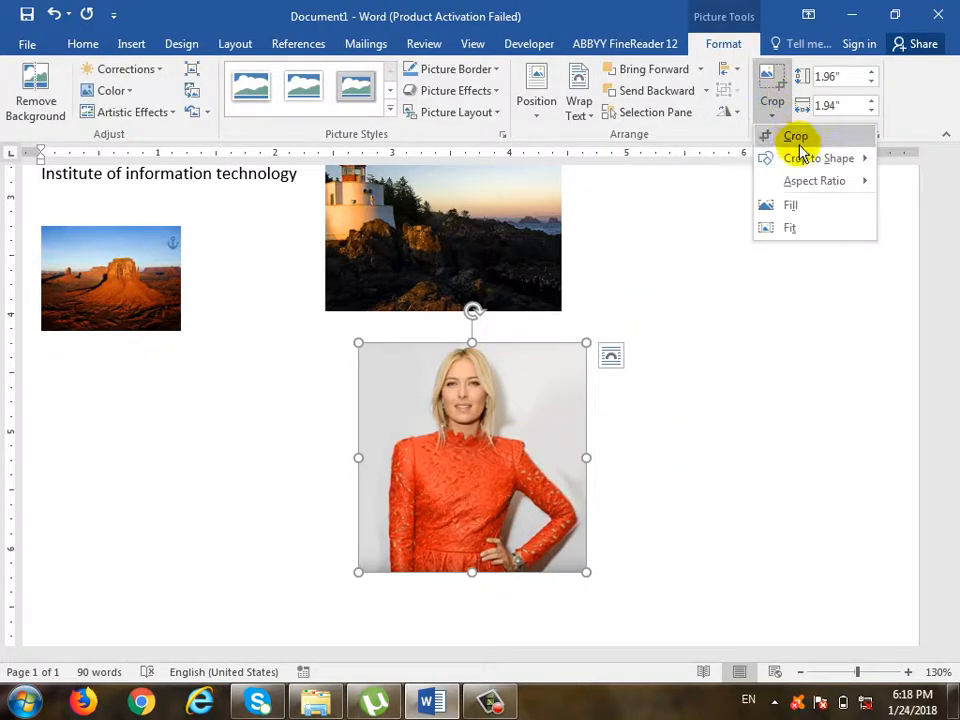
left_click(823, 227)
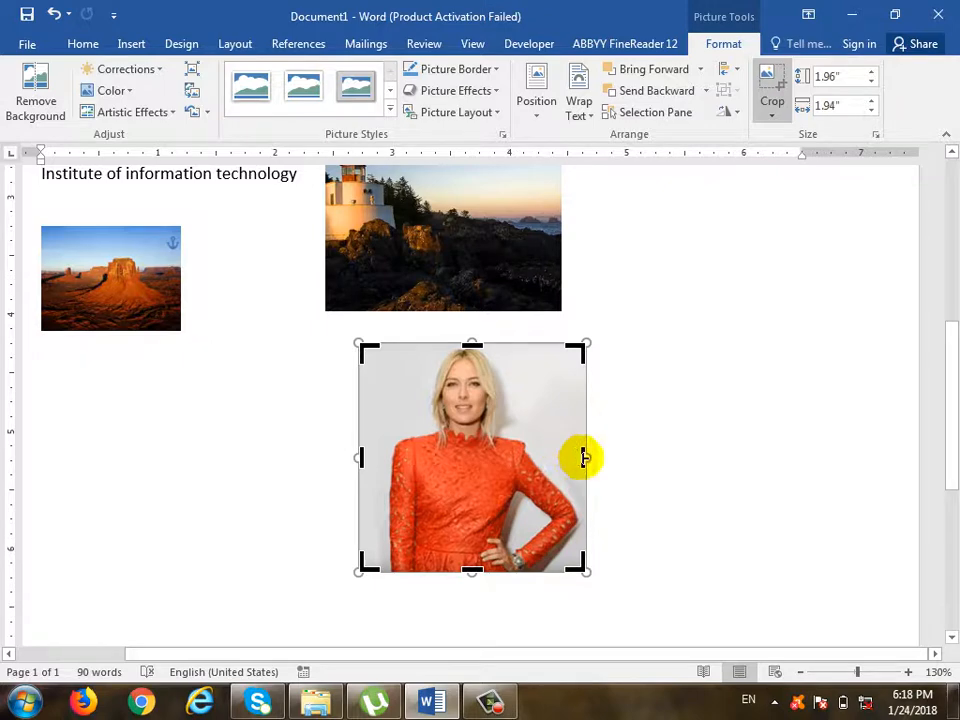
left_click_drag(585, 458, 501, 458)
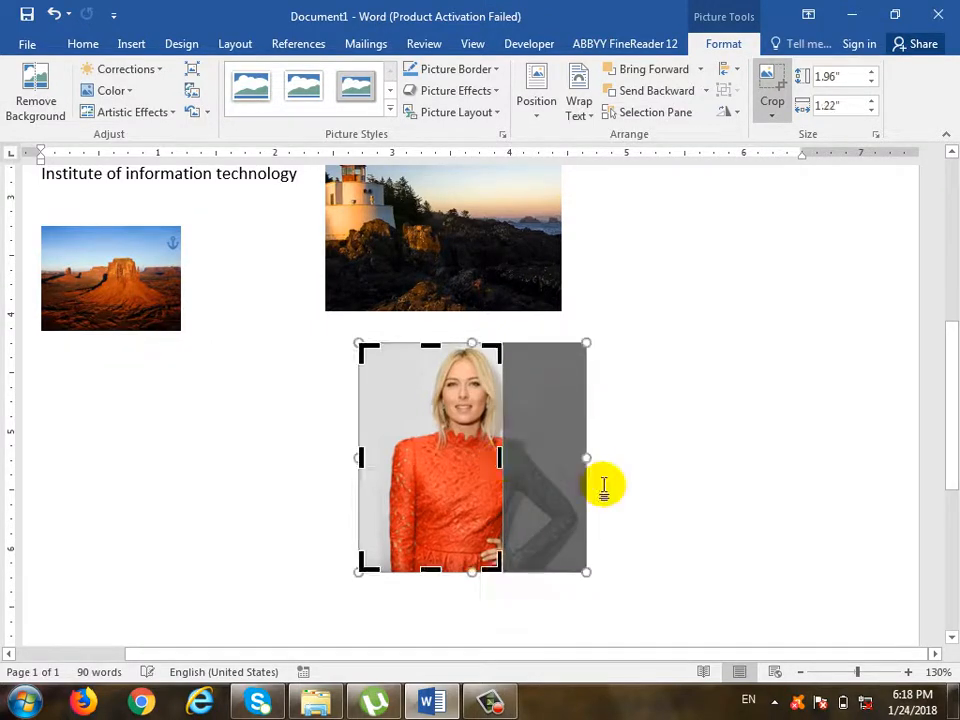
left_click(604, 486)
key("ctrl+z")
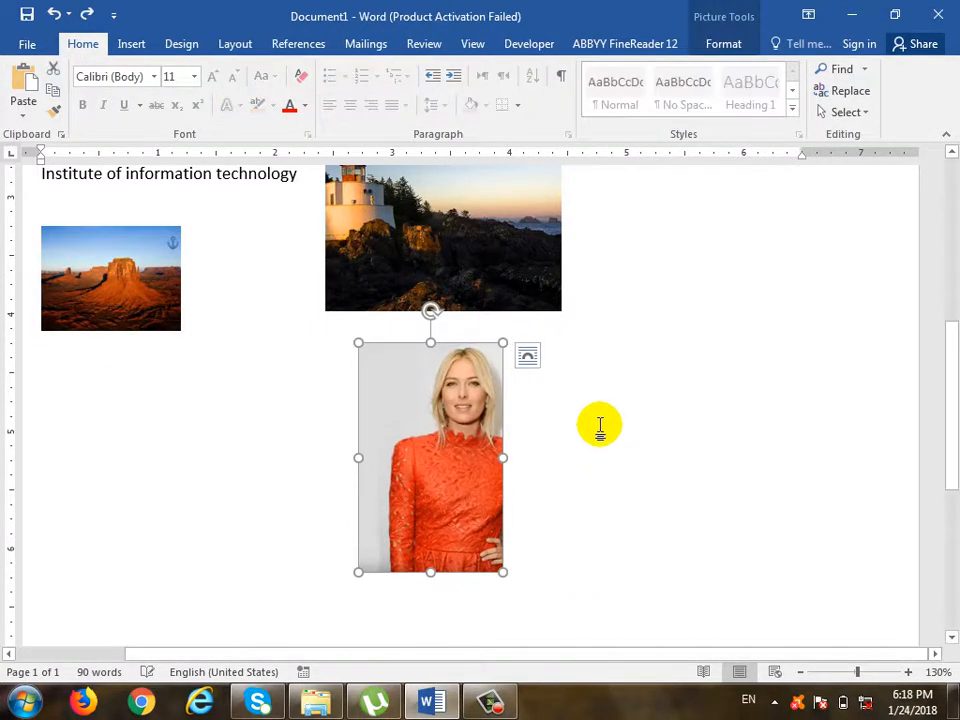
key("ctrl+z")
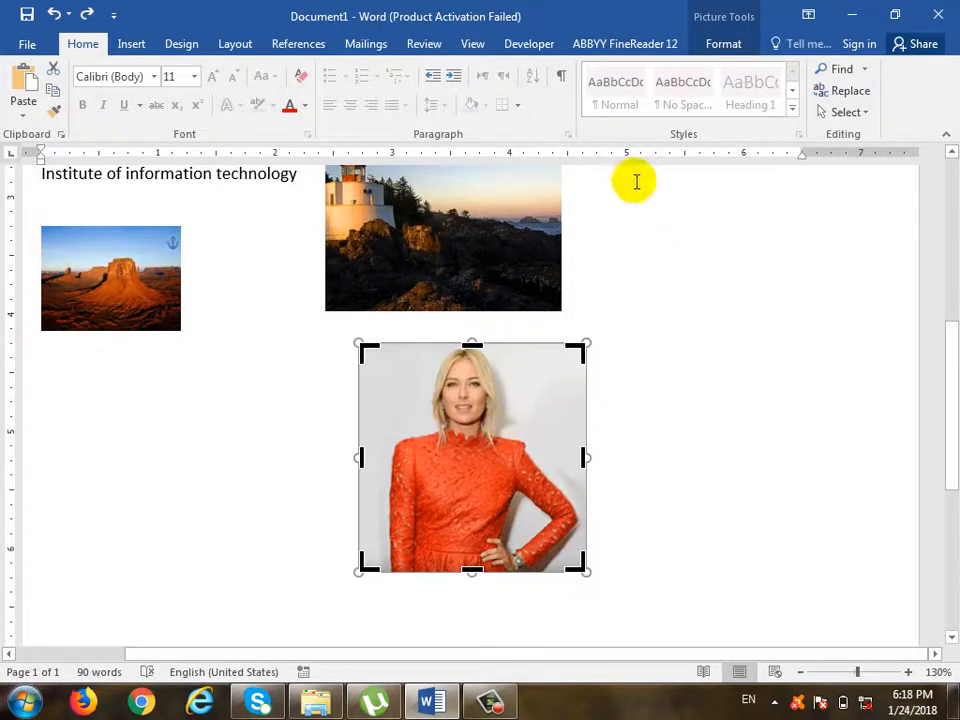
left_click(723, 46)
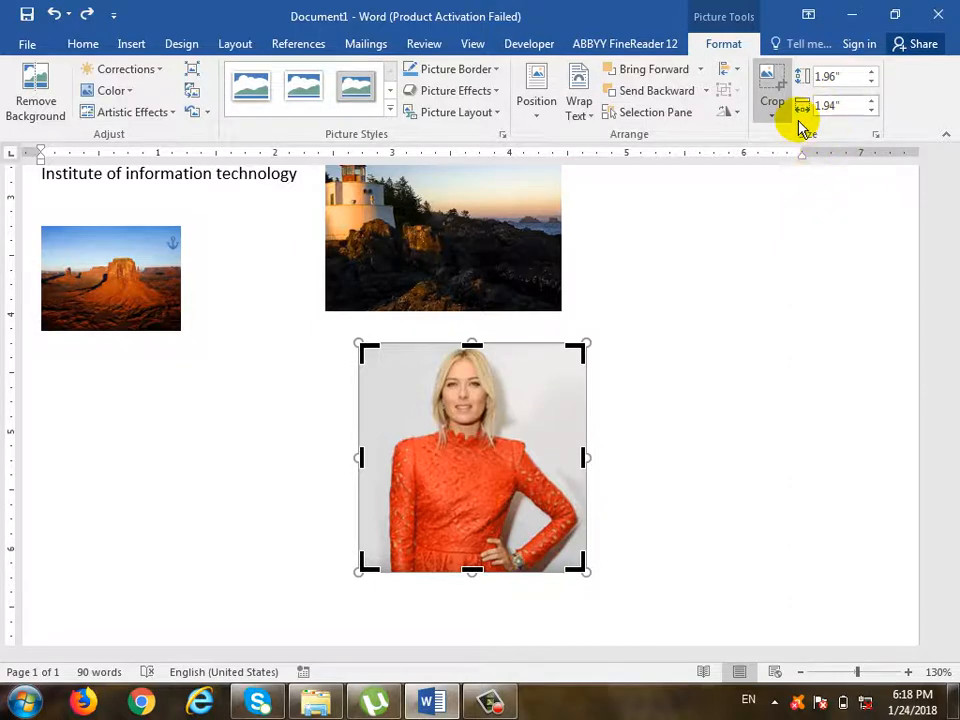
left_click(730, 352)
Resize the portrait proportionally, first down to about 1.83" by 1.81", then up to about 2.4" high by 2.38" wide
left_click(555, 384)
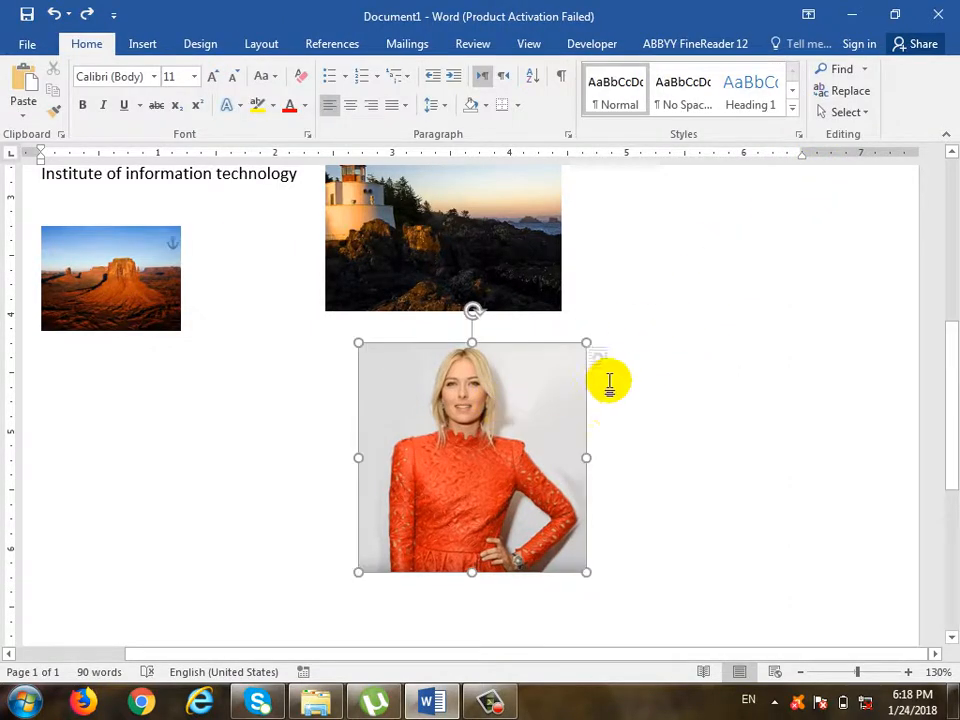
left_click_drag(586, 574, 571, 556)
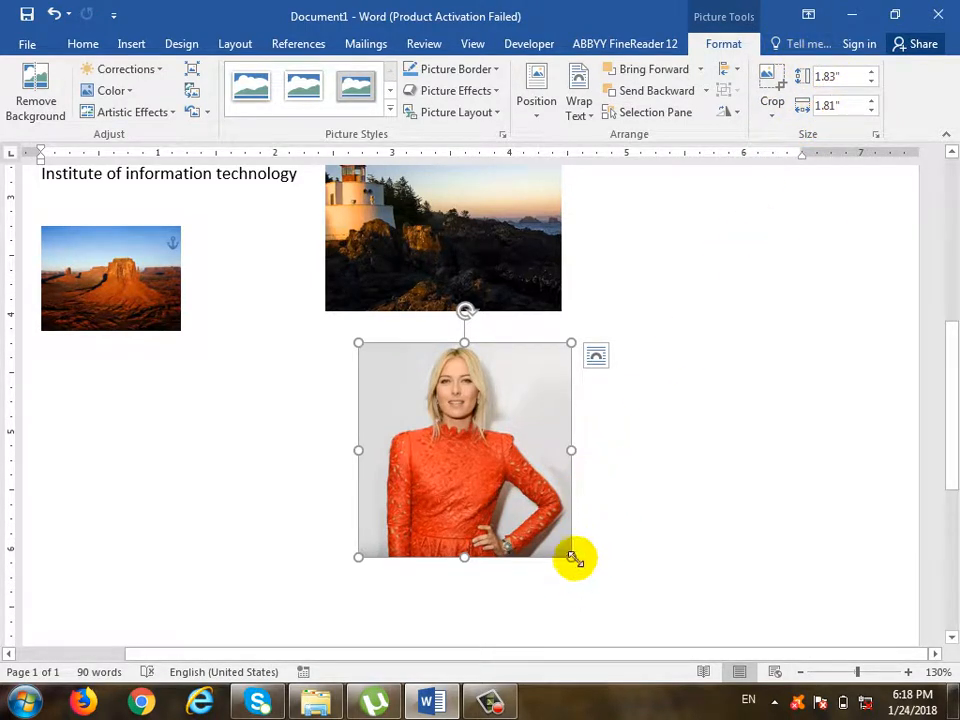
left_click_drag(571, 556, 637, 624)
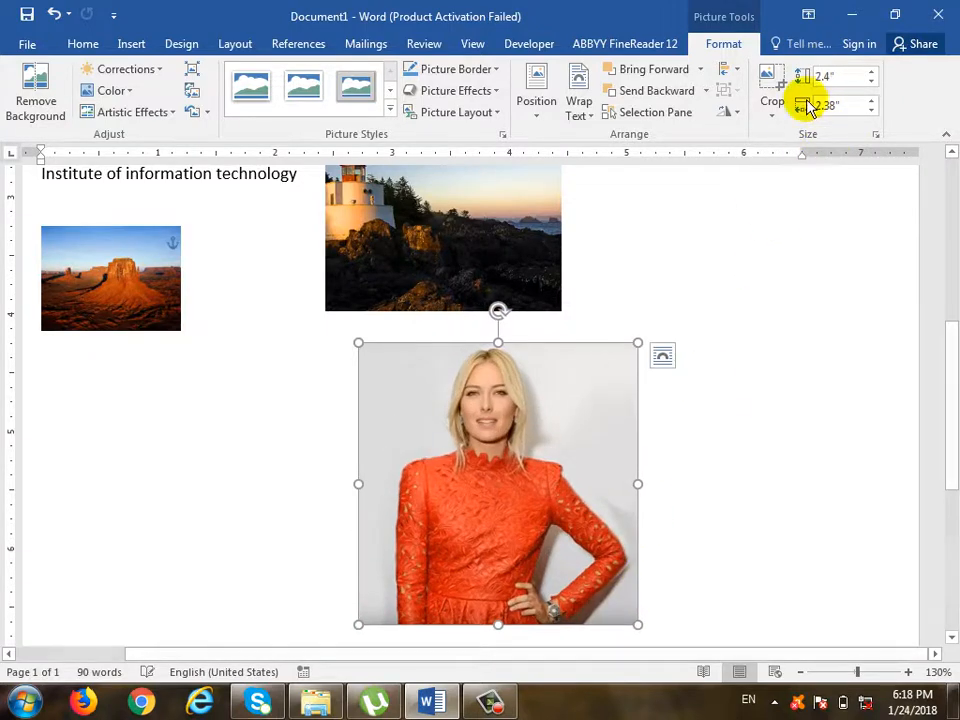
Adjust the portrait's height in 0.1" increments, first up and then down to 2.3"
left_click(871, 73)
left_click(871, 73)
left_click(871, 73)
left_click(871, 73)
left_click(872, 83)
left_click(872, 83)
left_click(872, 83)
left_click(872, 83)
left_click(872, 83)
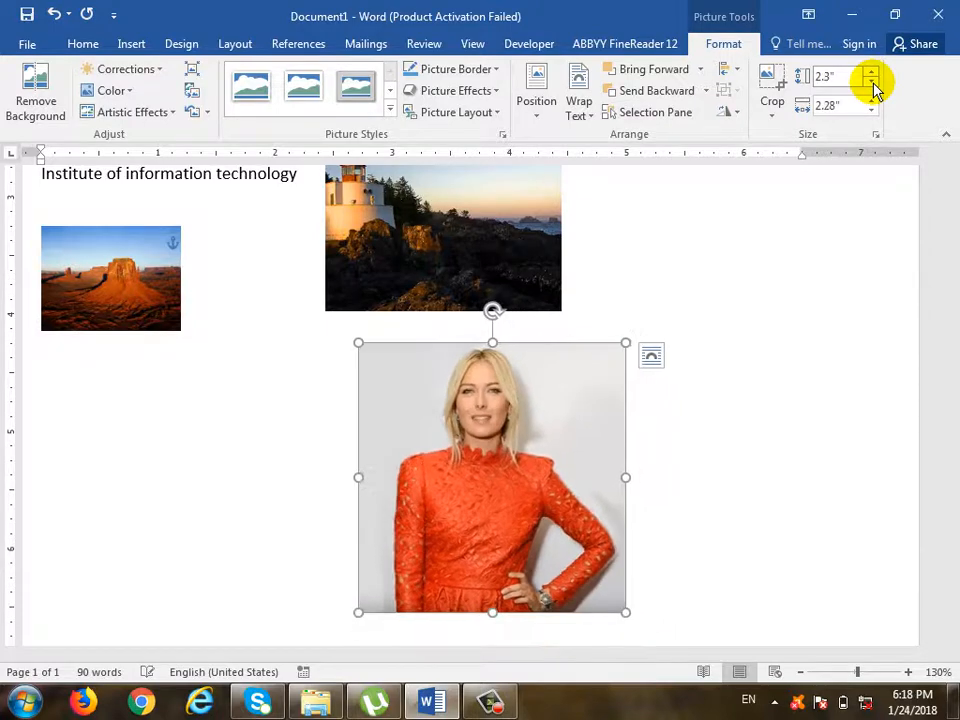
Lower the portrait's height in 0.1" increments to 2.1" and set it to exactly 3"
left_click(872, 83)
left_click(872, 83)
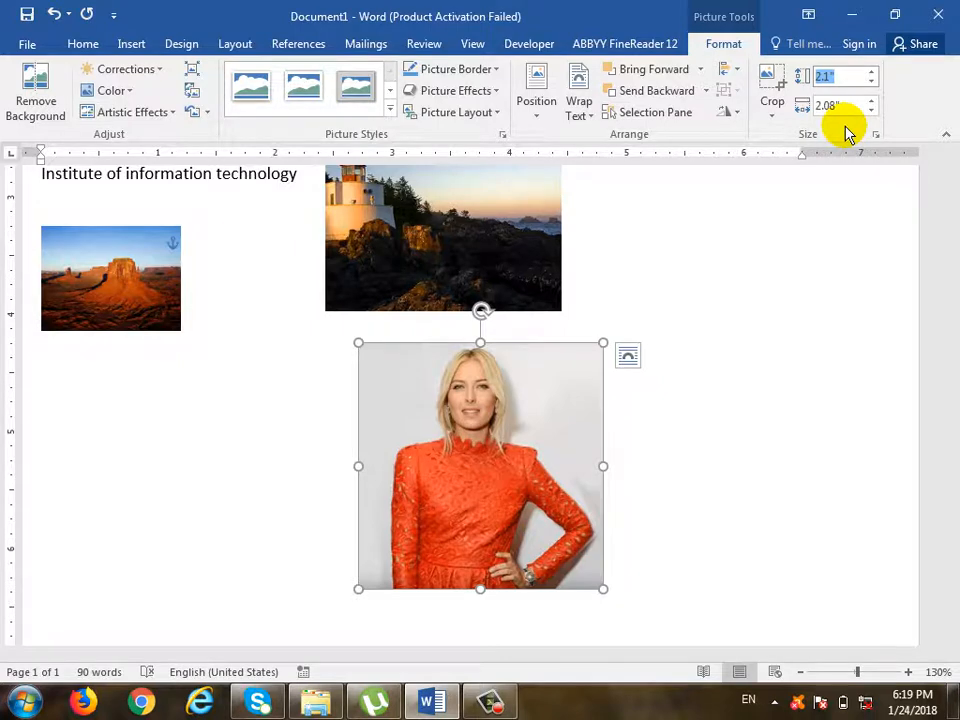
key("Return")
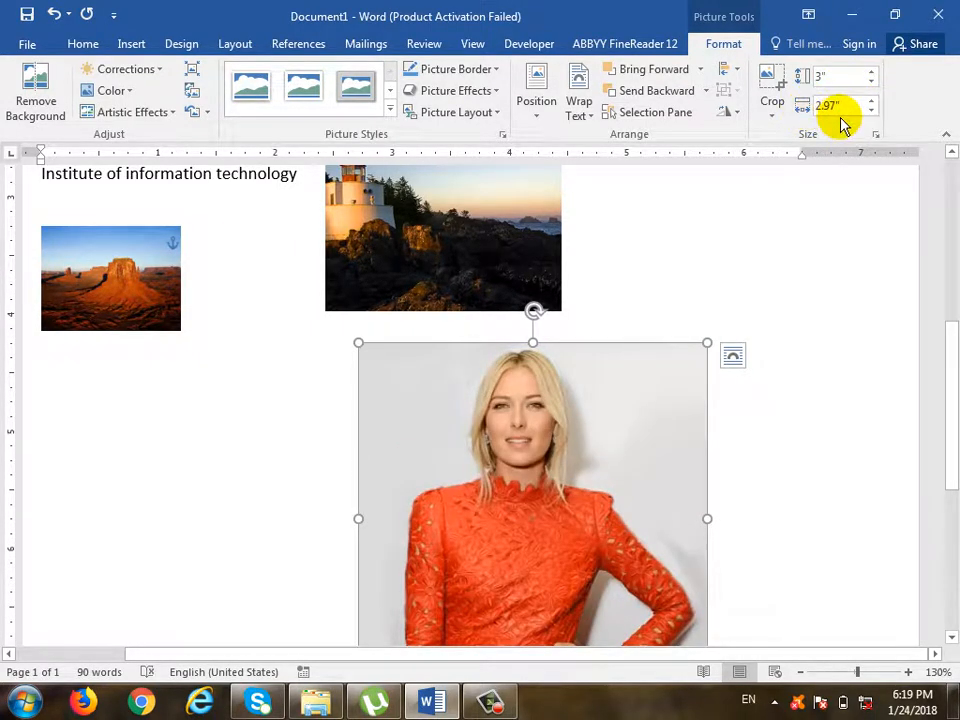
Set the portrait's width to exactly 3"
left_click(846, 108)
left_click(848, 108)
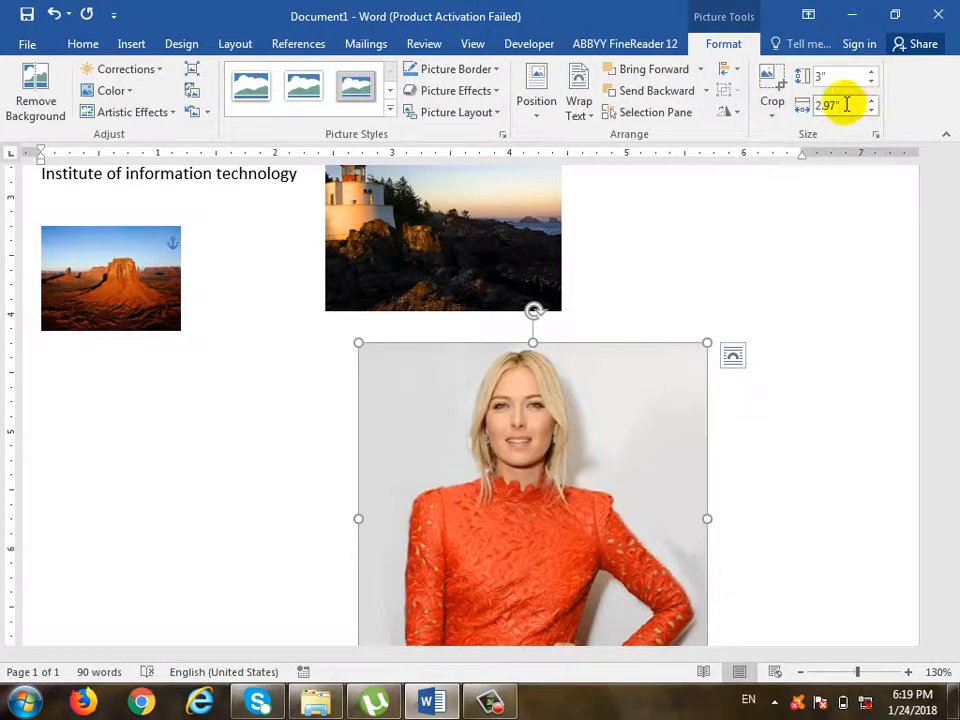
left_click_drag(846, 104, 806, 104)
type("3")
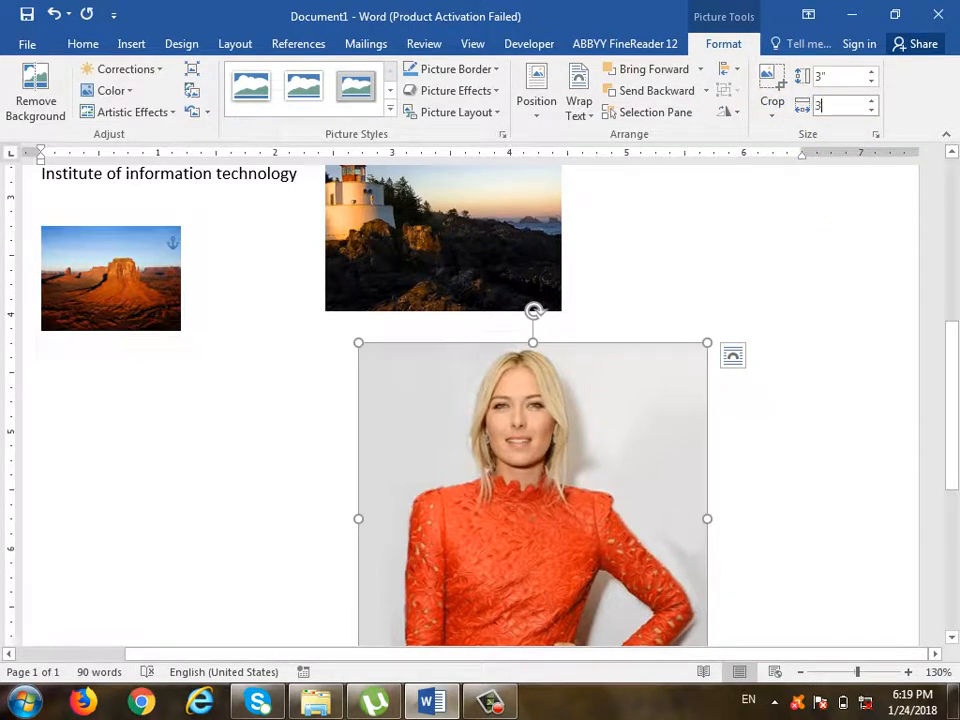
key("Return")
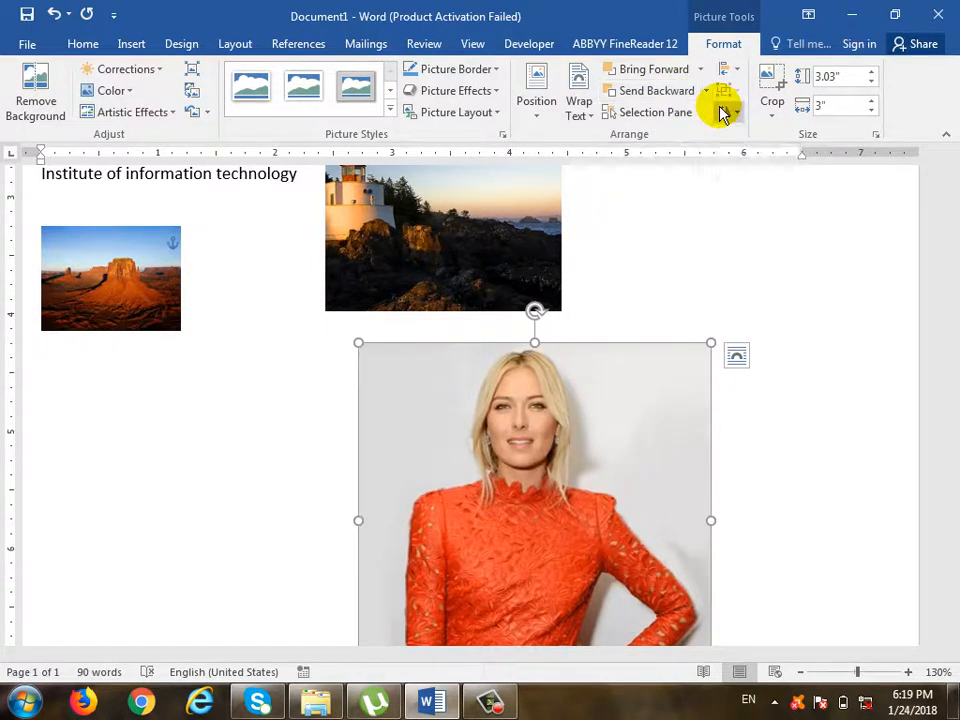
Try to insert an online picture beside the desert photo, choose working offline, browse the Sample Pictures folder and cancel
left_click(193, 242)
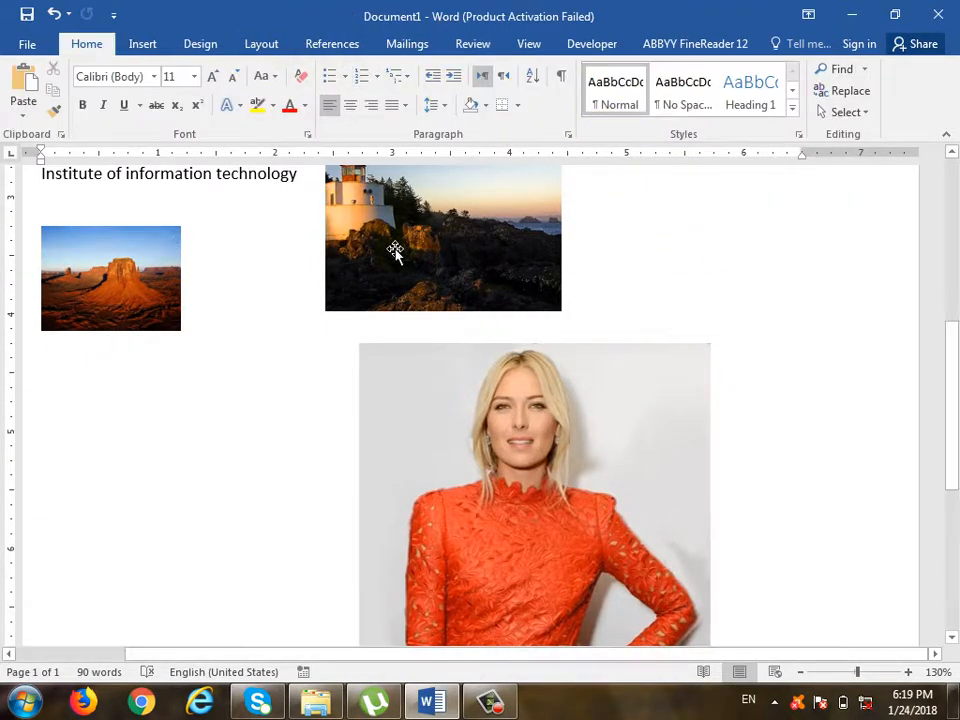
left_click(142, 44)
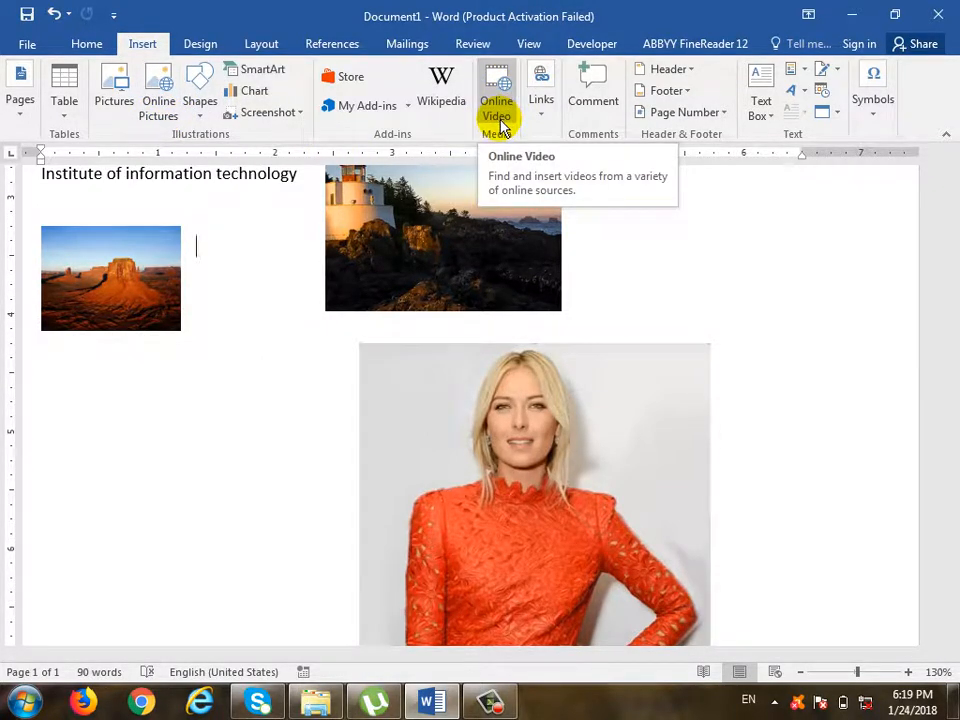
left_click(170, 87)
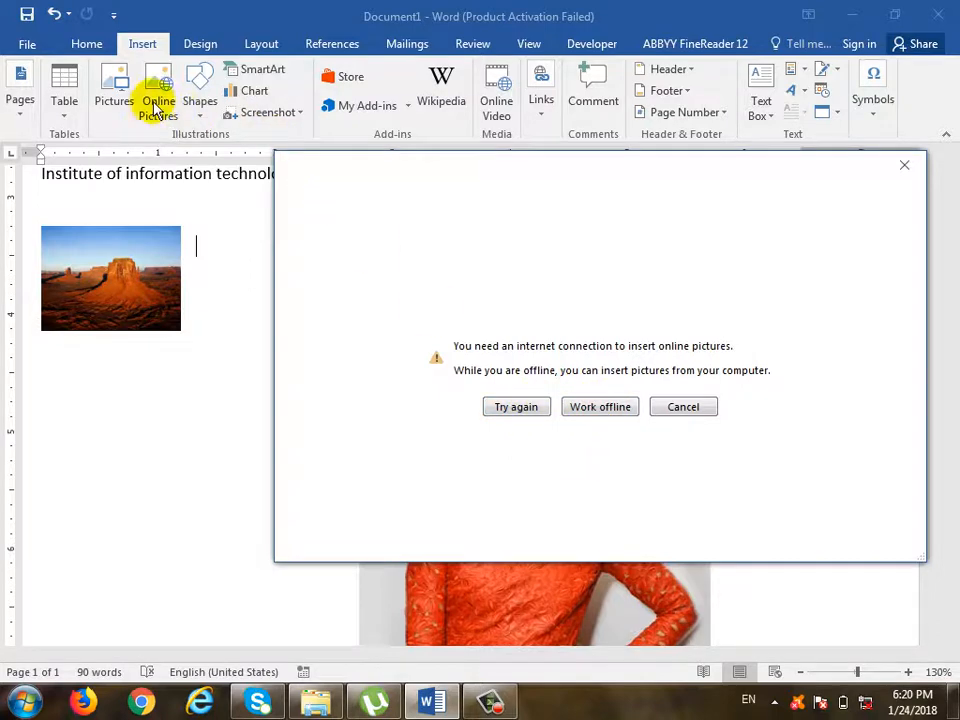
left_click(601, 407)
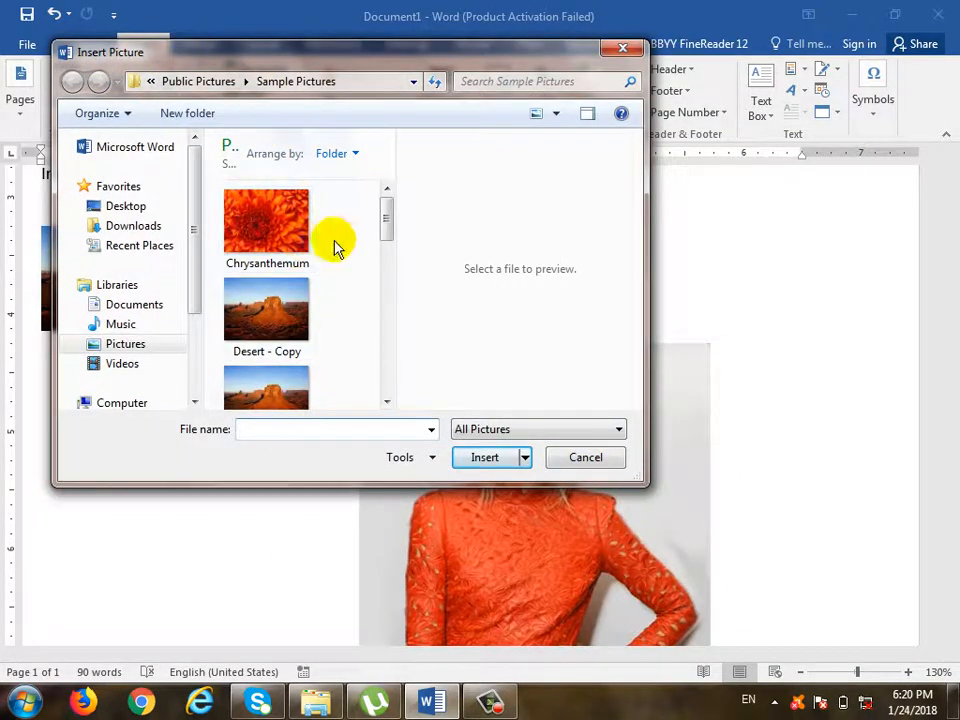
scroll(360, 285, "down", 5)
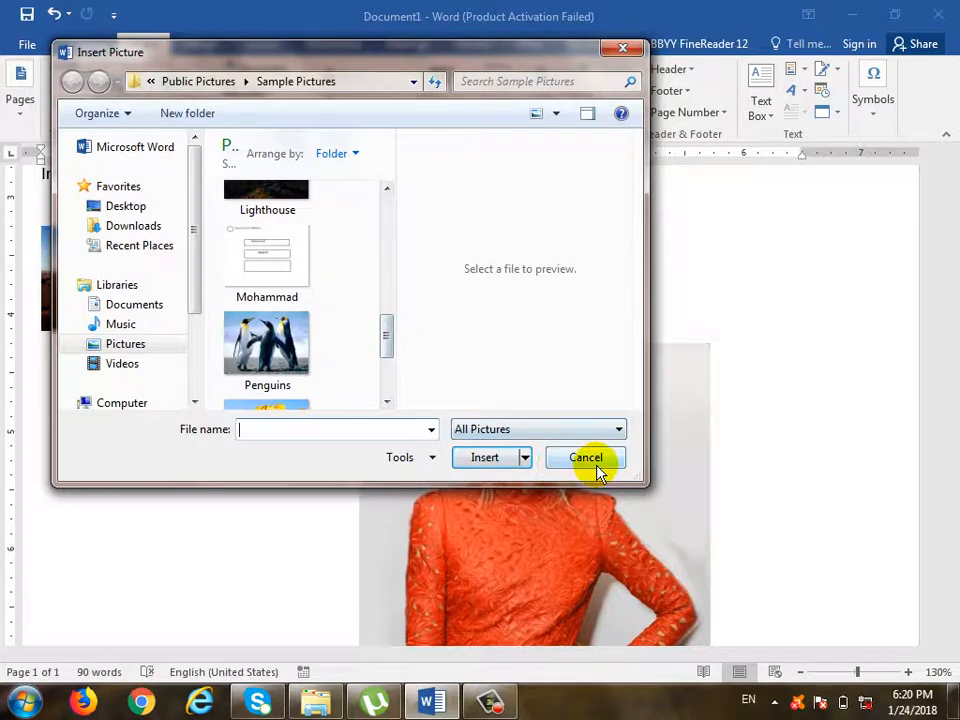
left_click(597, 463)
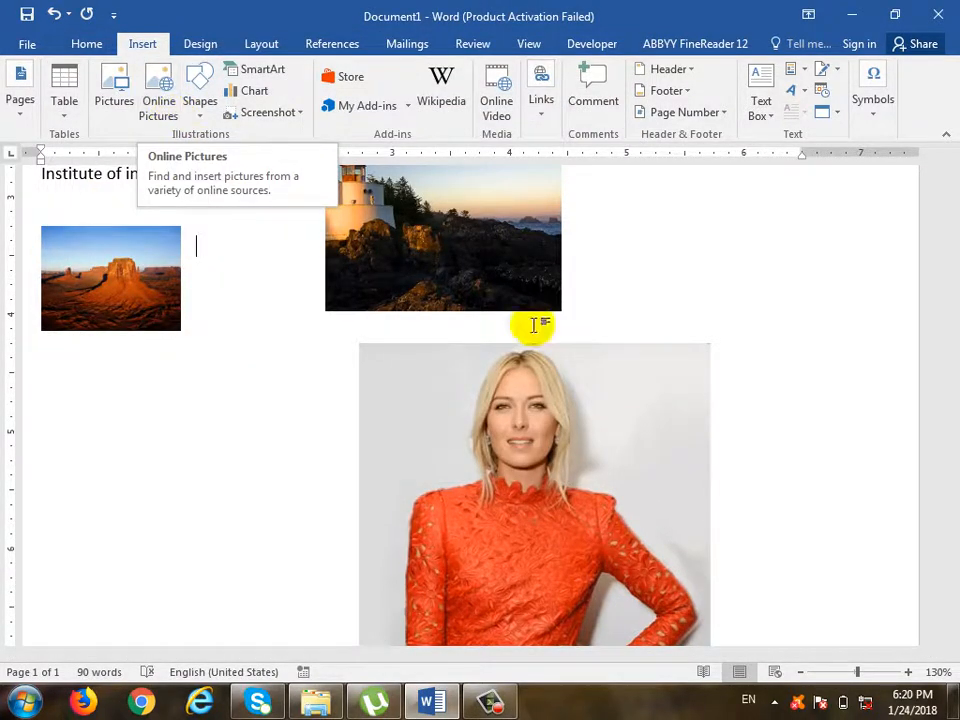
Draw a heart shape about 1.62" wide by 1.46" high and fit it, reduced in size, into the space between the desert photo and the portrait
left_click(536, 378)
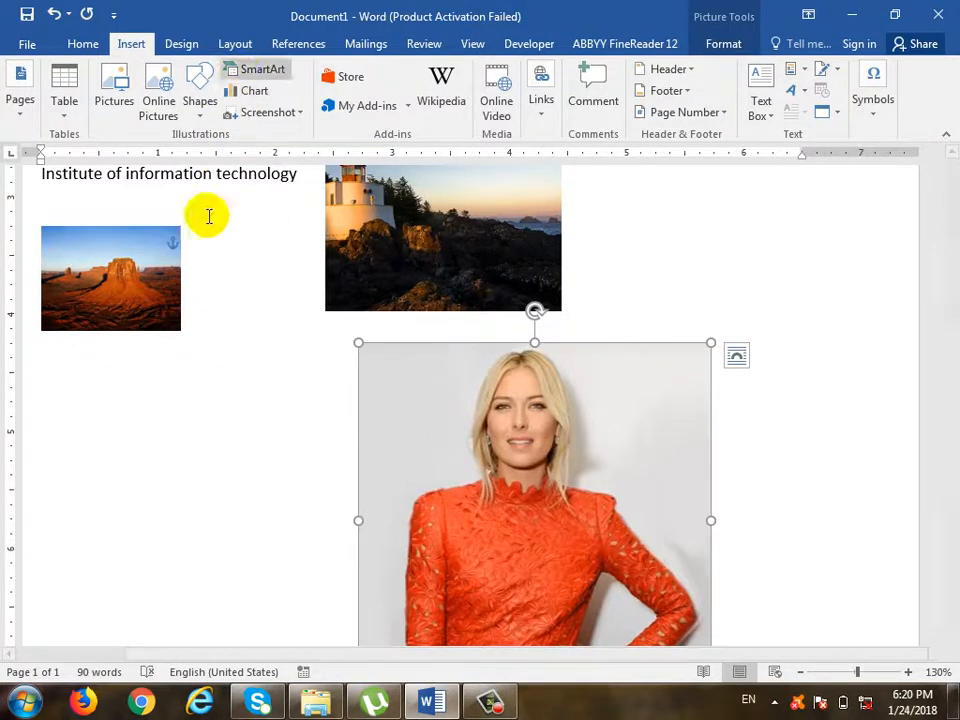
left_click(198, 118)
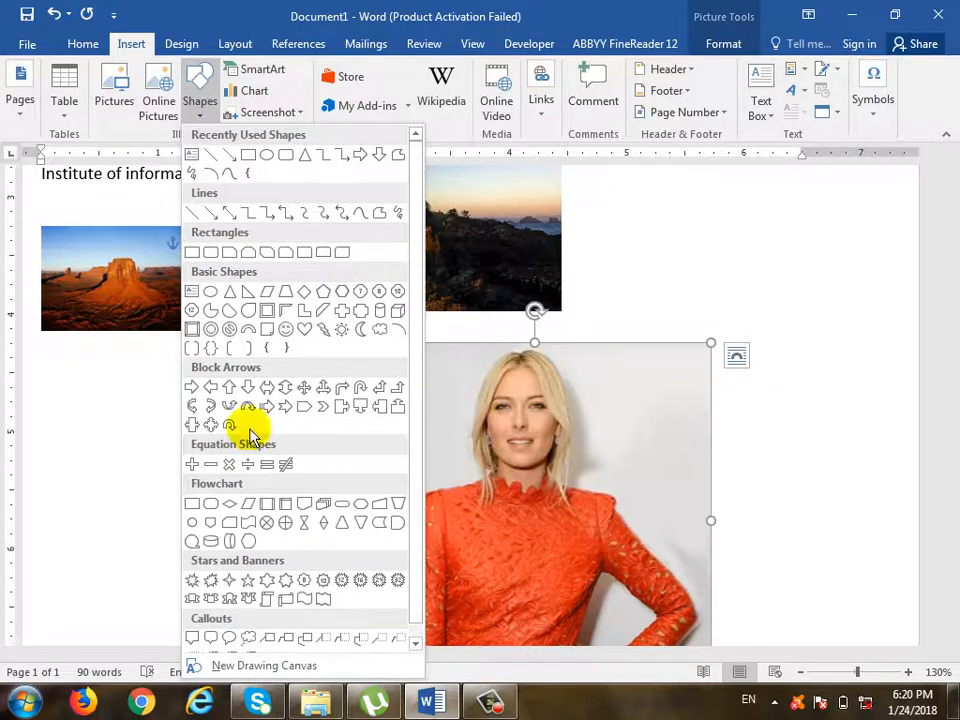
left_click(296, 320)
mouse_move(243, 305)
left_mouse_down()
mouse_move(345, 444)
mouse_move(429, 472)
left_mouse_up()
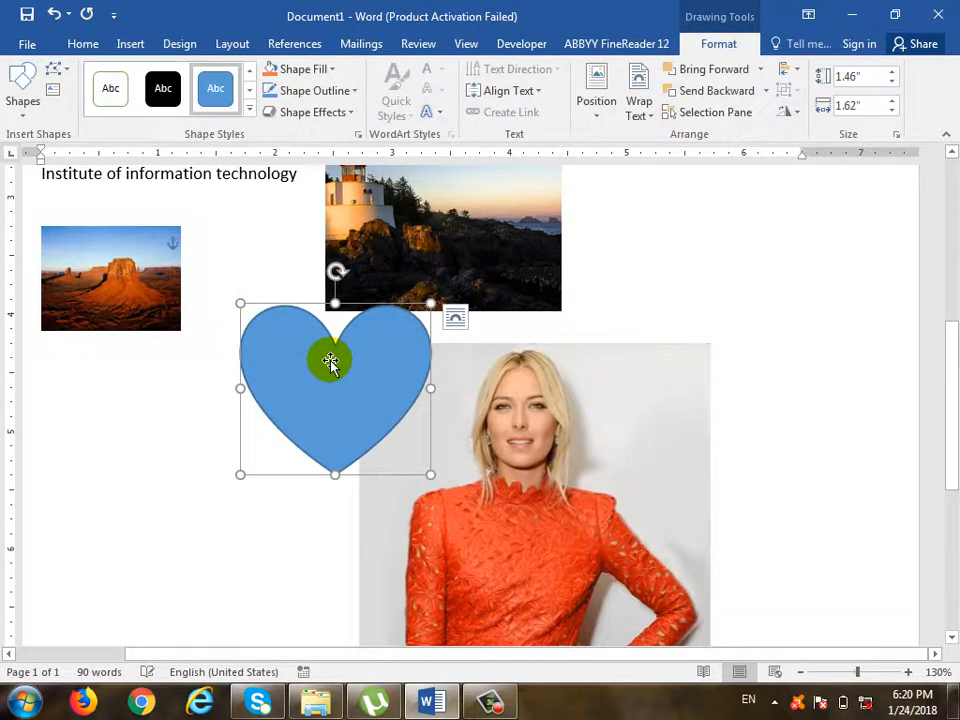
mouse_move(302, 372)
left_mouse_down()
mouse_move(184, 414)
mouse_move(268, 381)
mouse_move(242, 396)
left_mouse_up()
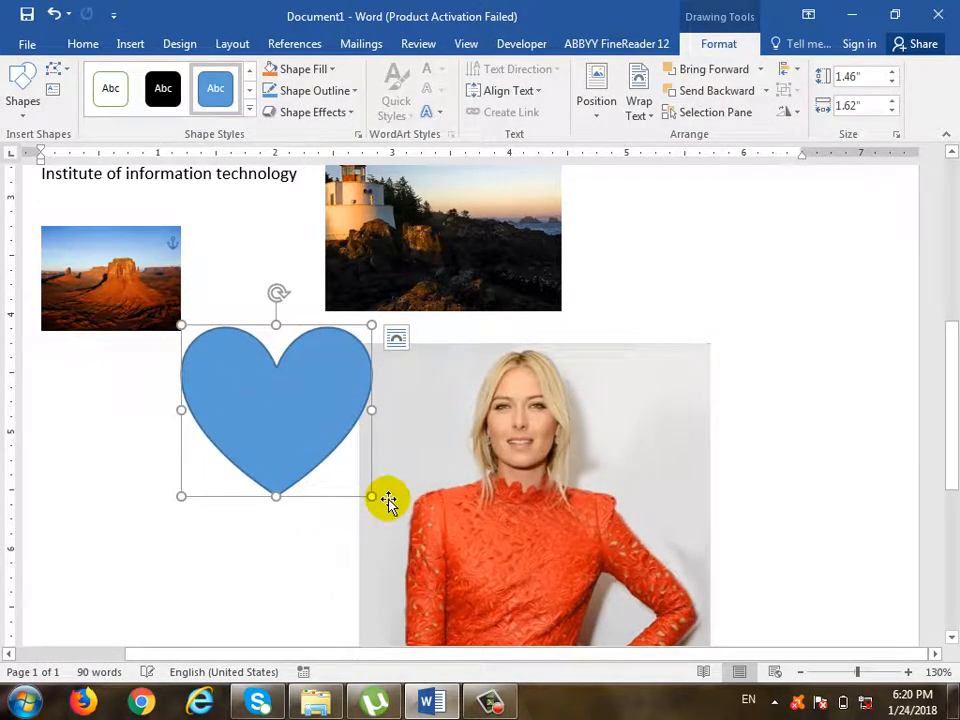
left_click_drag(371, 495, 315, 444)
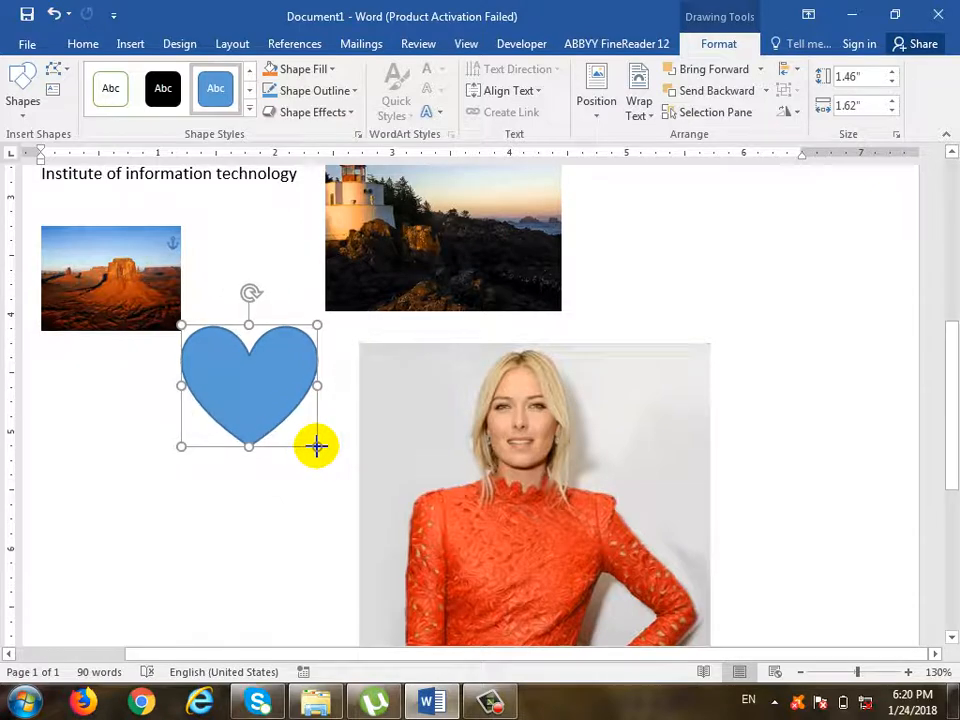